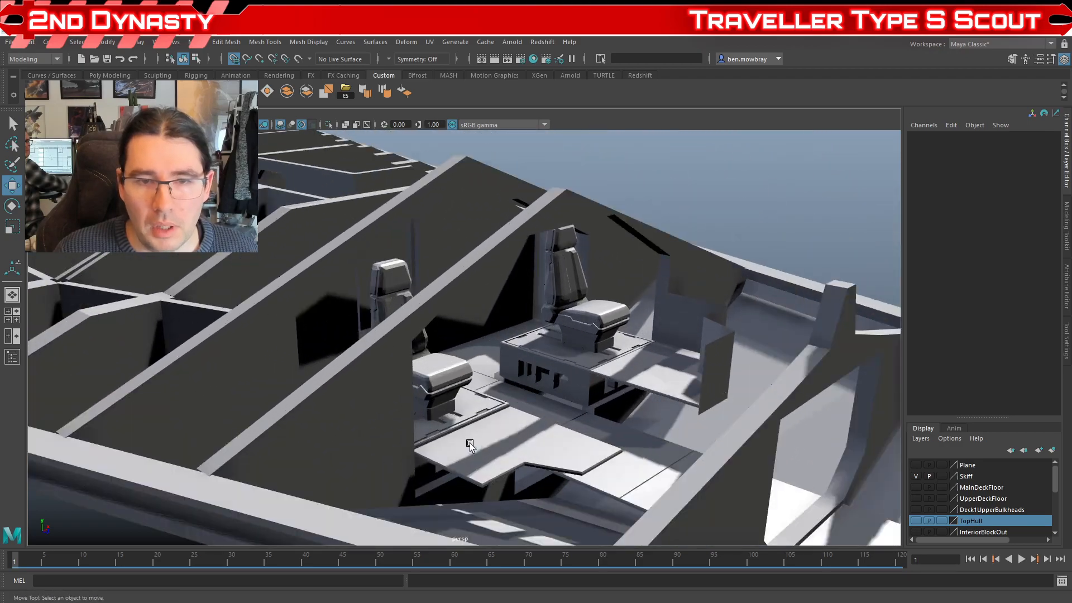
Step: Examine the cockpit seats, the interior framing and the ship's stern with the vehicle bay
{"action": "scroll", "coordinate": [570, 303], "scroll_direction": "down", "scroll_amount": 7}
{"action": "left_click_drag", "start_coordinate": [563, 341], "coordinate": [519, 344]}
{"action": "scroll", "coordinate": [530, 357], "scroll_direction": "up", "scroll_amount": 3}
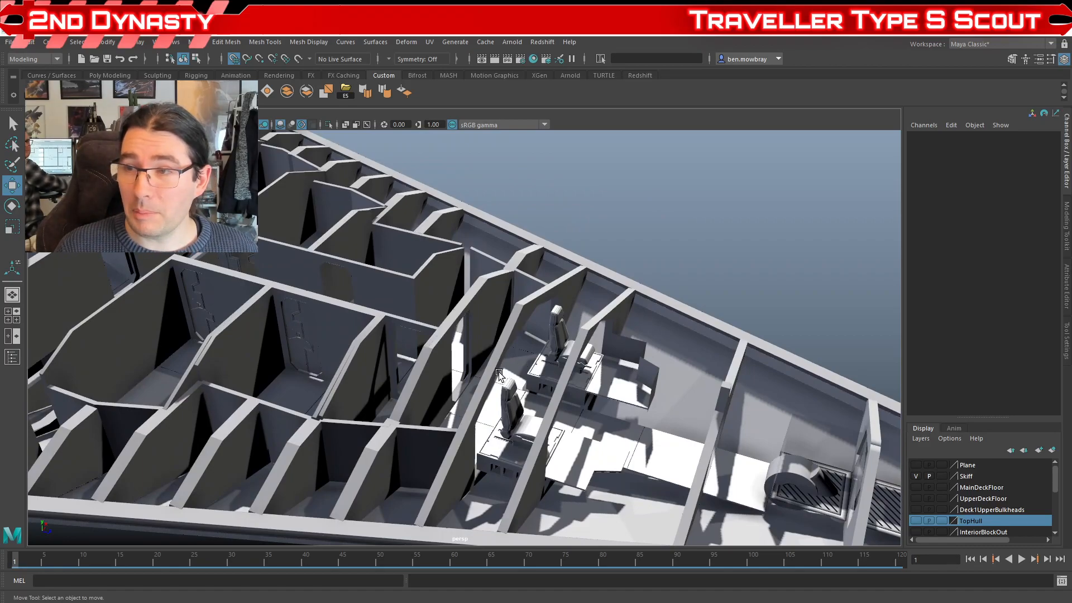
{"action": "scroll", "coordinate": [499, 373], "scroll_direction": "down", "scroll_amount": 5}
{"action": "left_click_drag", "start_coordinate": [411, 408], "coordinate": [555, 410]}
{"action": "left_click_drag", "start_coordinate": [444, 411], "coordinate": [673, 384]}
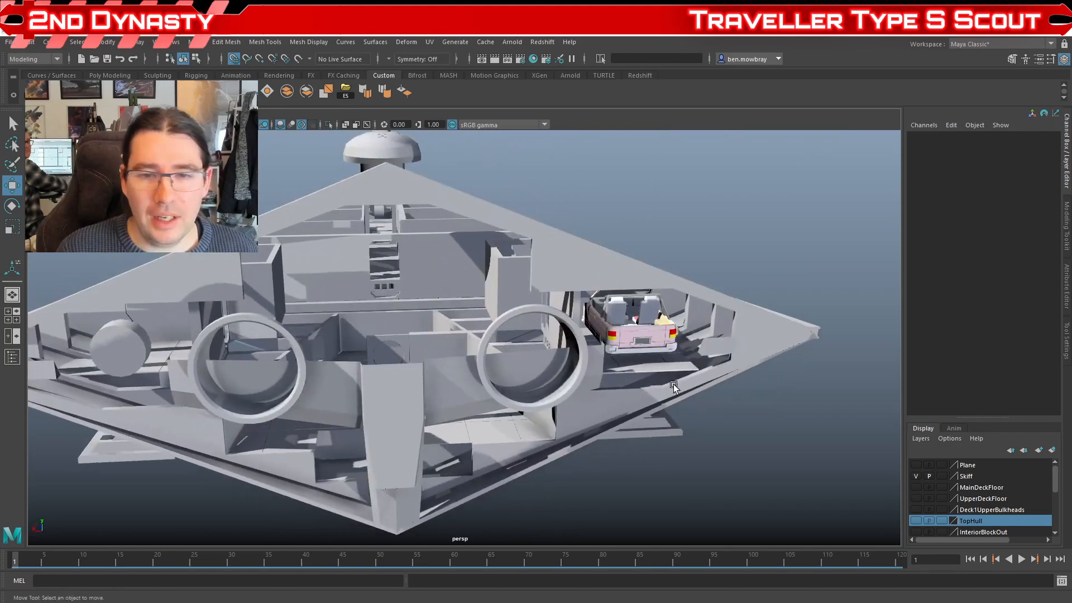
{"action": "scroll", "coordinate": [674, 384], "scroll_direction": "up", "scroll_amount": 6}
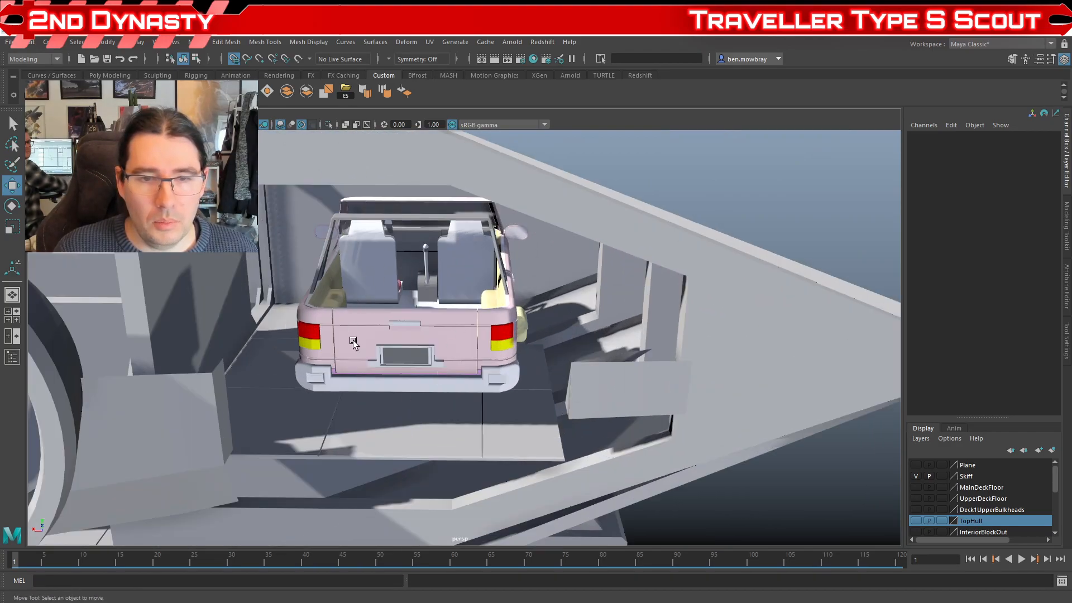
Step: Inspect the vehicle bay from behind the pink vehicle, selecting the floor tile behind it and the hull frame beside it
{"action": "left_click", "coordinate": [468, 442]}
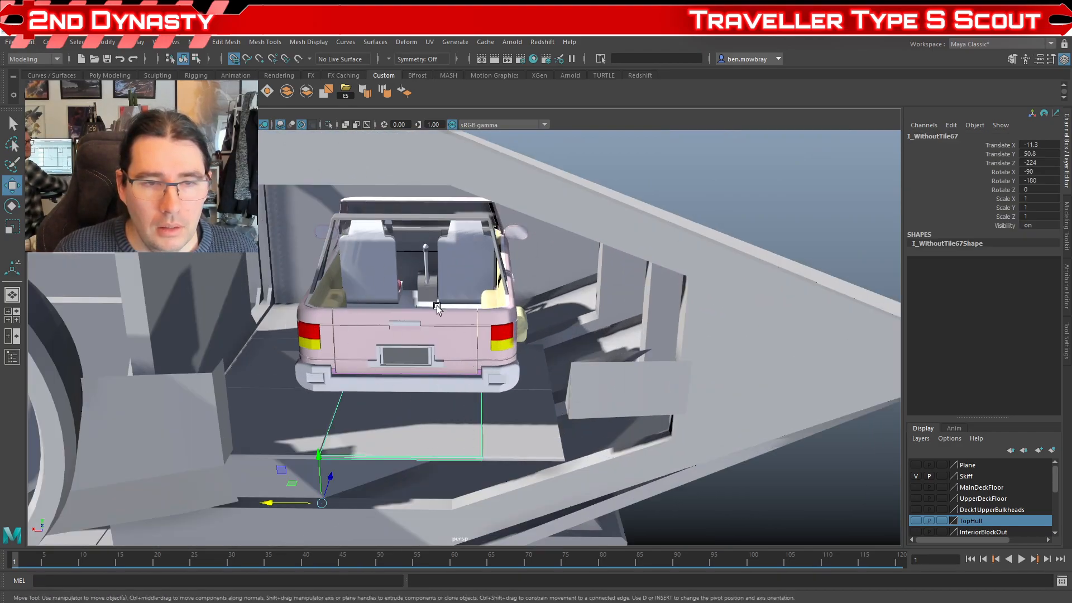
{"action": "scroll", "coordinate": [416, 356], "scroll_direction": "down", "scroll_amount": 3}
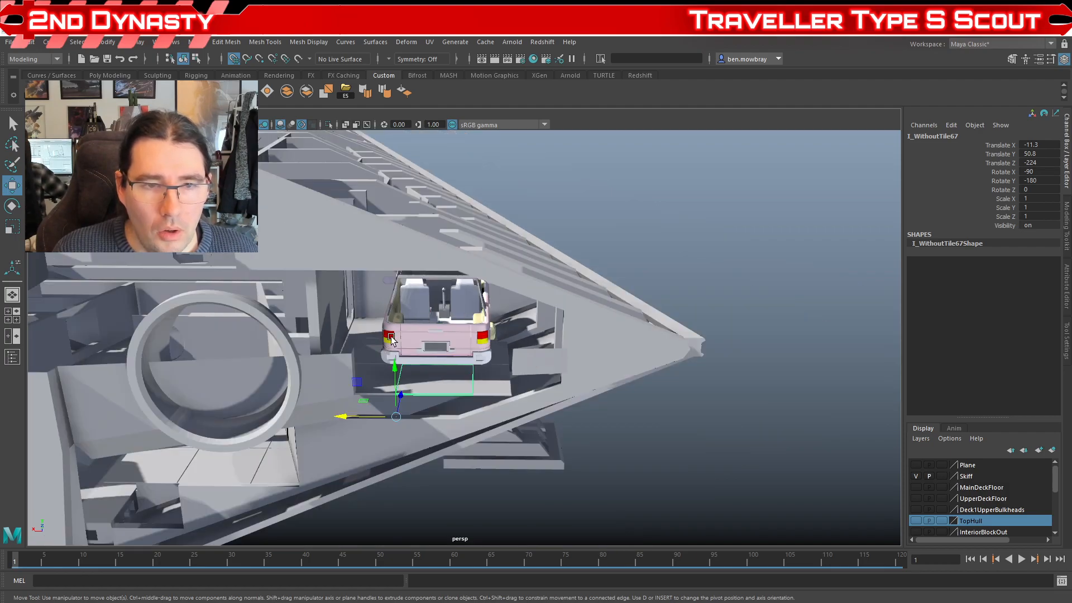
{"action": "scroll", "coordinate": [416, 355], "scroll_direction": "up", "scroll_amount": 2}
{"action": "left_click_drag", "start_coordinate": [416, 356], "coordinate": [497, 392]}
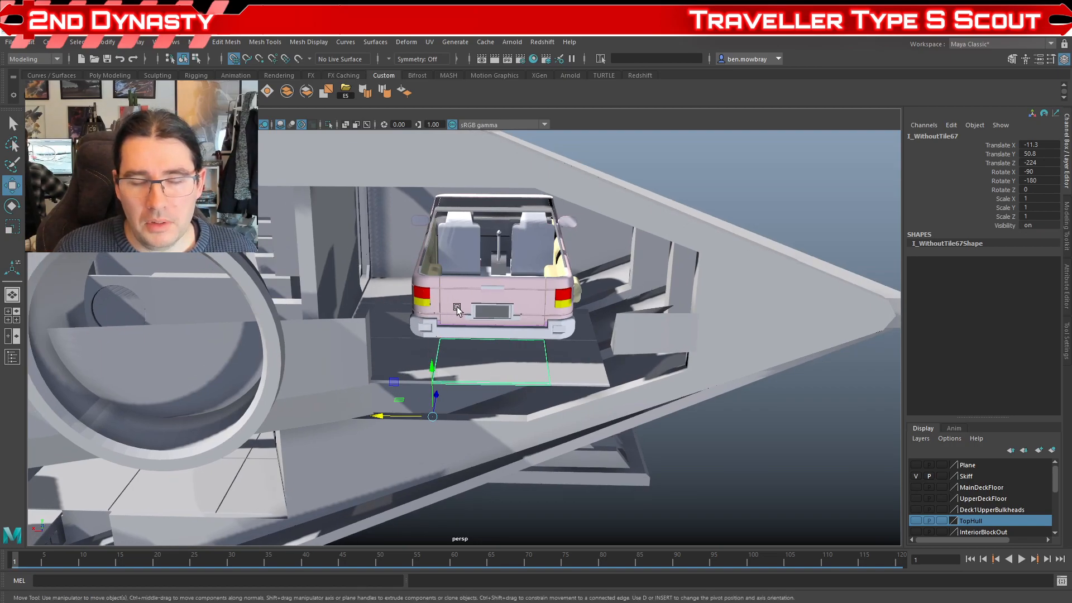
{"action": "left_click_drag", "start_coordinate": [634, 301], "coordinate": [388, 335]}
{"action": "scroll", "coordinate": [514, 326], "scroll_direction": "up", "scroll_amount": 5}
{"action": "left_click", "coordinate": [534, 274]}
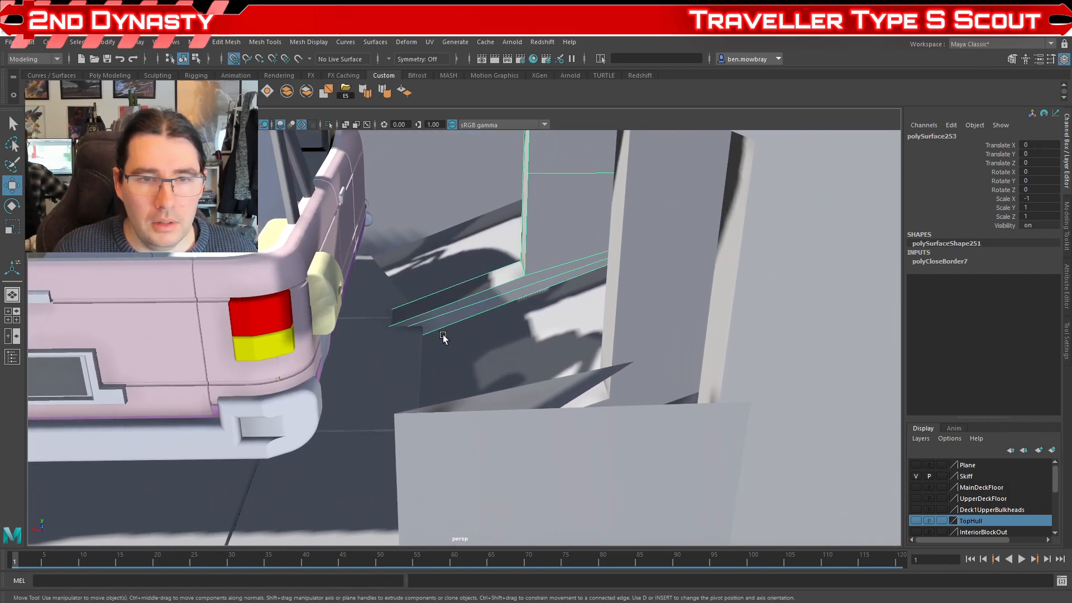
{"action": "scroll", "coordinate": [412, 339], "scroll_direction": "down", "scroll_amount": 5}
{"action": "left_click_drag", "start_coordinate": [464, 351], "coordinate": [495, 360]}
{"action": "scroll", "coordinate": [496, 360], "scroll_direction": "up", "scroll_amount": 2}
{"action": "scroll", "coordinate": [567, 220], "scroll_direction": "down", "scroll_amount": 3}
{"action": "mouse_move", "coordinate": [579, 268]}
{"action": "left_mouse_down"}
{"action": "mouse_move", "coordinate": [517, 223]}
{"action": "mouse_move", "coordinate": [450, 374]}
{"action": "mouse_move", "coordinate": [591, 268]}
{"action": "left_mouse_up"}
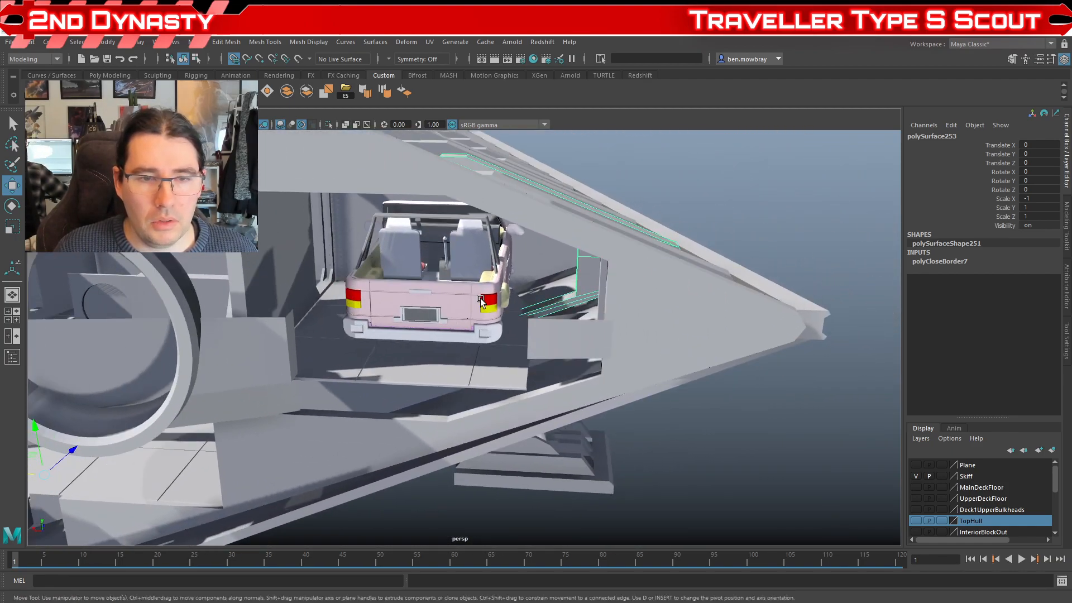
Step: Examine the stern around both engine rings, from the rear and from below, and the full deck layout from above
{"action": "scroll", "coordinate": [383, 338], "scroll_direction": "down", "scroll_amount": 4}
{"action": "left_click_drag", "start_coordinate": [384, 338], "coordinate": [365, 321]}
{"action": "scroll", "coordinate": [366, 321], "scroll_direction": "up", "scroll_amount": 5}
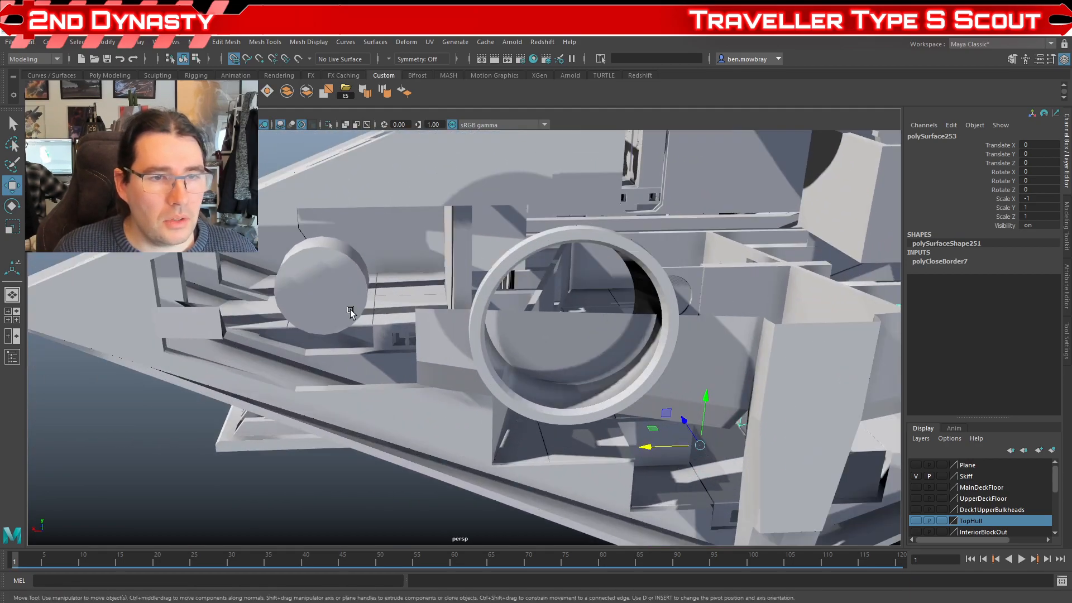
{"action": "scroll", "coordinate": [428, 342], "scroll_direction": "down", "scroll_amount": 5}
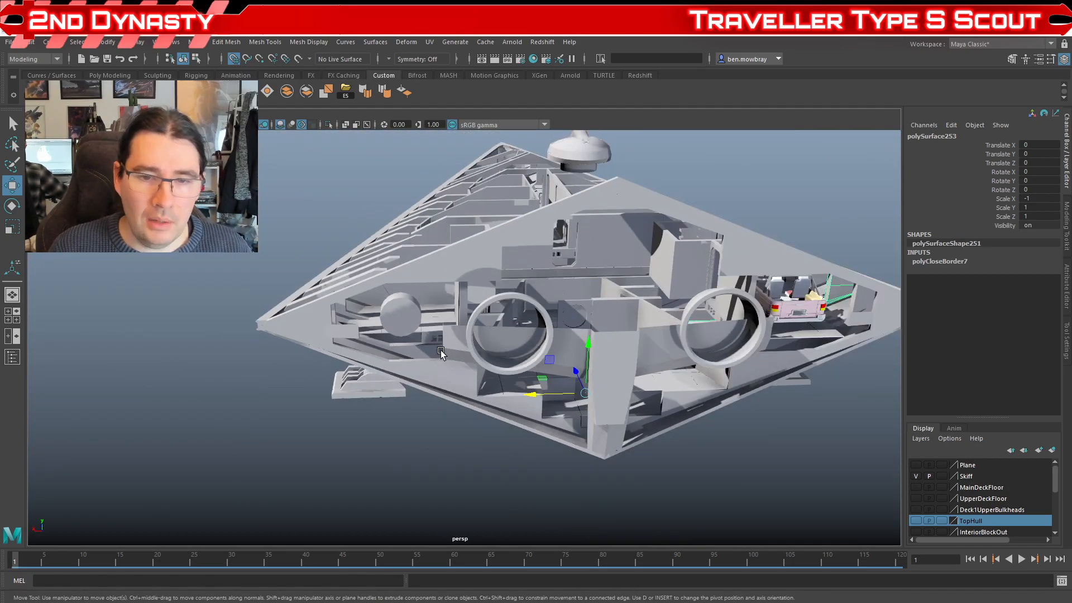
{"action": "left_click_drag", "start_coordinate": [586, 424], "coordinate": [385, 330]}
{"action": "scroll", "coordinate": [475, 382], "scroll_direction": "up", "scroll_amount": 5}
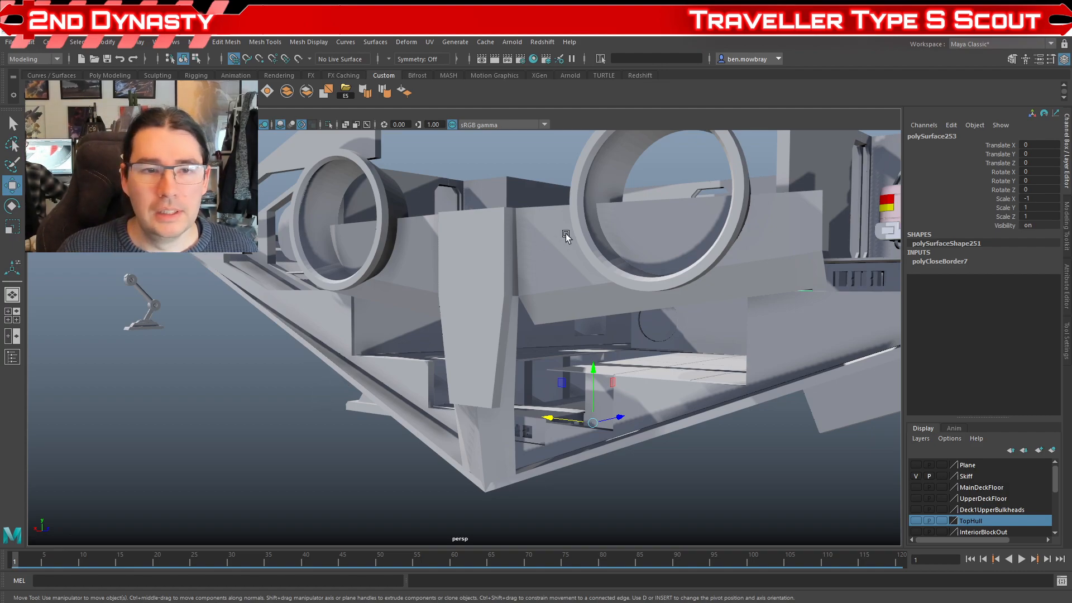
{"action": "scroll", "coordinate": [511, 286], "scroll_direction": "down", "scroll_amount": 5}
{"action": "left_click_drag", "start_coordinate": [511, 285], "coordinate": [178, 371]}
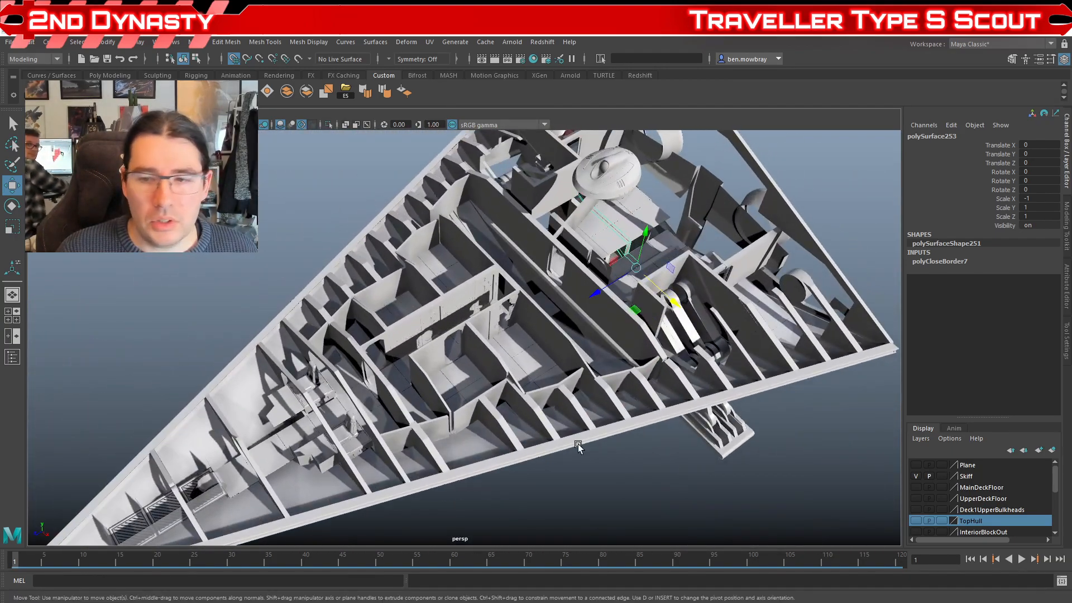
Step: Show the MainDeckFloor layer and select the corridor wall section containing the door
{"action": "left_click", "coordinate": [916, 487]}
{"action": "left_click_drag", "start_coordinate": [603, 403], "coordinate": [493, 382]}
{"action": "left_click", "coordinate": [644, 312]}
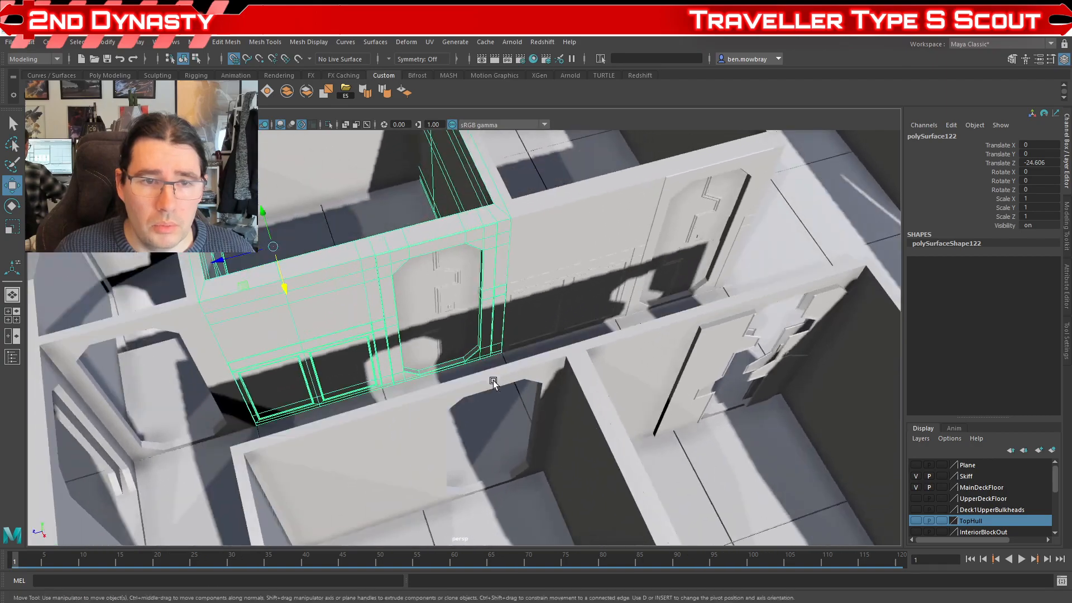
Step: Switch to File Explorer and preview the Computer Model 2, Recreation - Galley, Ship State Room Double and State Room reference images
{"action": "left_click", "coordinate": [180, 602]}
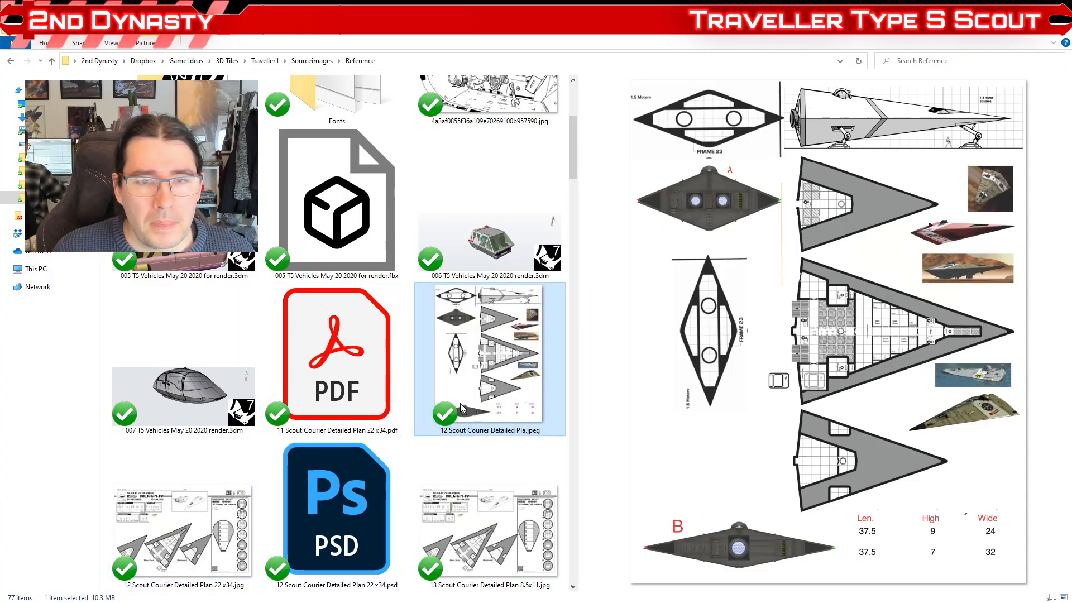
{"action": "scroll", "coordinate": [421, 382], "scroll_direction": "down", "scroll_amount": 20}
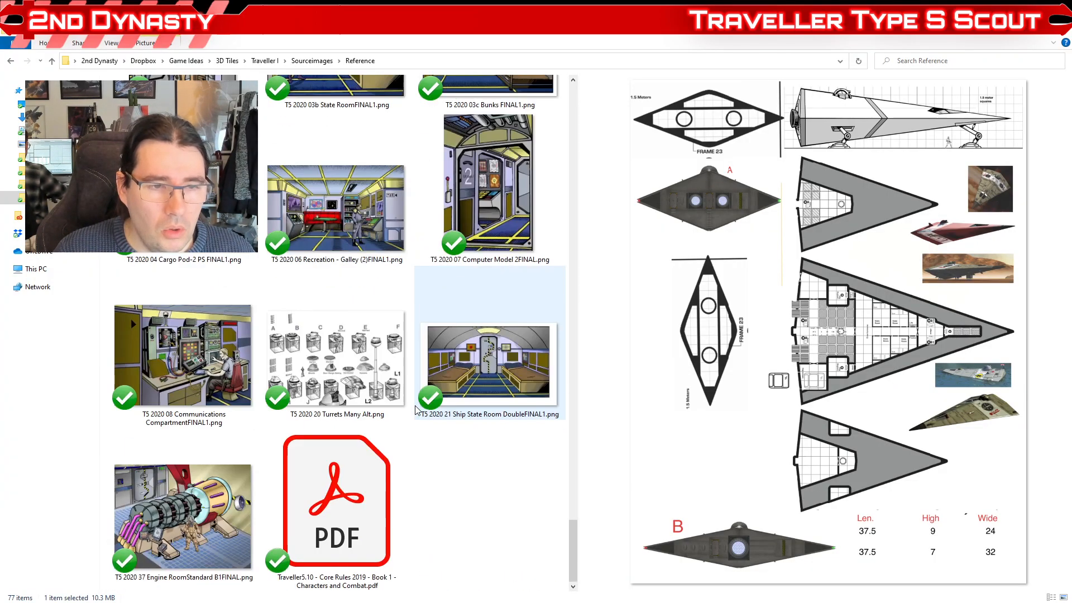
{"action": "left_click", "coordinate": [481, 241]}
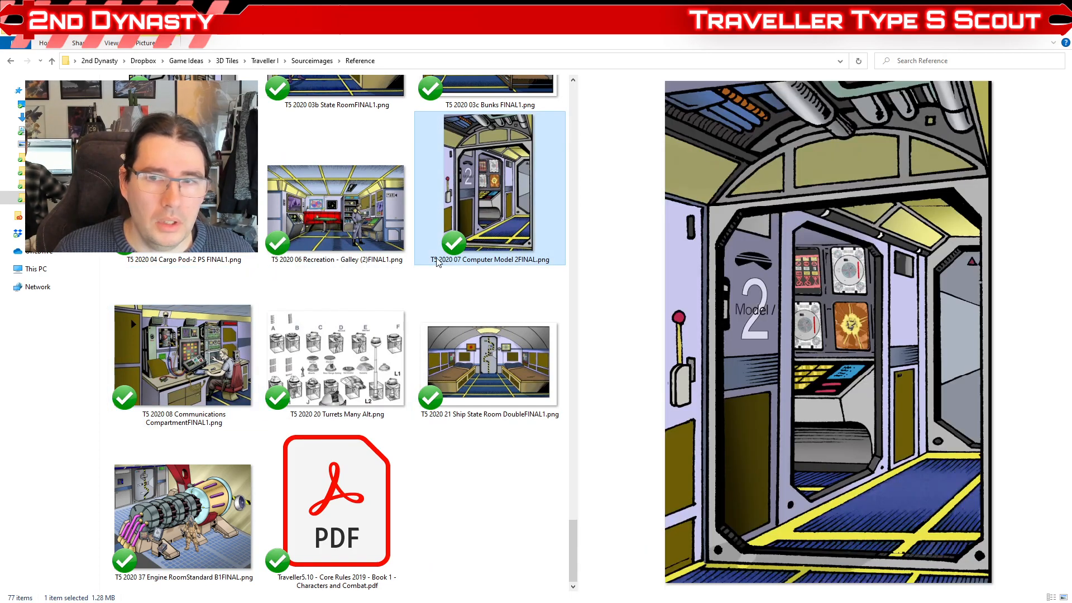
{"action": "left_click", "coordinate": [331, 246]}
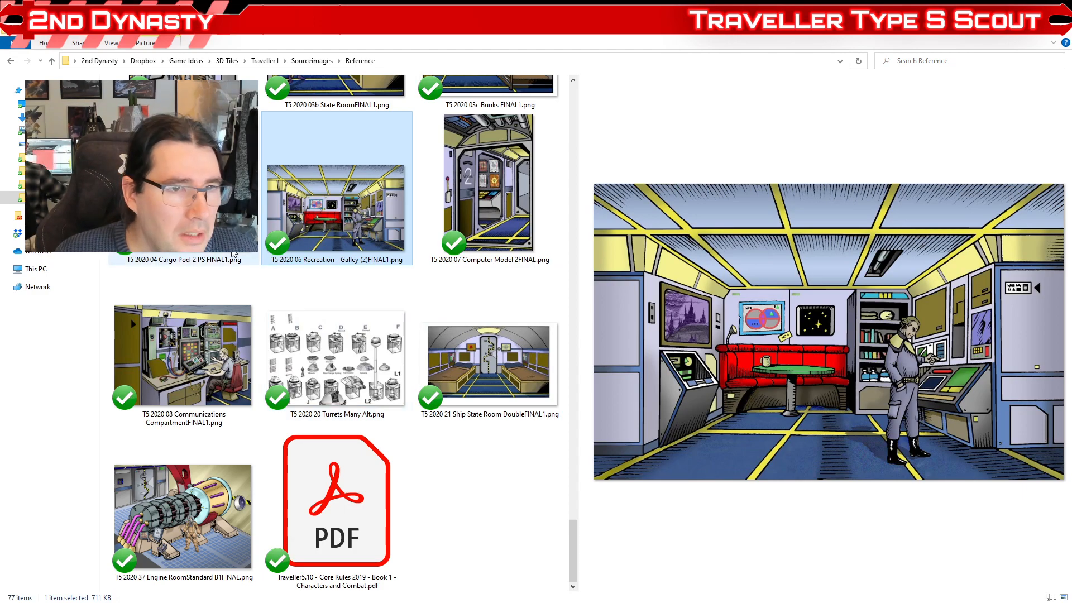
{"action": "left_click", "coordinate": [490, 401]}
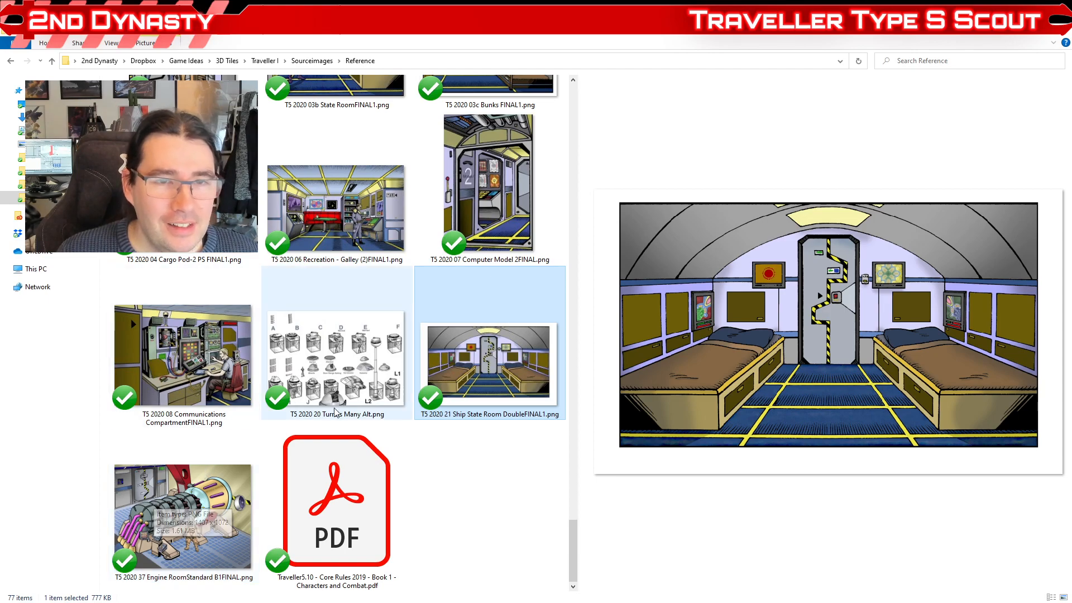
{"action": "scroll", "coordinate": [330, 415], "scroll_direction": "up", "scroll_amount": 3}
{"action": "left_click", "coordinate": [304, 317]}
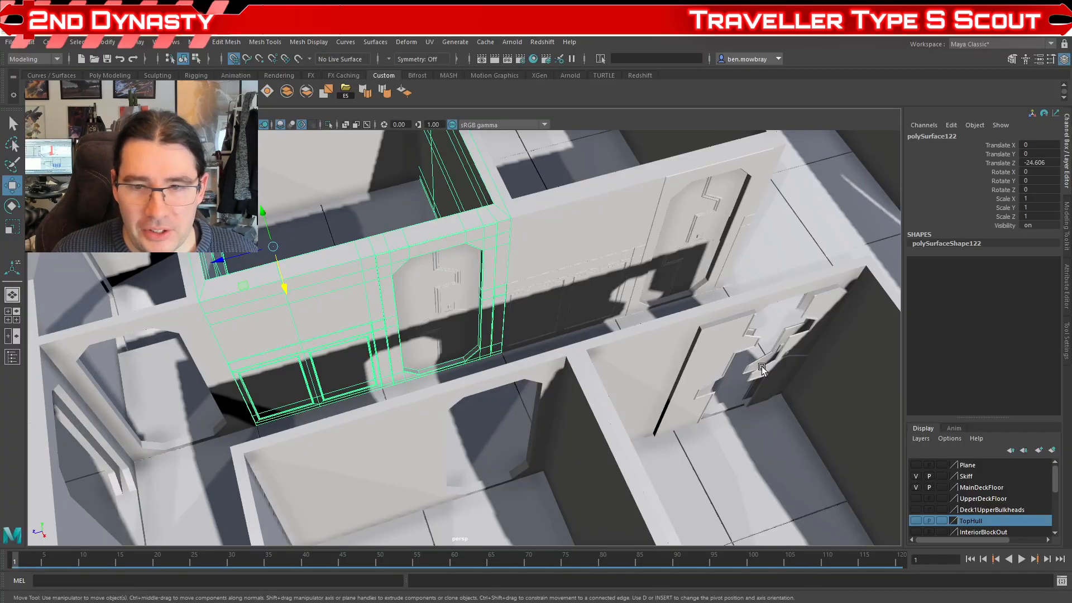
Step: Return to Maya, select the open stateroom's door panel and inspect the matching doors along the corridor wall
{"action": "left_click_drag", "start_coordinate": [282, 285], "coordinate": [603, 390]}
{"action": "left_click", "coordinate": [519, 297]}
{"action": "left_click_drag", "start_coordinate": [521, 304], "coordinate": [330, 304]}
{"action": "left_click", "coordinate": [507, 311]}
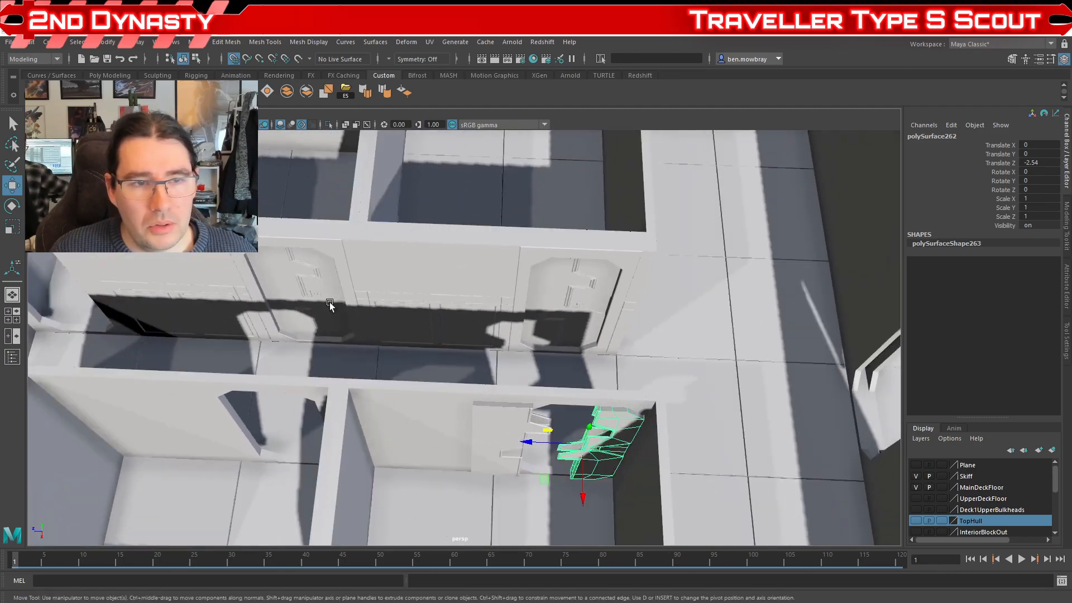
{"action": "left_click_drag", "start_coordinate": [580, 313], "coordinate": [556, 355], "text": "alt"}
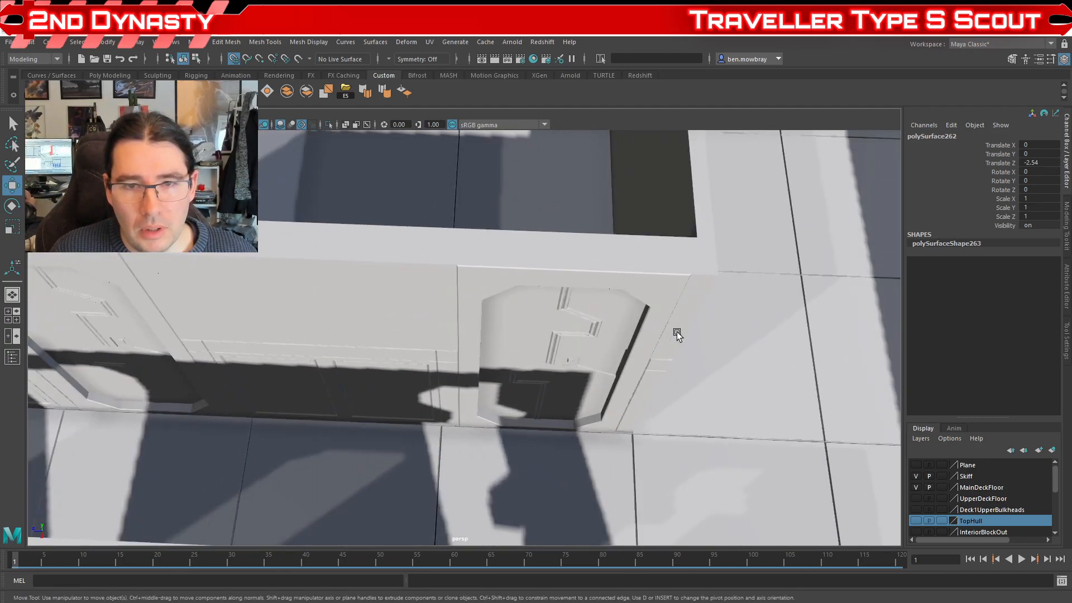
Step: Try sliding the end corridor door's panel open along Z, and undo the move
{"action": "left_click", "coordinate": [581, 351]}
{"action": "scroll", "coordinate": [579, 352], "scroll_direction": "down", "scroll_amount": 3}
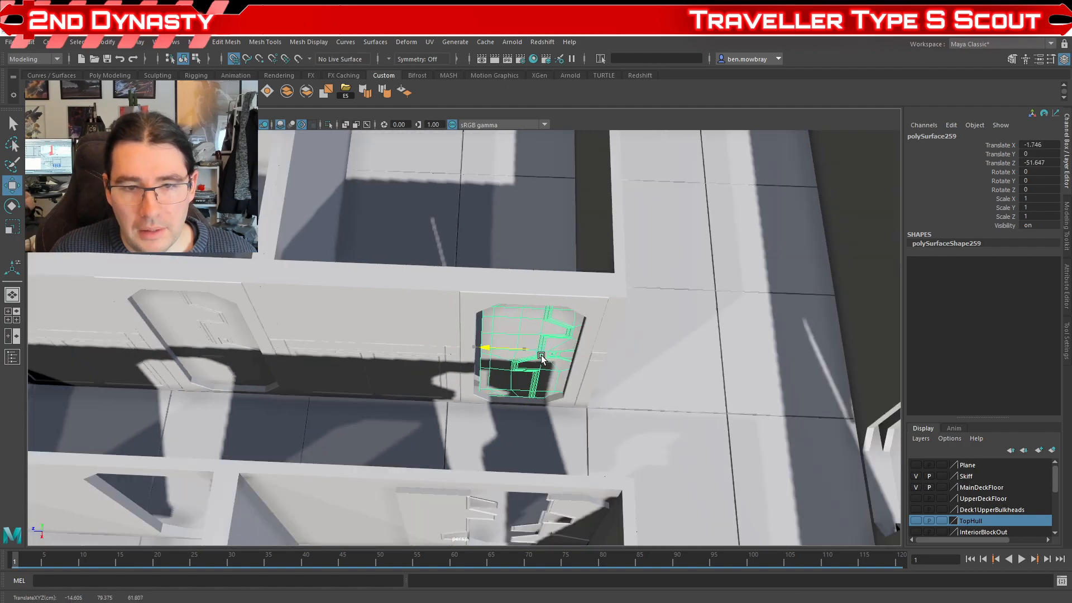
{"action": "left_click_drag", "start_coordinate": [569, 360], "coordinate": [545, 369]}
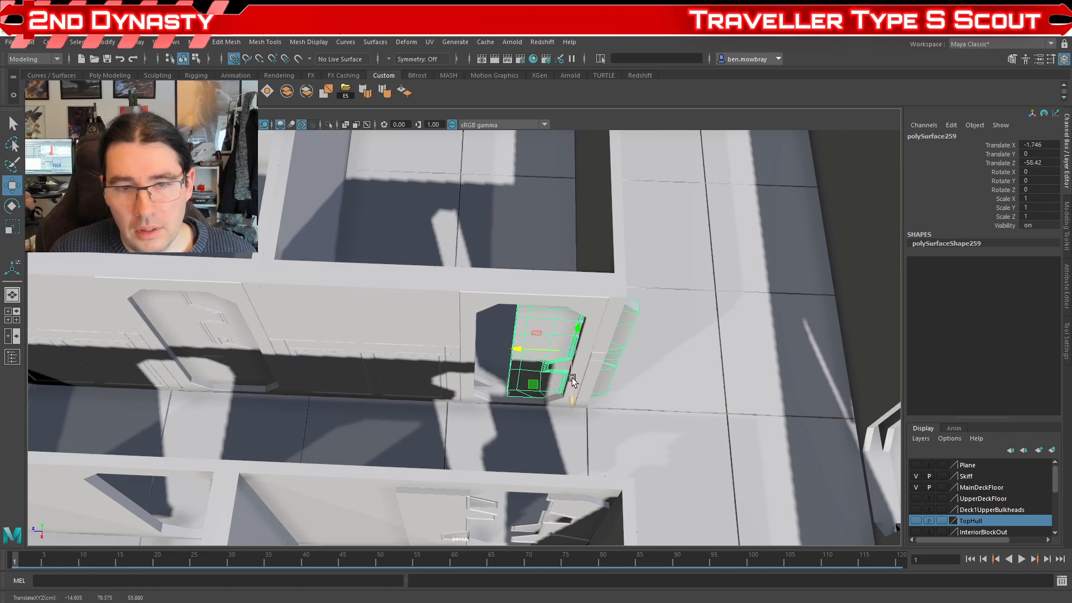
{"action": "left_click_drag", "start_coordinate": [658, 337], "coordinate": [592, 373]}
{"action": "scroll", "coordinate": [593, 376], "scroll_direction": "up", "scroll_amount": 3}
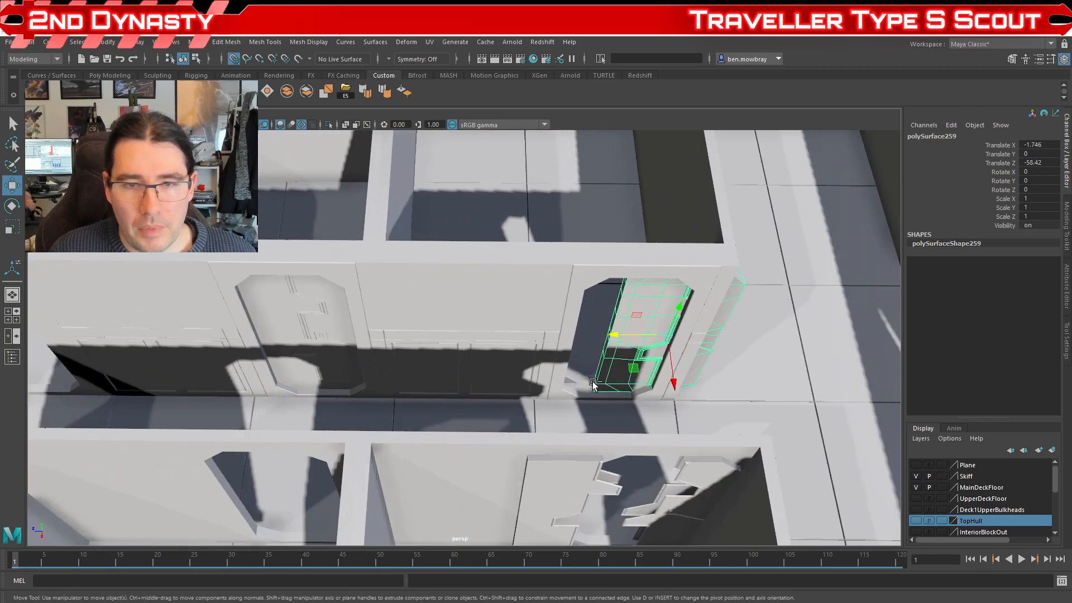
{"action": "key", "text": "ctrl+z"}
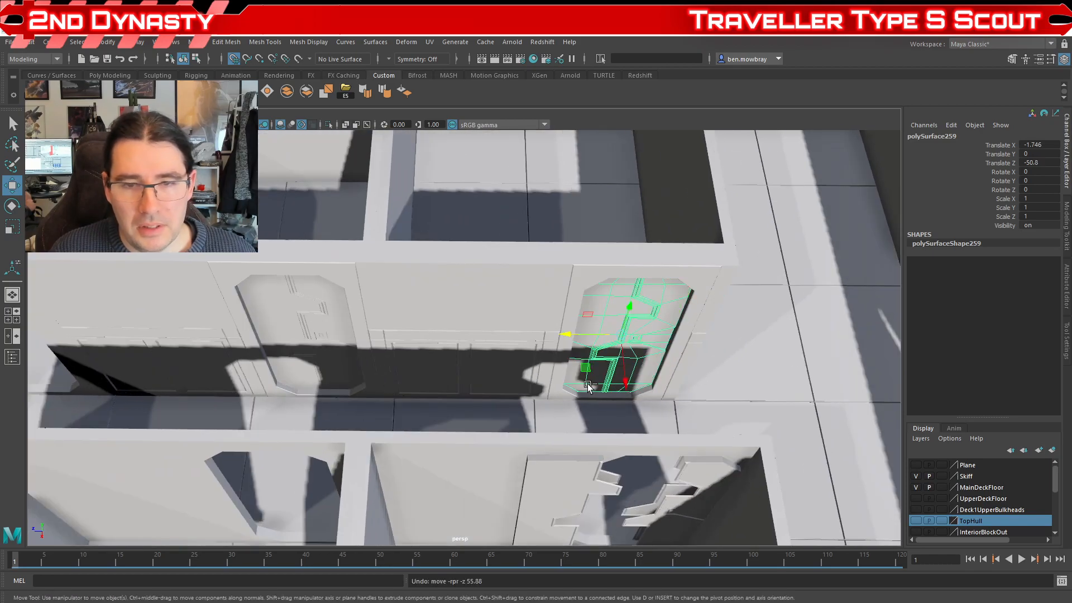
Step: Inspect the corridor's forward end and select the bulkhead section beside its doorway, behind the cockpit
{"action": "mouse_move", "coordinate": [407, 390]}
{"action": "left_mouse_down"}
{"action": "mouse_move", "coordinate": [436, 395]}
{"action": "mouse_move", "coordinate": [424, 395]}
{"action": "left_mouse_up"}
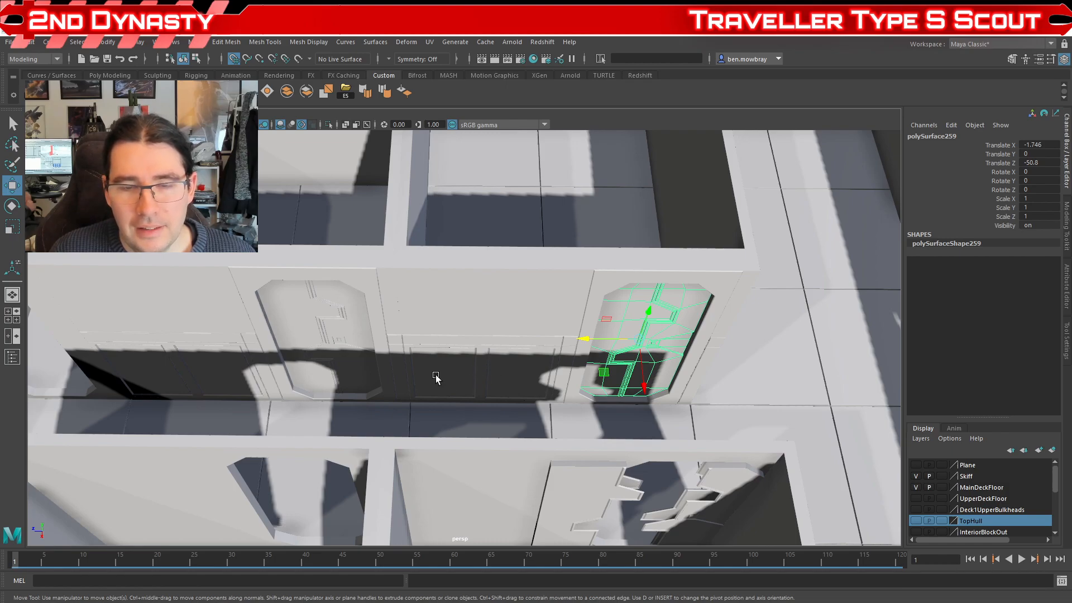
{"action": "left_click_drag", "start_coordinate": [435, 374], "coordinate": [302, 408]}
{"action": "left_click", "coordinate": [308, 408]}
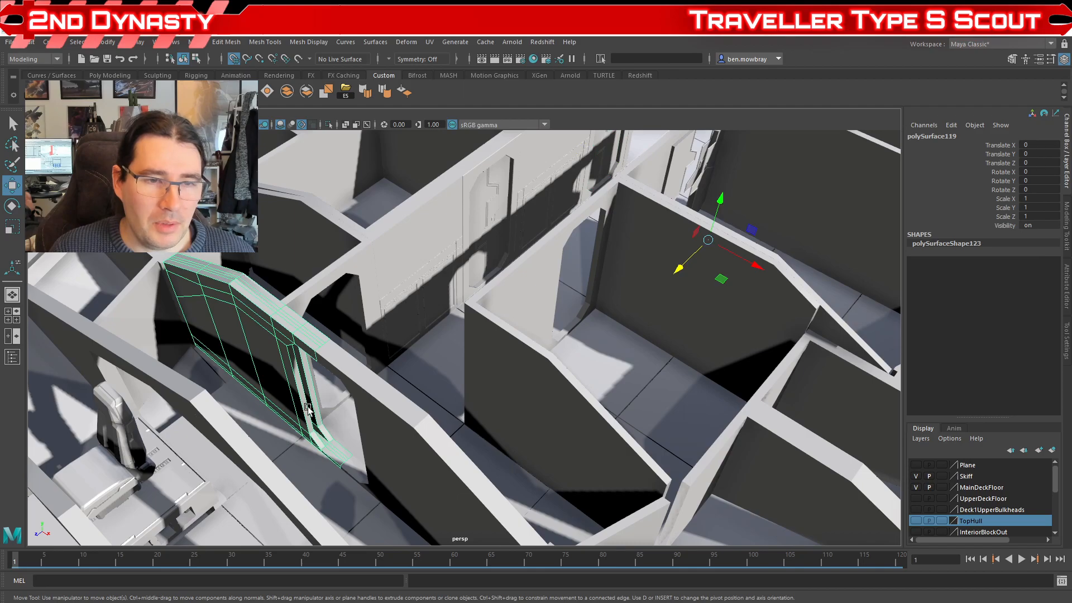
{"action": "left_click_drag", "start_coordinate": [418, 455], "coordinate": [431, 450]}
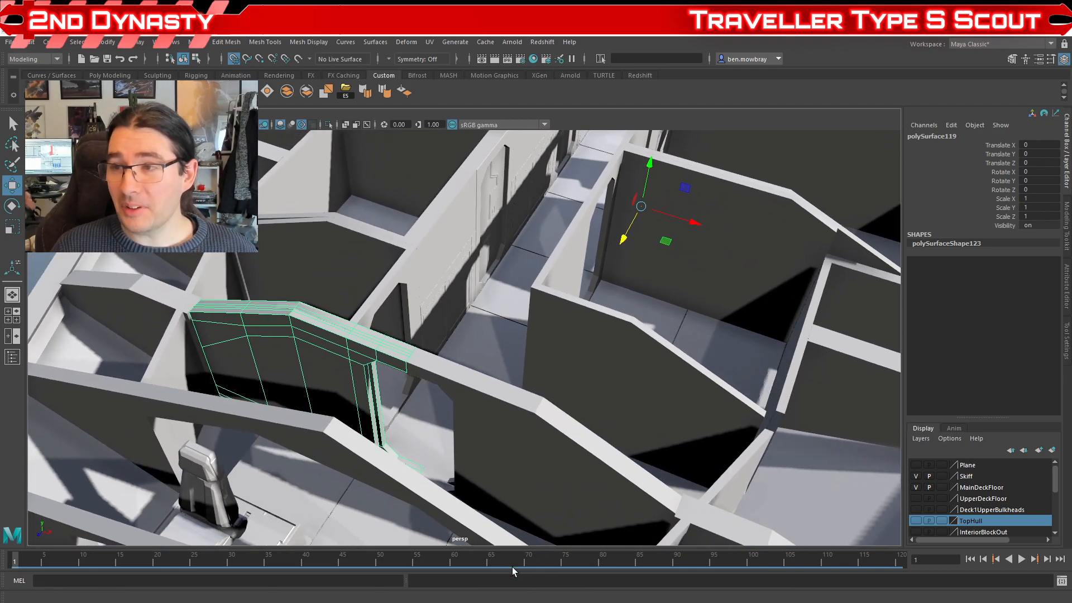
Step: Switch to File Explorer and preview the Computer Model 2 and Engine Room Standard B1 reference images
{"action": "key", "text": "alt+Tab"}
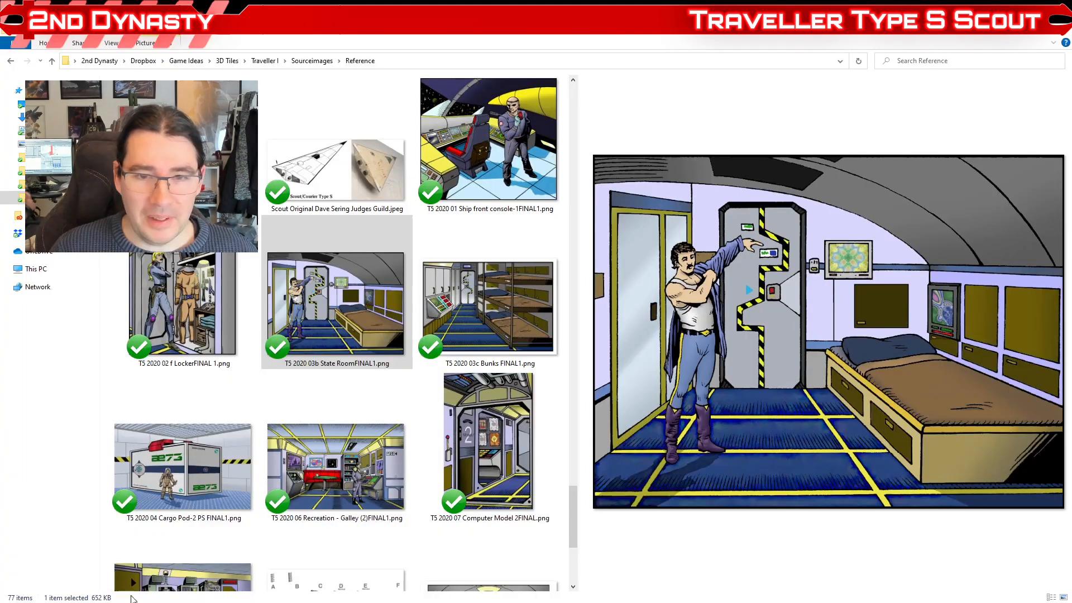
{"action": "left_click", "coordinate": [489, 467]}
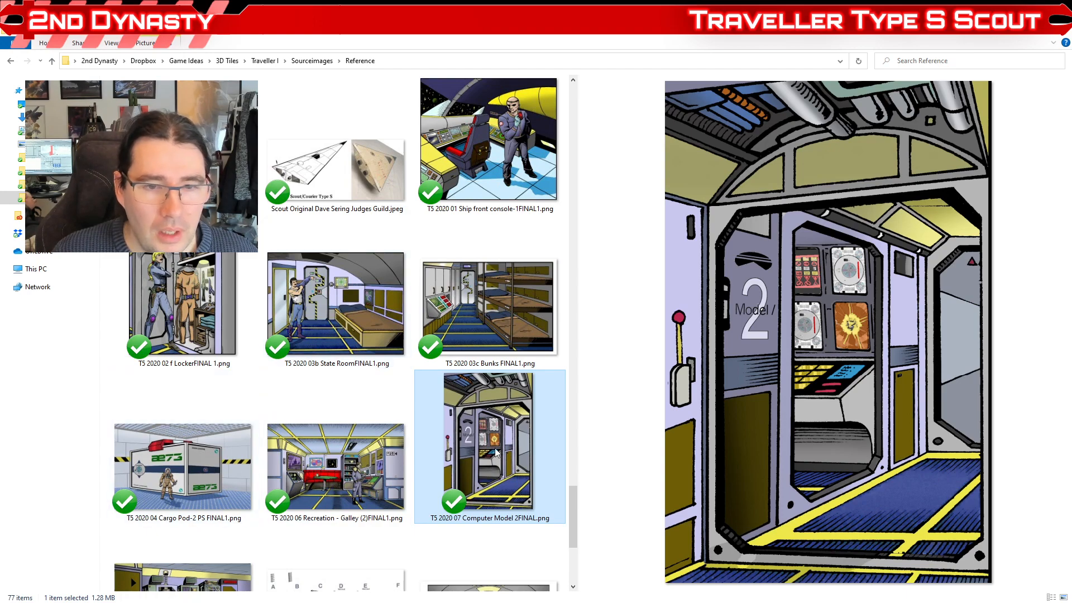
{"action": "scroll", "coordinate": [495, 450], "scroll_direction": "down", "scroll_amount": 5}
{"action": "left_click", "coordinate": [235, 500]}
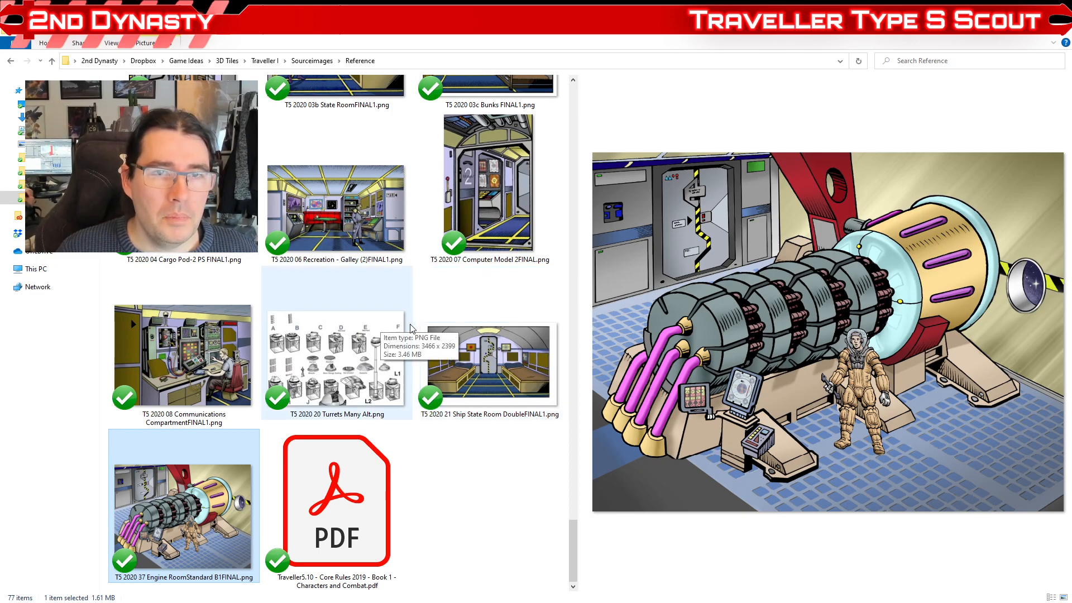
Step: Browse the Reference folder's images and open the FA Beowulf Files folder
{"action": "scroll", "coordinate": [410, 328], "scroll_direction": "up", "scroll_amount": 10}
{"action": "scroll", "coordinate": [411, 332], "scroll_direction": "down", "scroll_amount": 9}
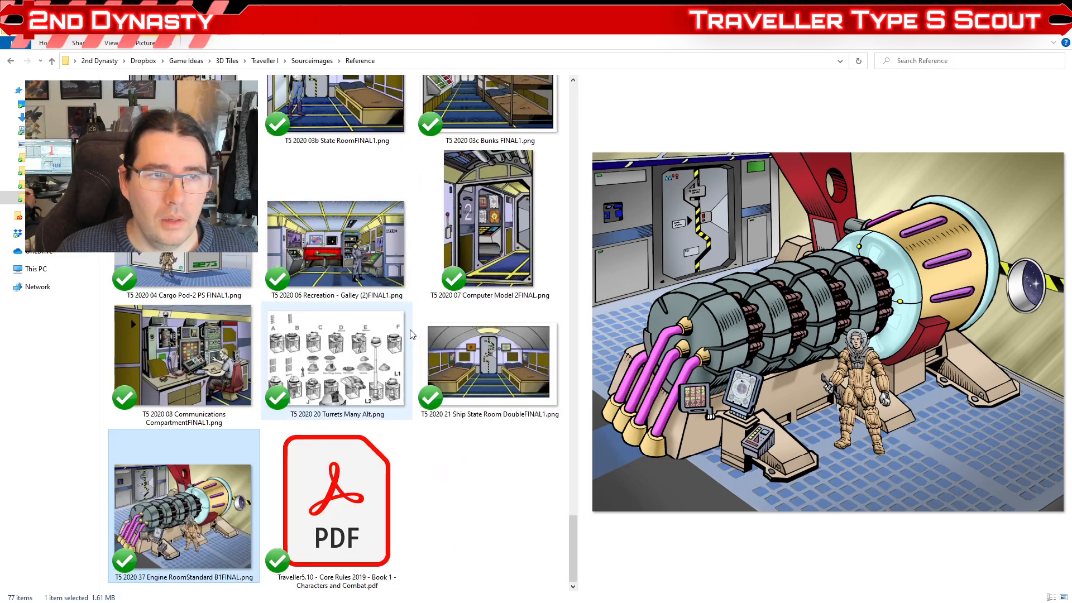
{"action": "scroll", "coordinate": [358, 308], "scroll_direction": "up", "scroll_amount": 5}
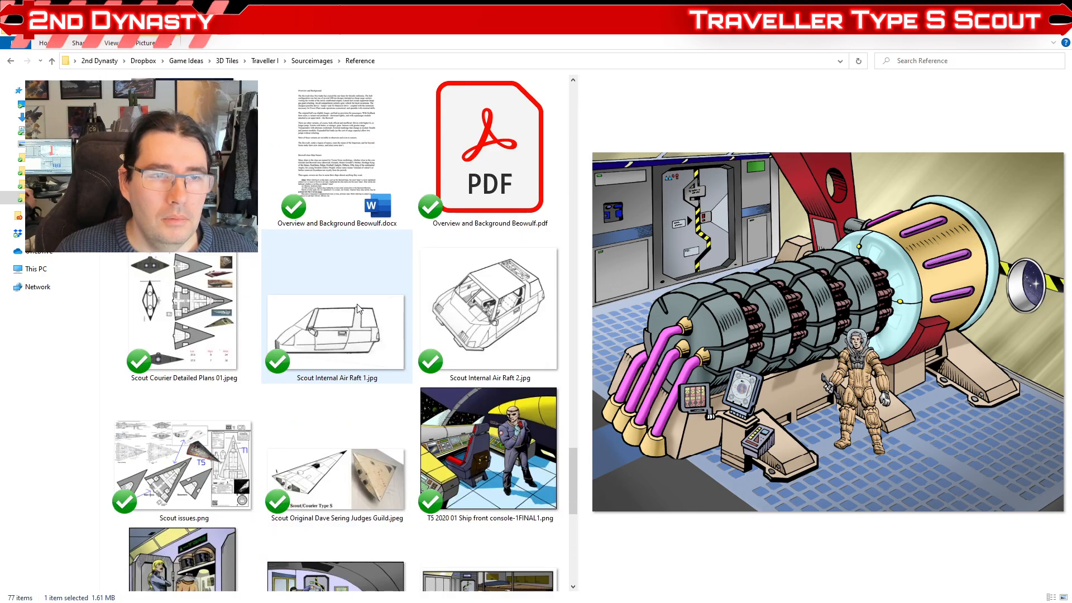
{"action": "scroll", "coordinate": [357, 309], "scroll_direction": "up", "scroll_amount": 10}
{"action": "scroll", "coordinate": [358, 302], "scroll_direction": "up", "scroll_amount": 10}
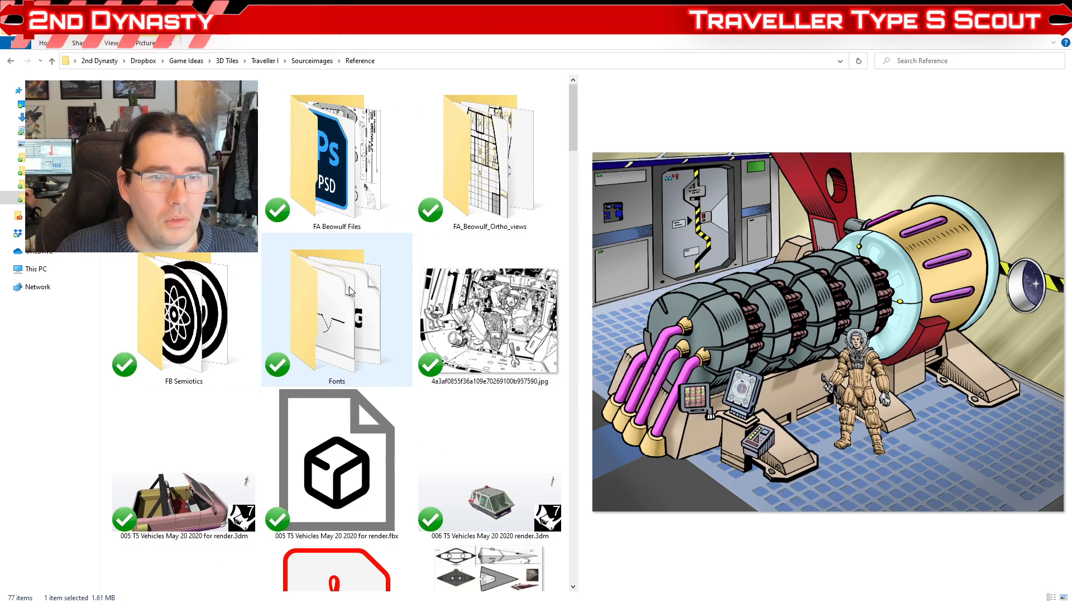
{"action": "double_click", "coordinate": [307, 145]}
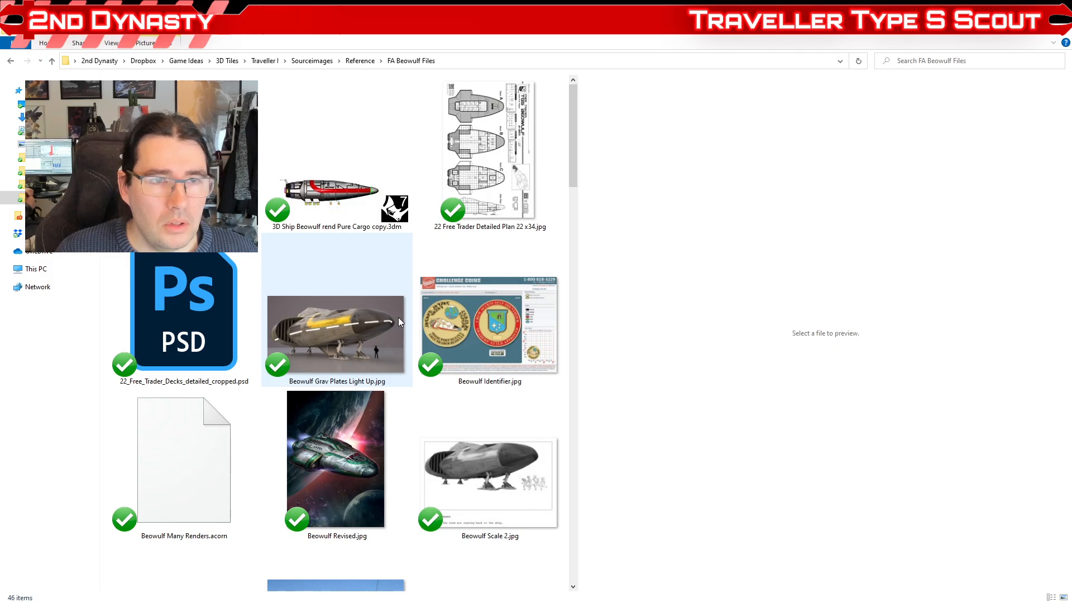
Step: Look through the deck plans, renders and ship artwork in the FA Beowulf Files folder
{"action": "scroll", "coordinate": [341, 287], "scroll_direction": "down", "scroll_amount": 4}
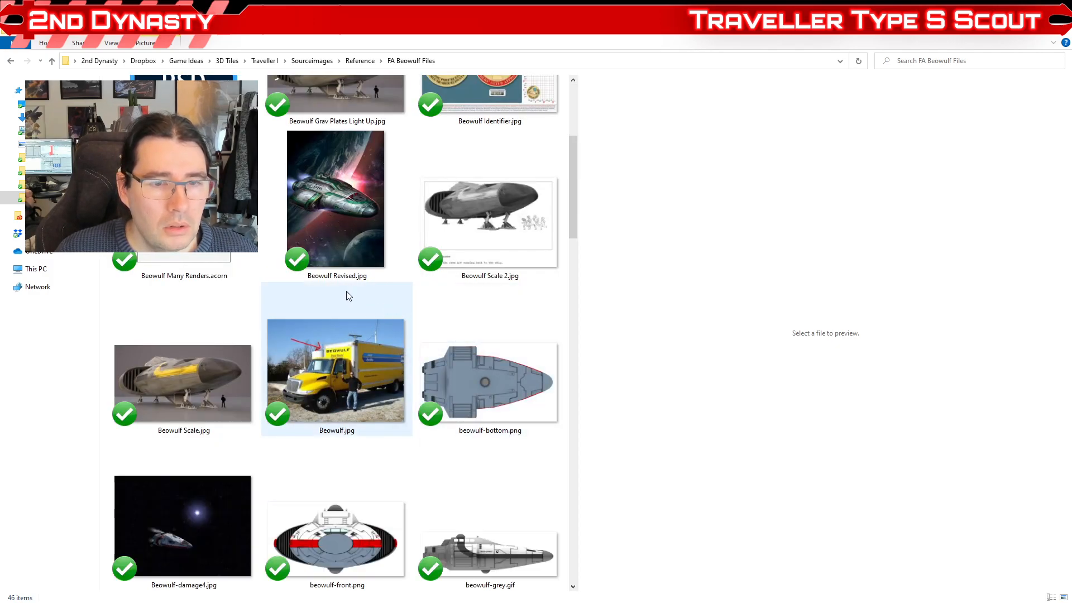
{"action": "scroll", "coordinate": [344, 288], "scroll_direction": "down", "scroll_amount": 3}
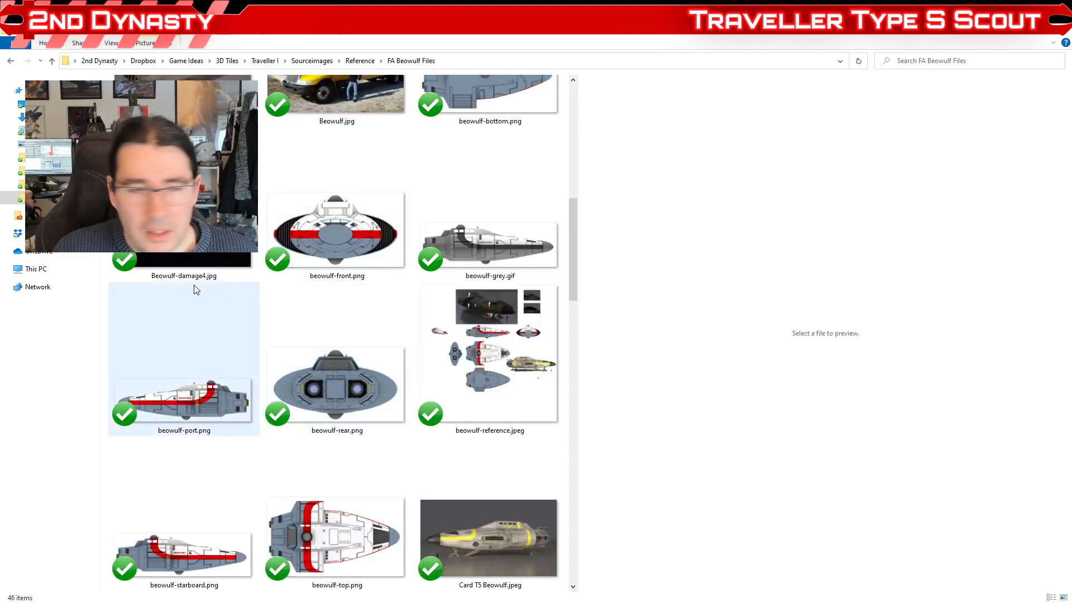
{"action": "scroll", "coordinate": [260, 304], "scroll_direction": "down", "scroll_amount": 3}
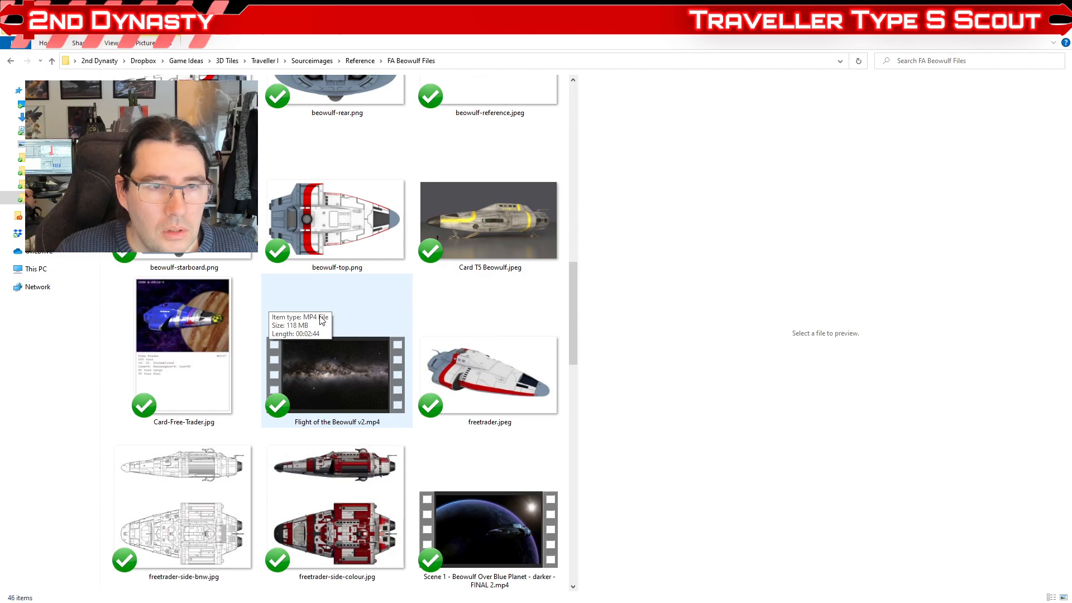
{"action": "scroll", "coordinate": [310, 319], "scroll_direction": "down", "scroll_amount": 3}
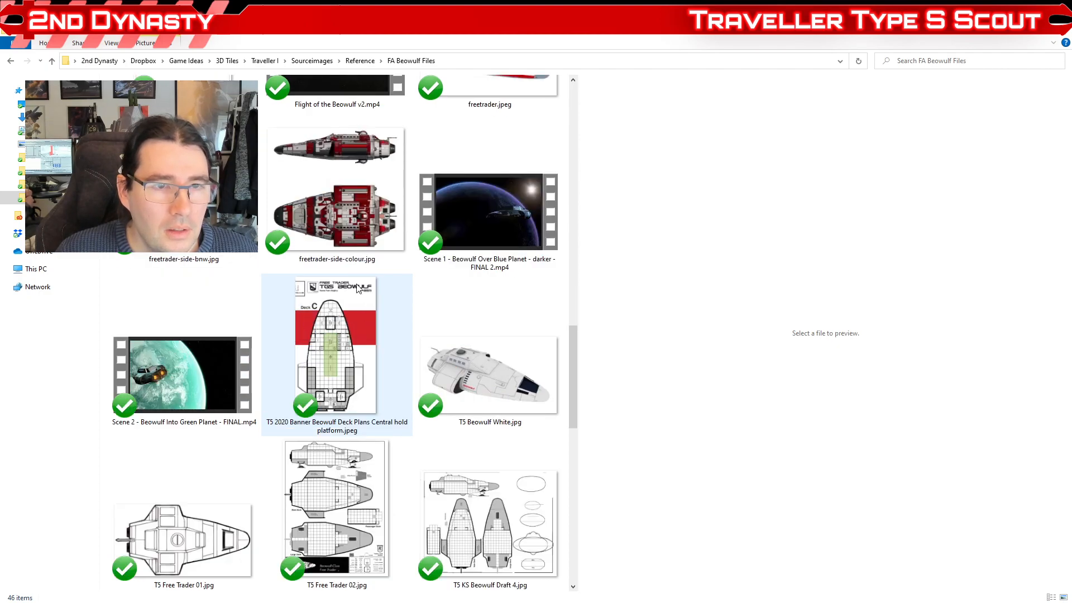
{"action": "scroll", "coordinate": [360, 323], "scroll_direction": "down", "scroll_amount": 3}
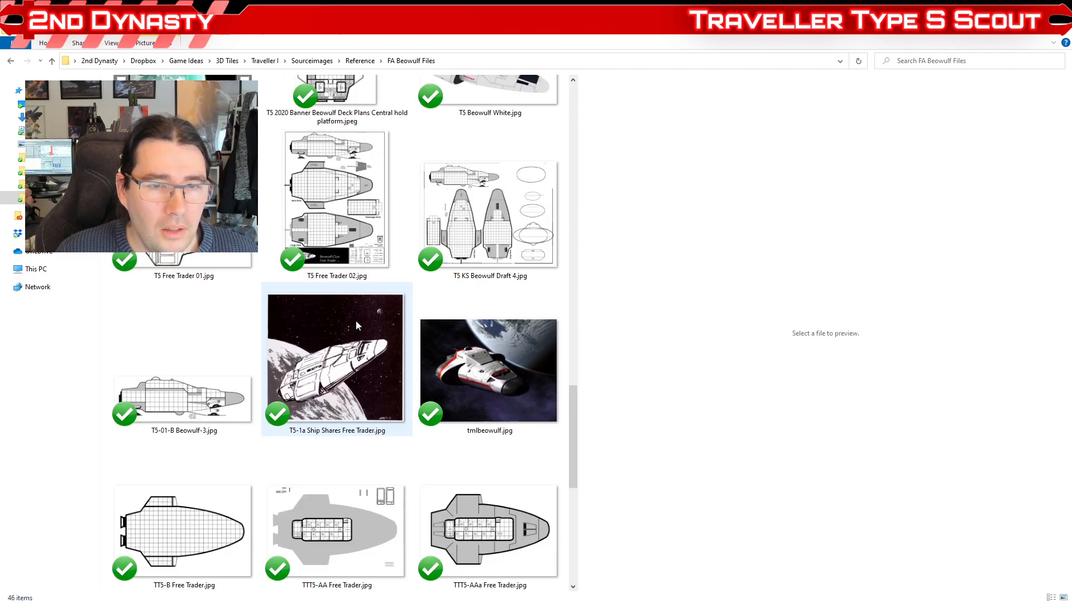
{"action": "scroll", "coordinate": [351, 319], "scroll_direction": "down", "scroll_amount": 3}
{"action": "scroll", "coordinate": [346, 318], "scroll_direction": "up", "scroll_amount": 2}
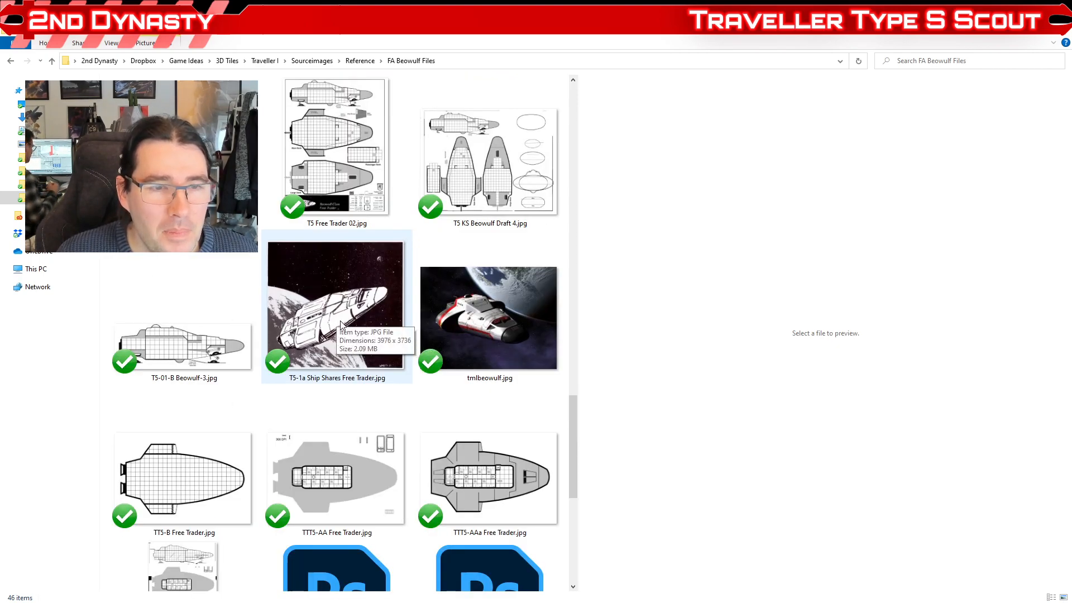
{"action": "scroll", "coordinate": [340, 324], "scroll_direction": "up", "scroll_amount": 6}
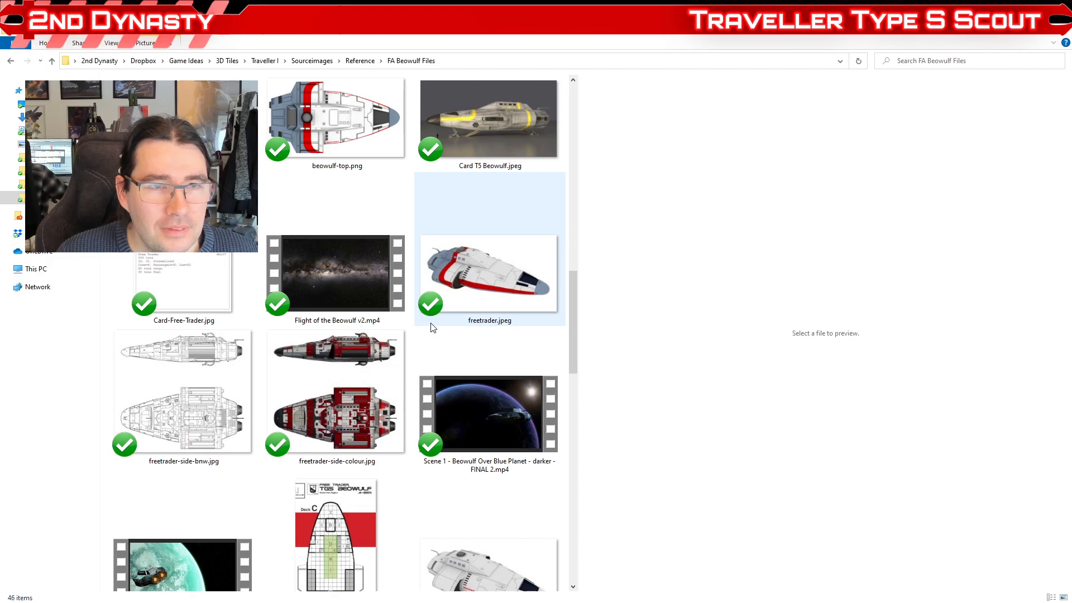
{"action": "scroll", "coordinate": [433, 328], "scroll_direction": "up", "scroll_amount": 7}
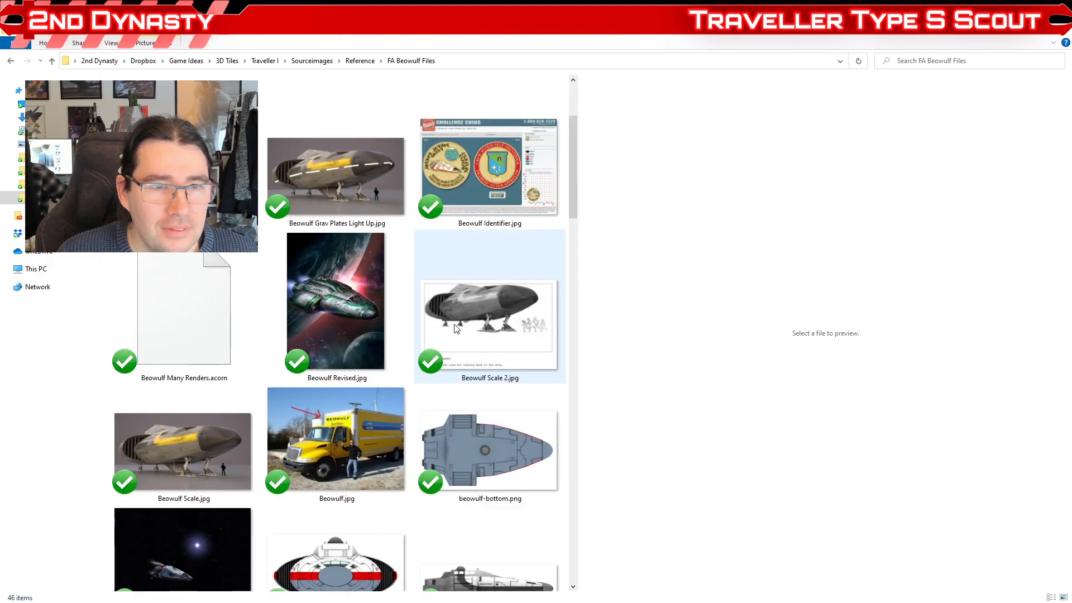
{"action": "scroll", "coordinate": [373, 320], "scroll_direction": "up", "scroll_amount": 1}
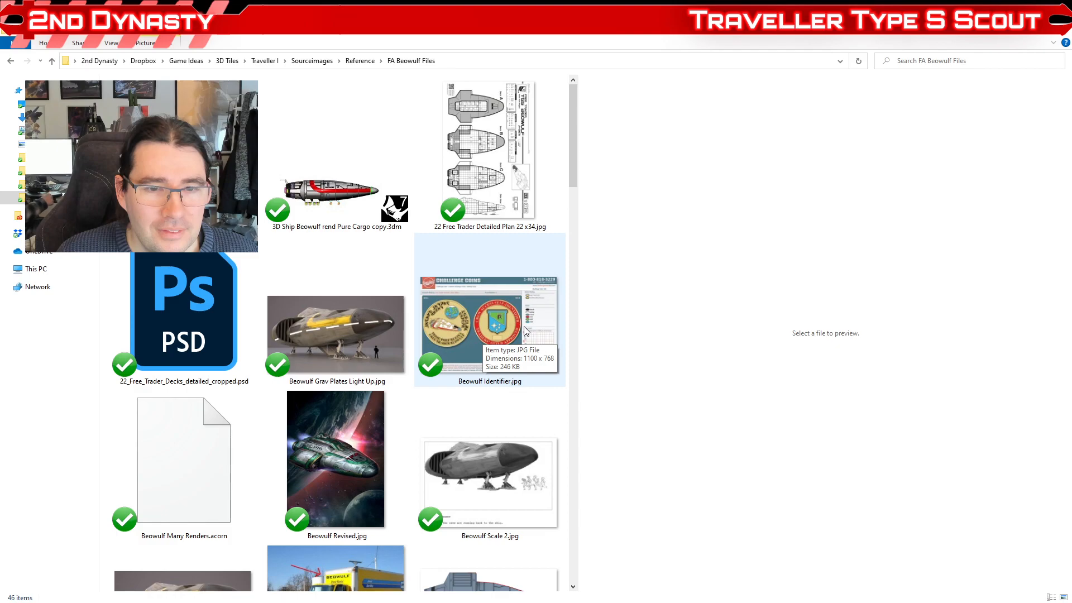
Step: Preview the Beowulf.jpg truck photo and the Beowulf Scale.jpg render
{"action": "scroll", "coordinate": [519, 330], "scroll_direction": "down", "scroll_amount": 3}
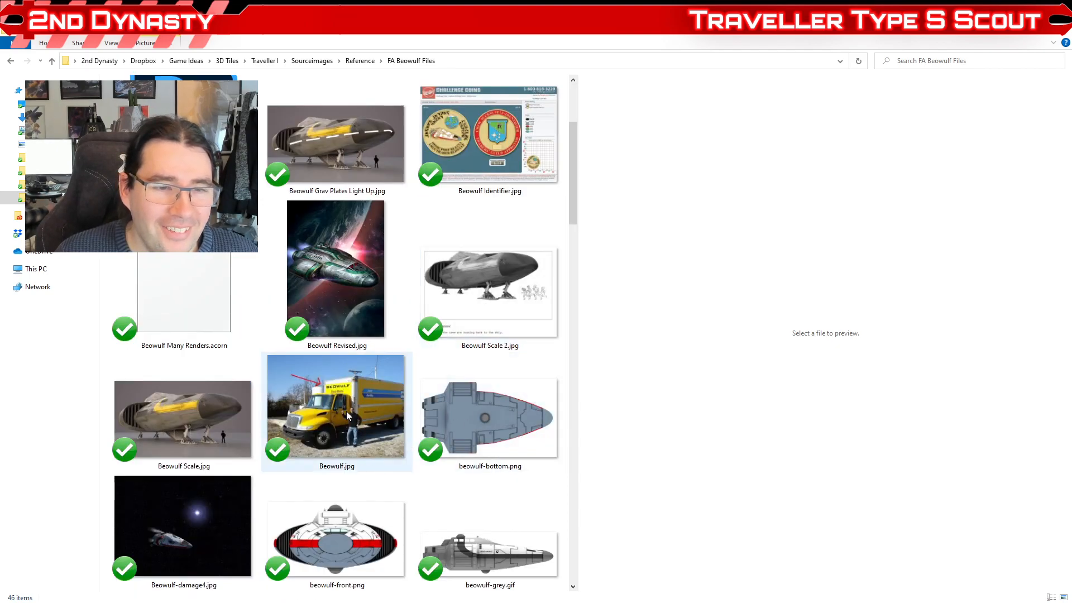
{"action": "left_click", "coordinate": [373, 415]}
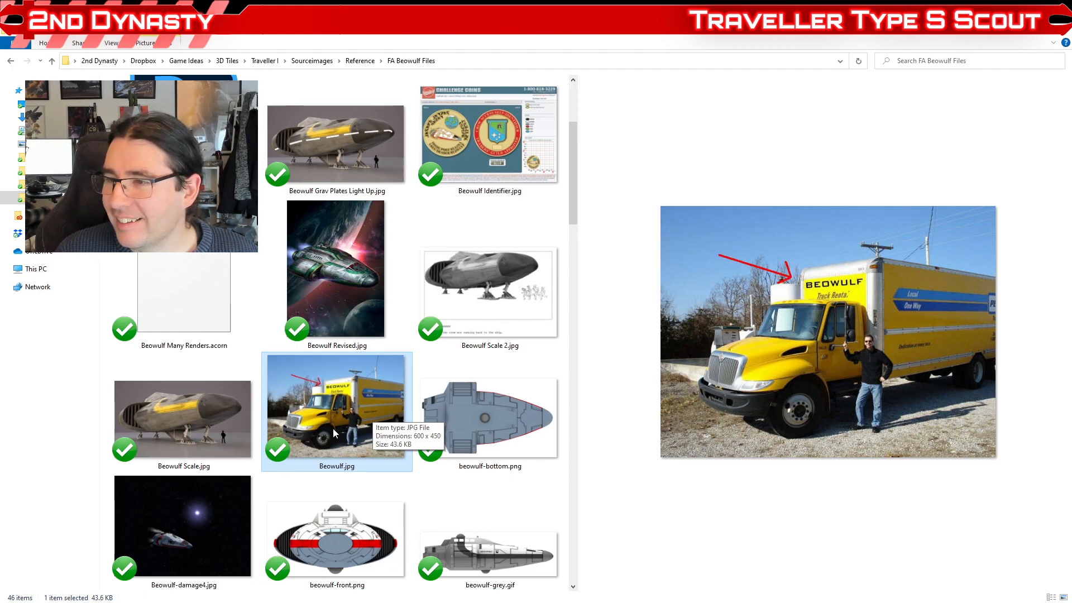
{"action": "left_click", "coordinate": [159, 419]}
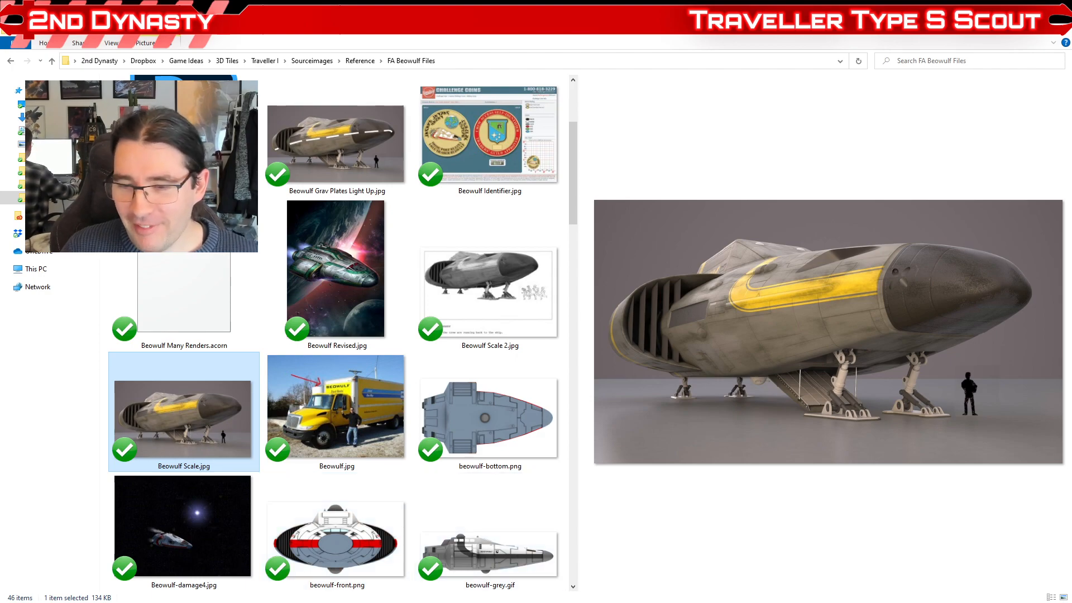
Step: Switch to Maya, clear the selection and examine the iris hatch in the floor behind the rear cross-corridor bulkhead
{"action": "mouse_move", "coordinate": [830, 602]}
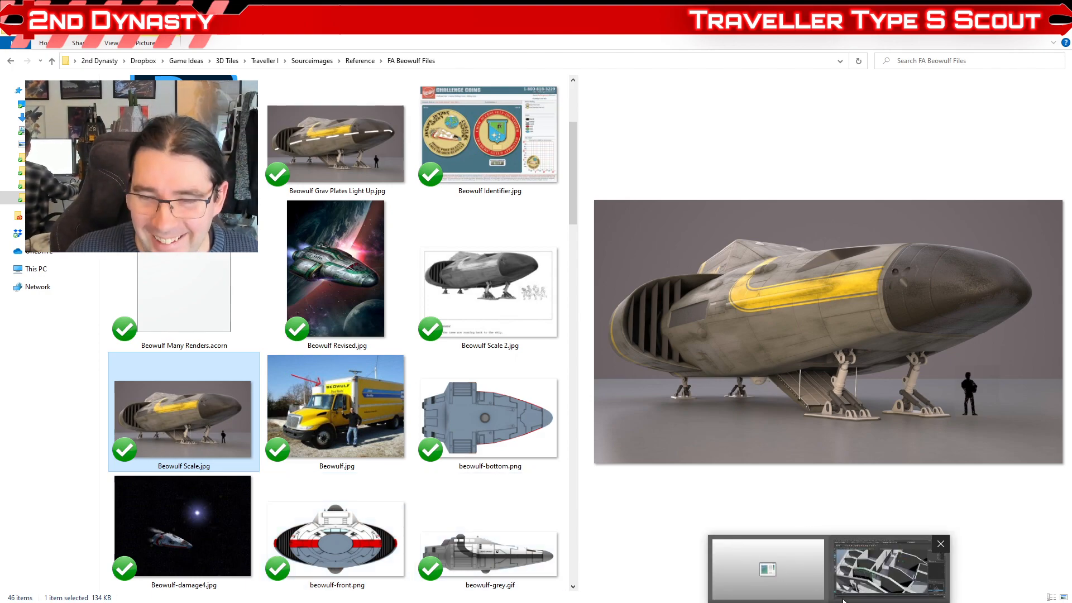
{"action": "left_click", "coordinate": [883, 572]}
{"action": "scroll", "coordinate": [574, 319], "scroll_direction": "down", "scroll_amount": 8}
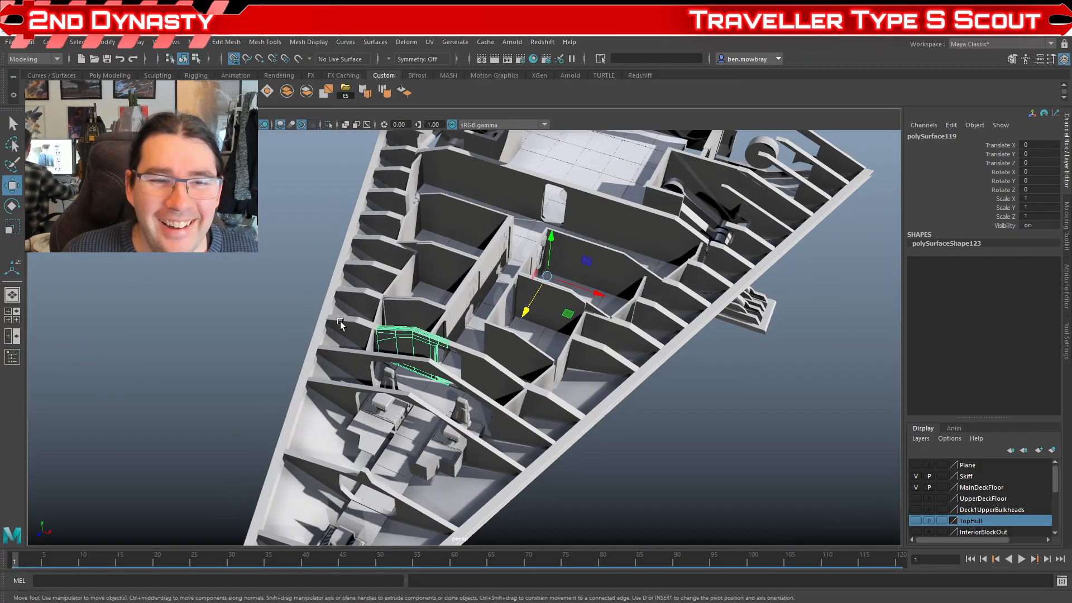
{"action": "left_click", "coordinate": [326, 318]}
{"action": "scroll", "coordinate": [325, 324], "scroll_direction": "up", "scroll_amount": 5}
{"action": "mouse_move", "coordinate": [322, 327]}
{"action": "left_mouse_down", "text": "alt"}
{"action": "mouse_move", "coordinate": [237, 333]}
{"action": "mouse_move", "coordinate": [294, 326]}
{"action": "left_mouse_up", "text": "alt"}
{"action": "left_click_drag", "start_coordinate": [558, 321], "coordinate": [156, 361], "text": "alt"}
{"action": "scroll", "coordinate": [288, 348], "scroll_direction": "up", "scroll_amount": 5}
{"action": "left_click", "coordinate": [290, 324]}
{"action": "left_click_drag", "start_coordinate": [345, 387], "coordinate": [475, 372], "text": "alt"}
{"action": "scroll", "coordinate": [455, 368], "scroll_direction": "up", "scroll_amount": 5}
{"action": "scroll", "coordinate": [536, 330], "scroll_direction": "down", "scroll_amount": 10}
{"action": "left_click", "coordinate": [696, 260]}
{"action": "scroll", "coordinate": [482, 329], "scroll_direction": "up", "scroll_amount": 8}
{"action": "mouse_move", "coordinate": [482, 329]}
{"action": "left_mouse_down", "text": "alt"}
{"action": "mouse_move", "coordinate": [472, 352]}
{"action": "mouse_move", "coordinate": [395, 355]}
{"action": "mouse_move", "coordinate": [440, 337]}
{"action": "left_mouse_up", "text": "alt"}
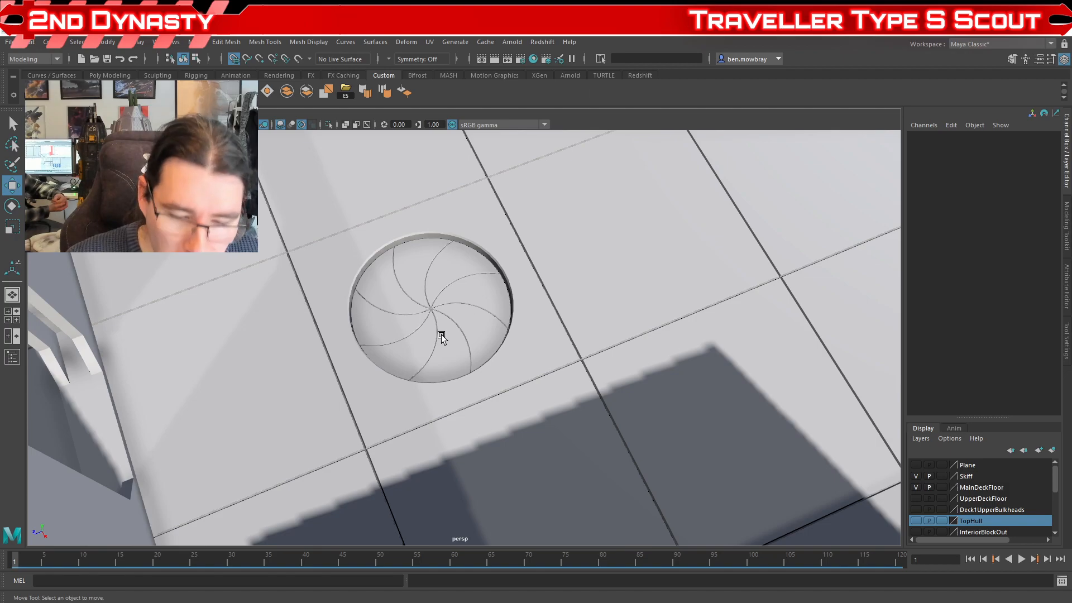
Step: Examine the angular doorway in the rear cross-corridor bulkhead and select the bulkhead section beside it
{"action": "scroll", "coordinate": [268, 396], "scroll_direction": "down", "scroll_amount": 5}
{"action": "left_click_drag", "start_coordinate": [268, 395], "coordinate": [355, 368]}
{"action": "scroll", "coordinate": [471, 398], "scroll_direction": "up", "scroll_amount": 4}
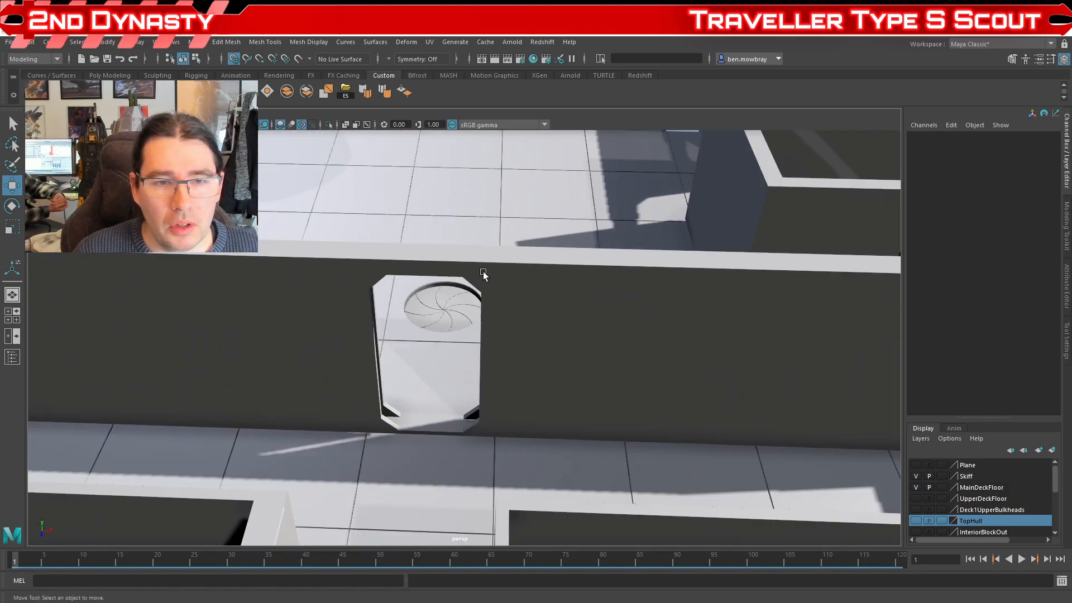
{"action": "left_click", "coordinate": [371, 388]}
{"action": "scroll", "coordinate": [417, 346], "scroll_direction": "down", "scroll_amount": 3}
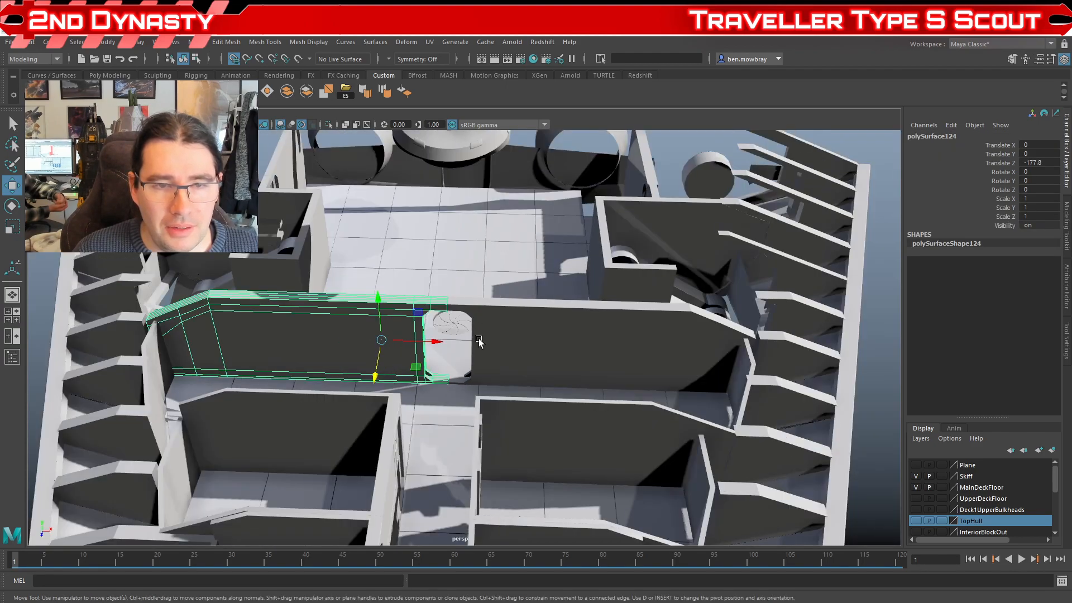
{"action": "left_click_drag", "start_coordinate": [445, 384], "coordinate": [522, 447]}
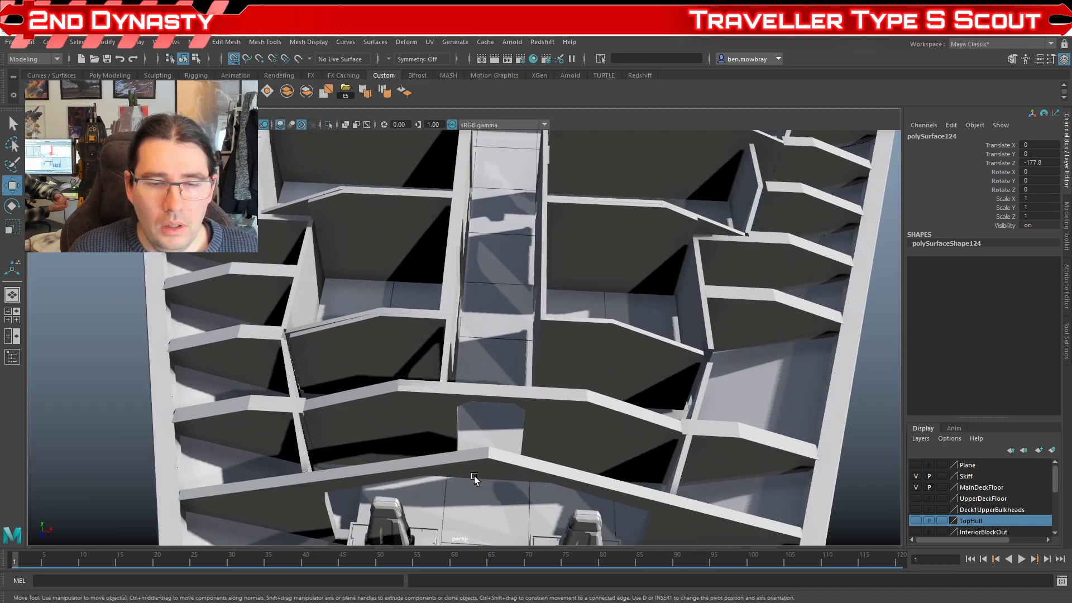
Step: Inspect the doorway behind the bridge, selecting the bridge chair in front of it, and compare it with the overall deck
{"action": "left_click", "coordinate": [479, 504]}
{"action": "left_click_drag", "start_coordinate": [479, 504], "coordinate": [484, 452]}
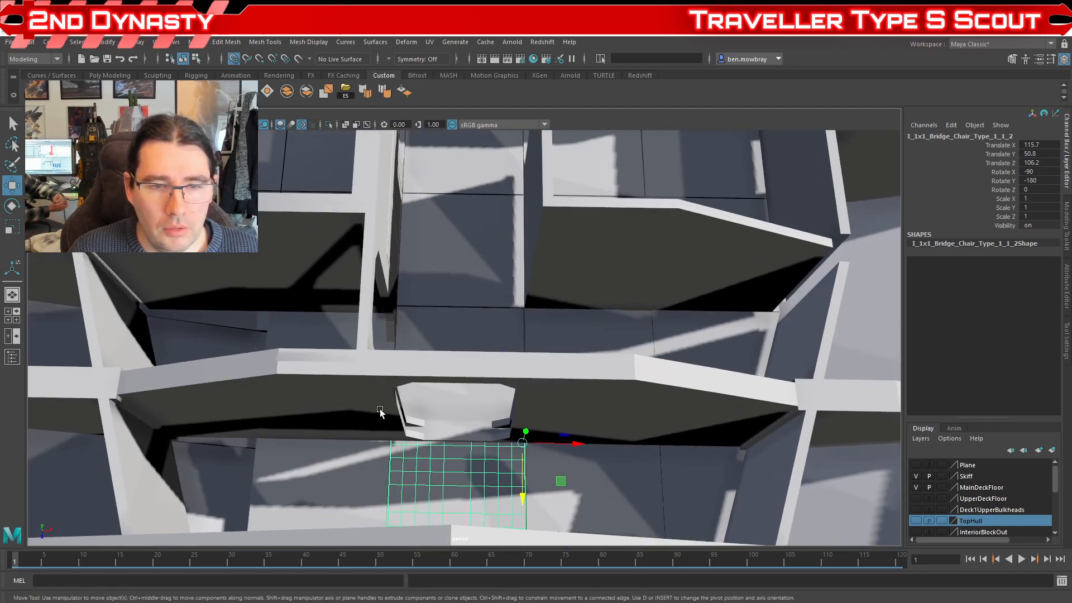
{"action": "scroll", "coordinate": [435, 409], "scroll_direction": "down", "scroll_amount": 10}
{"action": "left_click_drag", "start_coordinate": [436, 409], "coordinate": [329, 380]}
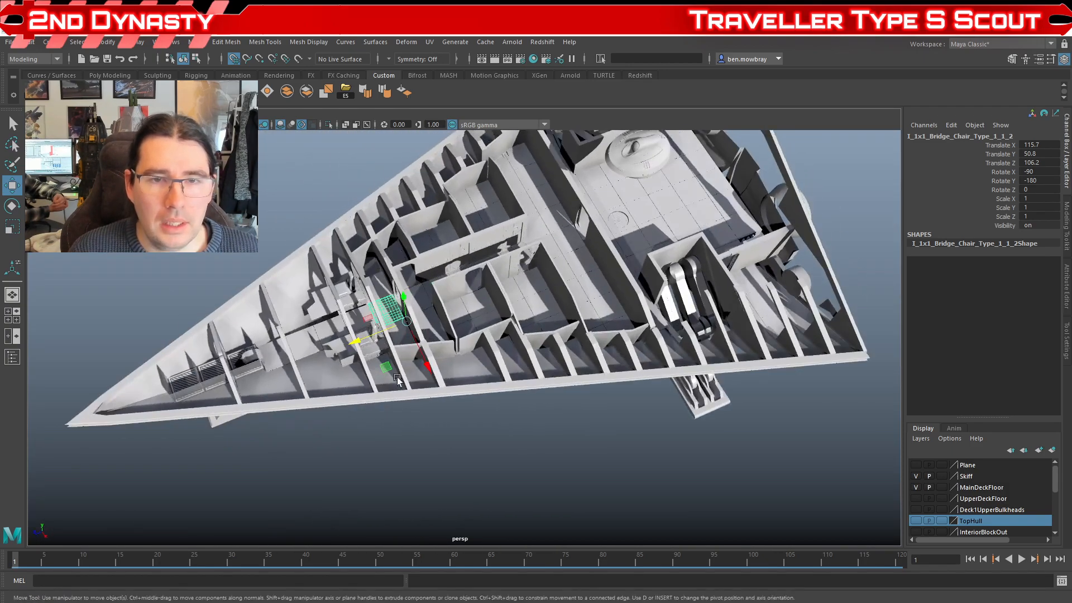
Step: Duplicate the circular iris hatch in the floor and rotate the copy 90 degrees about X so it stands upright
{"action": "left_click_drag", "start_coordinate": [603, 263], "coordinate": [490, 327]}
{"action": "scroll", "coordinate": [490, 327], "scroll_direction": "up", "scroll_amount": 4}
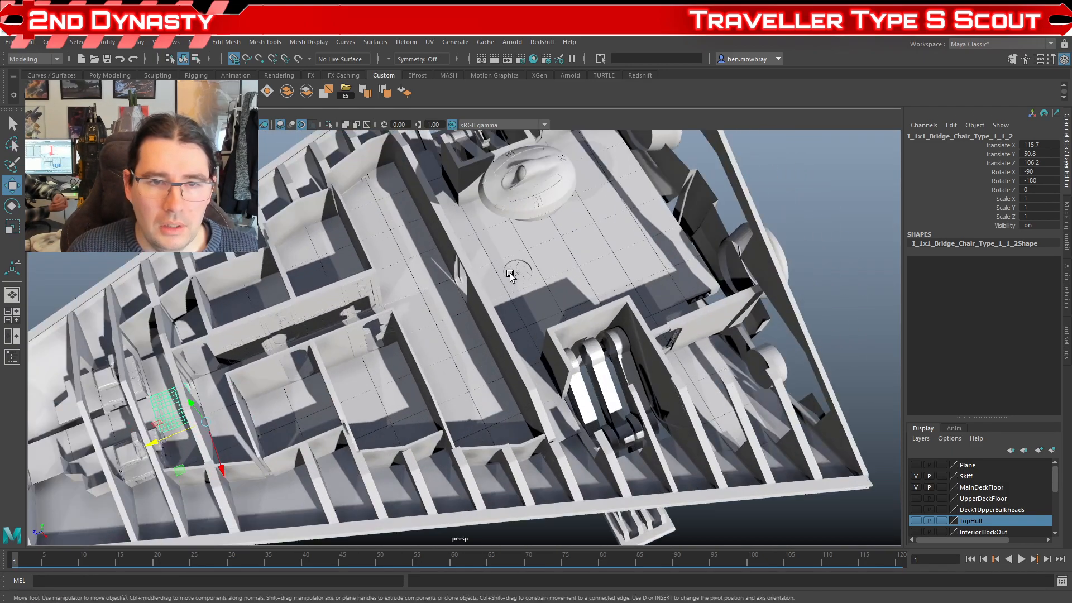
{"action": "left_click", "coordinate": [510, 273]}
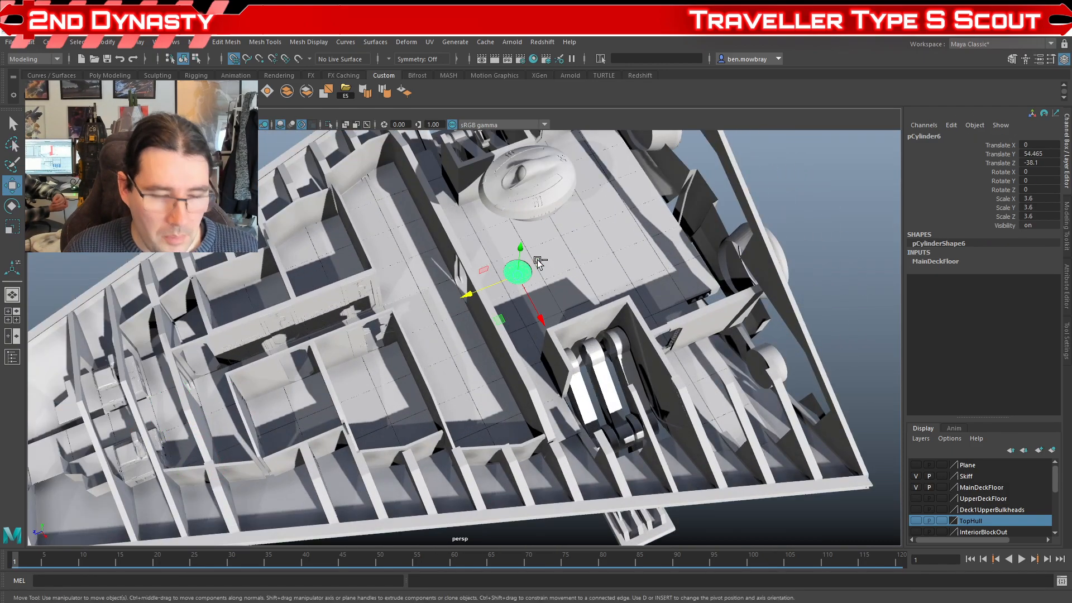
{"action": "key", "text": "ctrl+d"}
{"action": "key", "text": "e"}
{"action": "left_click_drag", "start_coordinate": [503, 274], "coordinate": [424, 284]}
Step: Move the upright iris copy to the rear cross-corridor doorway at Translate Y 81.28 and Z 0
{"action": "key", "text": "w"}
{"action": "left_click_drag", "start_coordinate": [502, 296], "coordinate": [409, 334]}
{"action": "scroll", "coordinate": [472, 360], "scroll_direction": "up", "scroll_amount": 5}
{"action": "left_click_drag", "start_coordinate": [409, 335], "coordinate": [476, 352]}
{"action": "left_click_drag", "start_coordinate": [533, 383], "coordinate": [464, 370]}
{"action": "scroll", "coordinate": [451, 367], "scroll_direction": "up", "scroll_amount": 5}
Step: Scale the iris copy uniformly to 4.914 and check its height against the floor, keeping it at Translate Y 81.28
{"action": "key", "text": "r"}
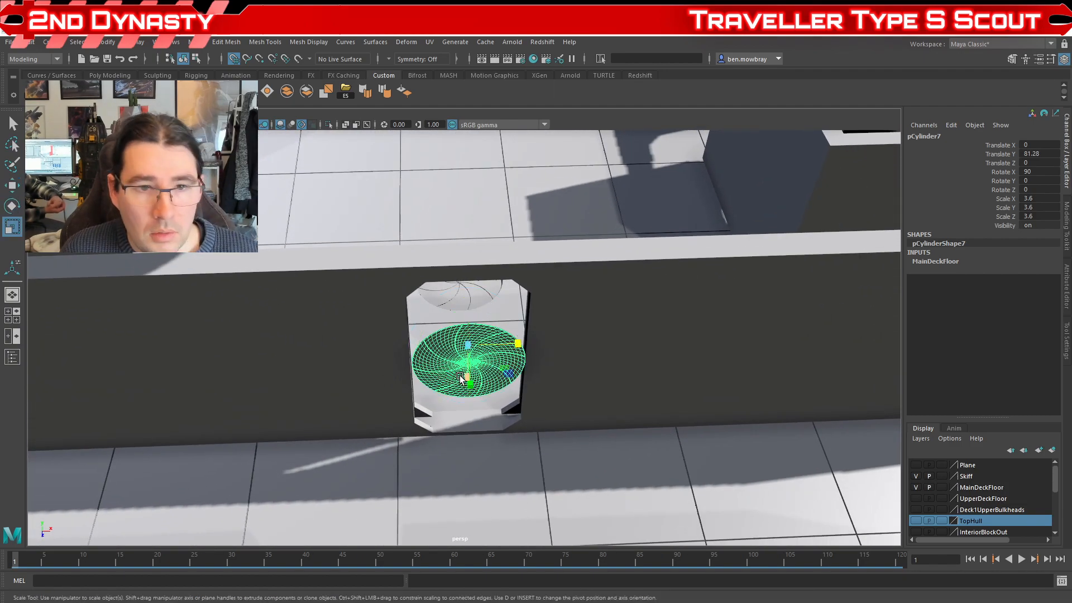
{"action": "left_click_drag", "start_coordinate": [469, 360], "coordinate": [492, 355]}
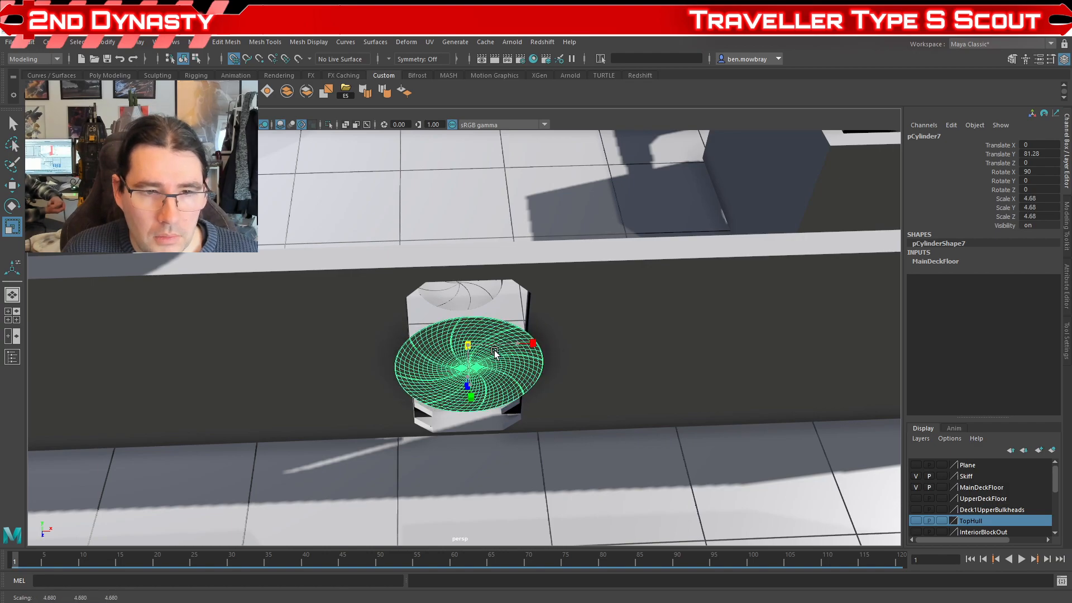
{"action": "key", "text": "w"}
{"action": "left_click_drag", "start_coordinate": [468, 321], "coordinate": [470, 426]}
{"action": "key", "text": "r"}
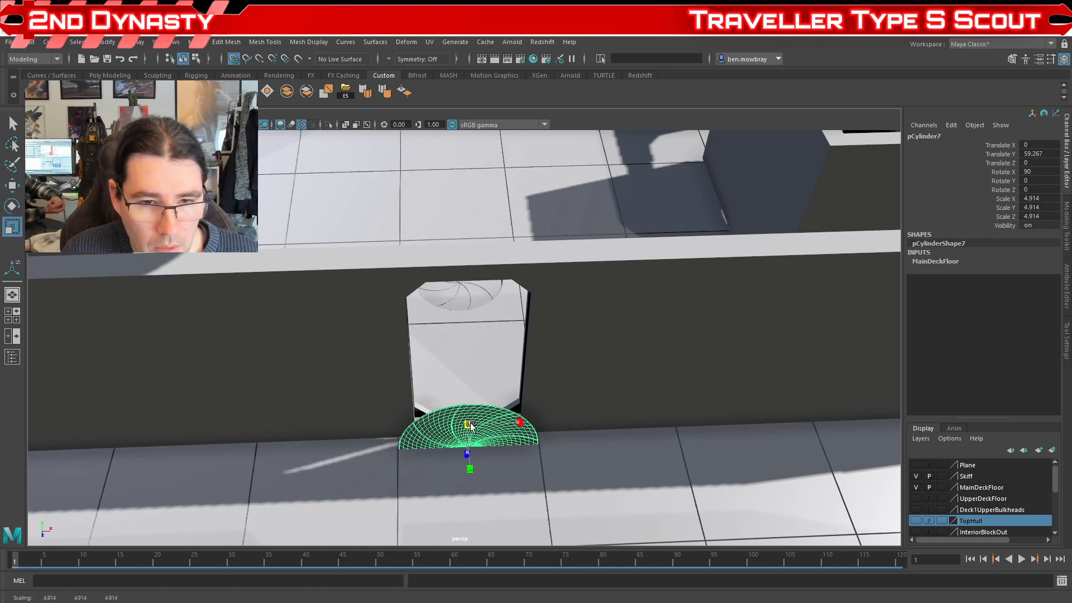
{"action": "key", "text": "w"}
{"action": "scroll", "coordinate": [470, 426], "scroll_direction": "down", "scroll_amount": 7}
{"action": "left_click_drag", "start_coordinate": [477, 400], "coordinate": [450, 419]}
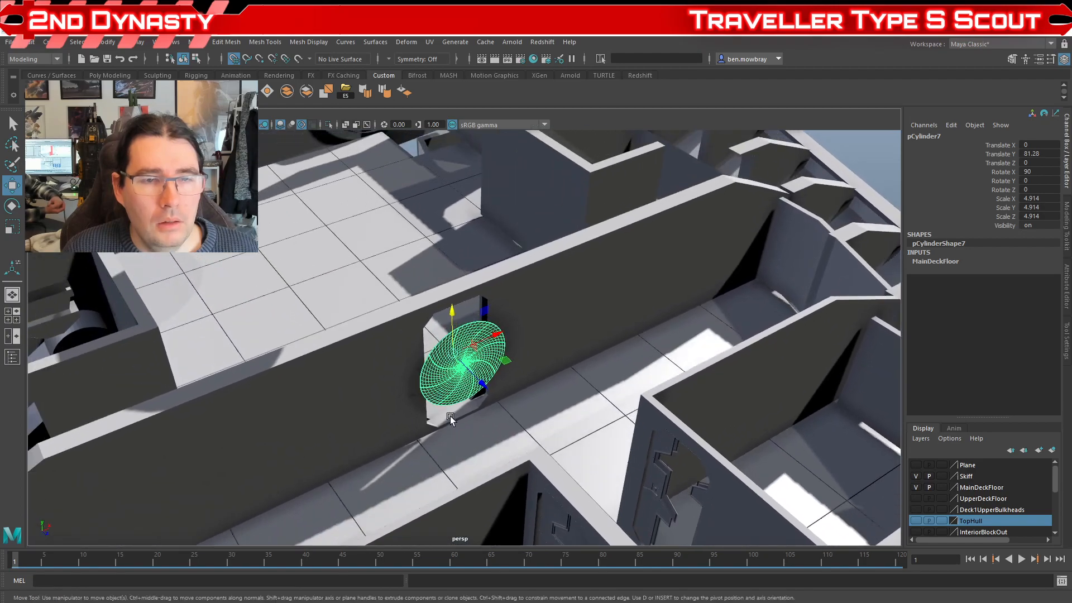
Step: Slide the iris copy back along Z towards the doorway's bulkhead
{"action": "scroll", "coordinate": [455, 415], "scroll_direction": "up", "scroll_amount": 2}
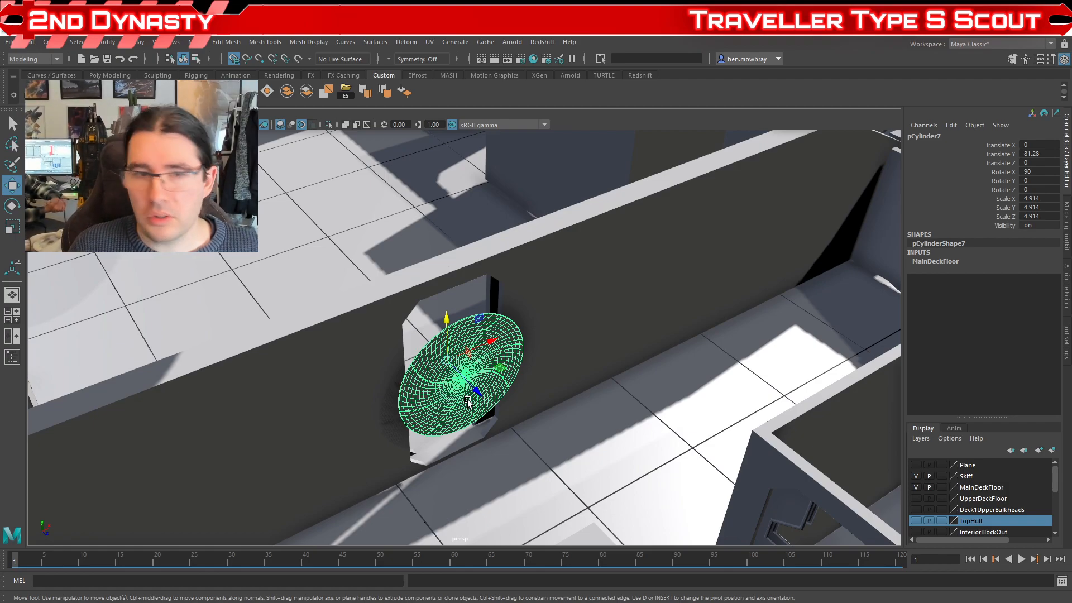
{"action": "left_click_drag", "start_coordinate": [493, 367], "coordinate": [617, 390]}
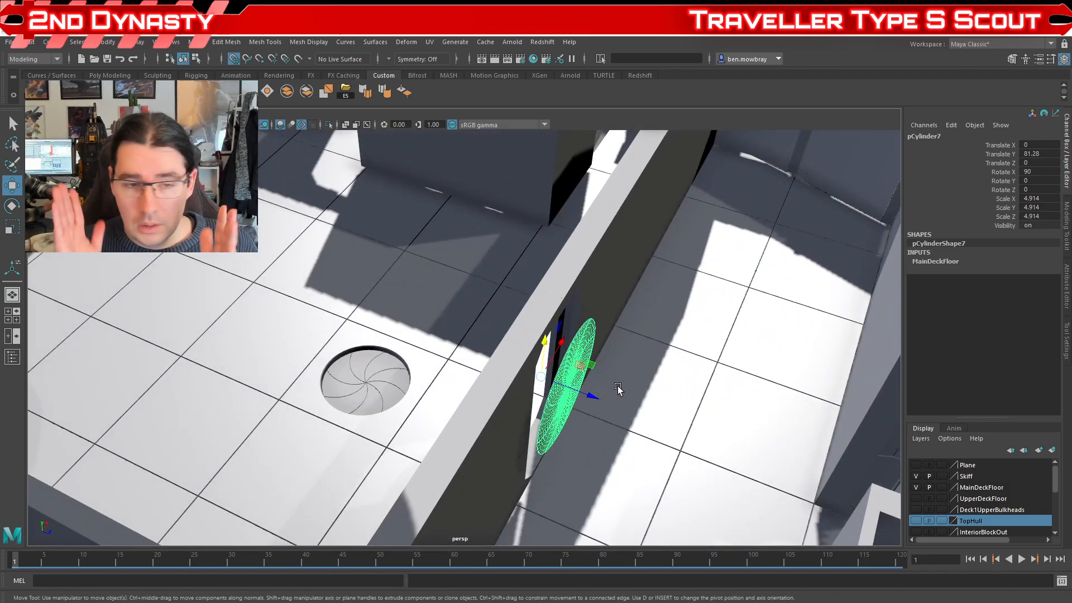
{"action": "left_click_drag", "start_coordinate": [626, 384], "coordinate": [517, 395]}
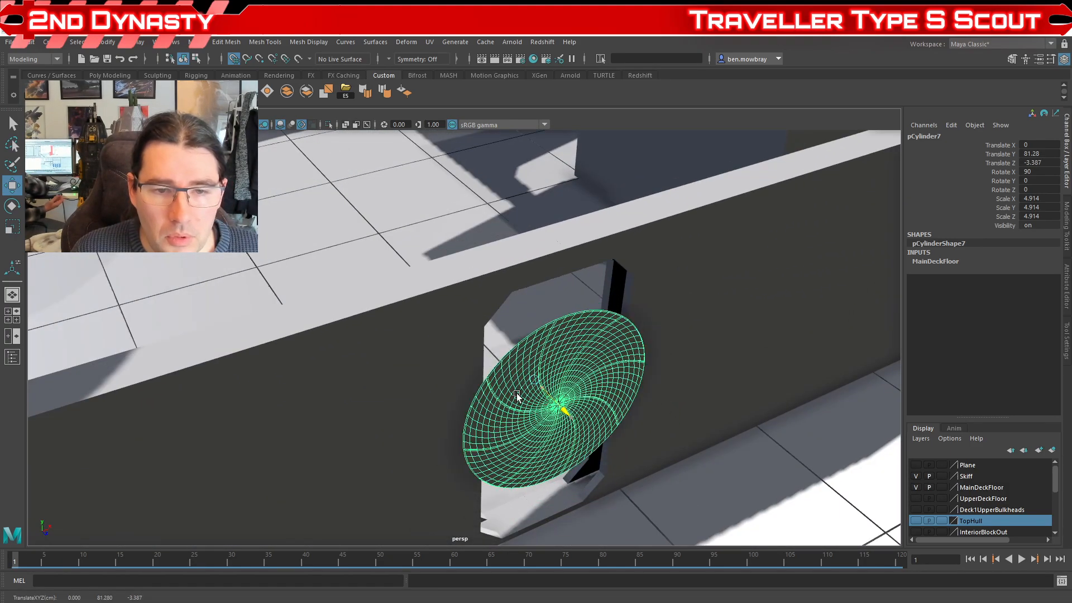
Step: Try enlarging the iris door uniformly to 7.371 with Translate Z at -4.233 so it covers the doorway
{"action": "key", "text": "r"}
{"action": "left_click_drag", "start_coordinate": [537, 378], "coordinate": [450, 412]}
{"action": "key", "text": "w"}
{"action": "scroll", "coordinate": [509, 376], "scroll_direction": "down", "scroll_amount": 5}
{"action": "scroll", "coordinate": [450, 412], "scroll_direction": "up", "scroll_amount": 3}
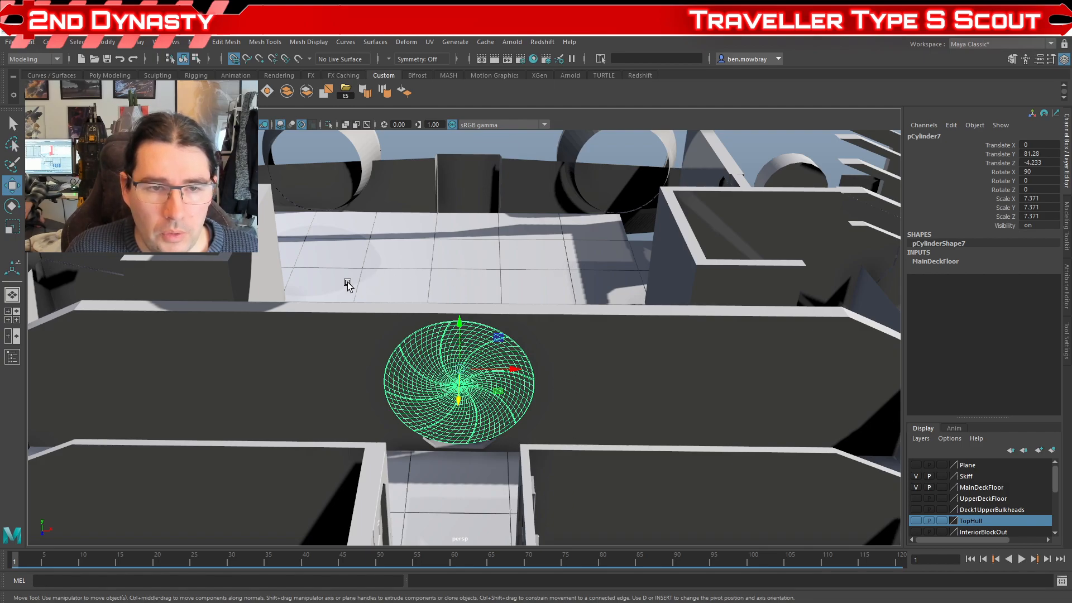
Step: Inspect the enlarged iris door against the corridor and bulkhead, and undo its last scaling and Z move
{"action": "left_click_drag", "start_coordinate": [555, 311], "coordinate": [511, 439]}
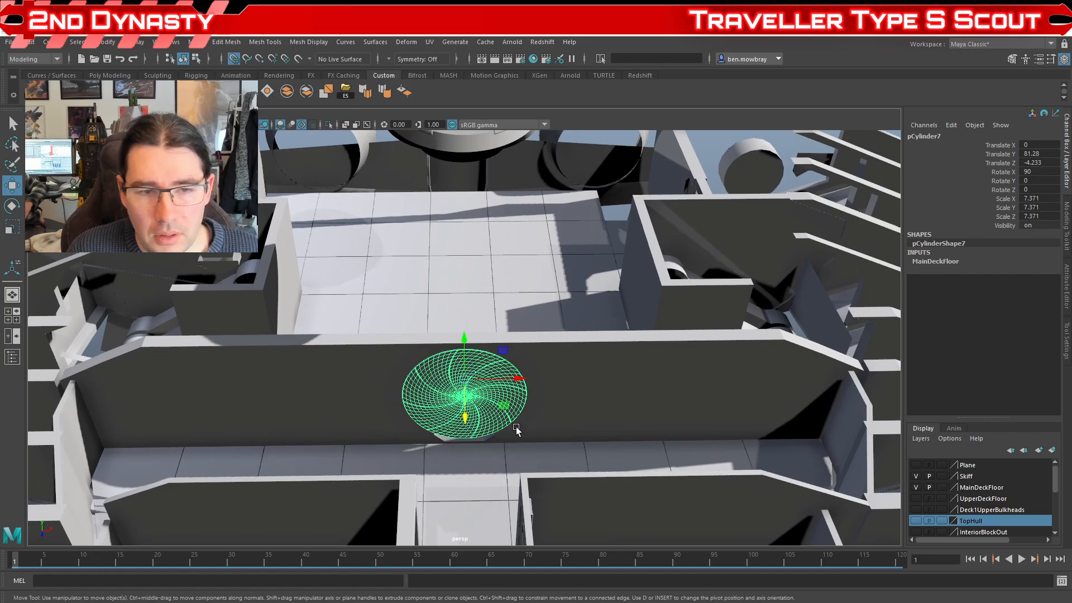
{"action": "left_click_drag", "start_coordinate": [446, 443], "coordinate": [392, 426]}
{"action": "left_click_drag", "start_coordinate": [345, 442], "coordinate": [509, 438]}
{"action": "scroll", "coordinate": [383, 457], "scroll_direction": "up", "scroll_amount": 3}
{"action": "left_click_drag", "start_coordinate": [467, 400], "coordinate": [440, 447]}
{"action": "key", "text": "ctrl+z"}
{"action": "key", "text": "ctrl+z"}
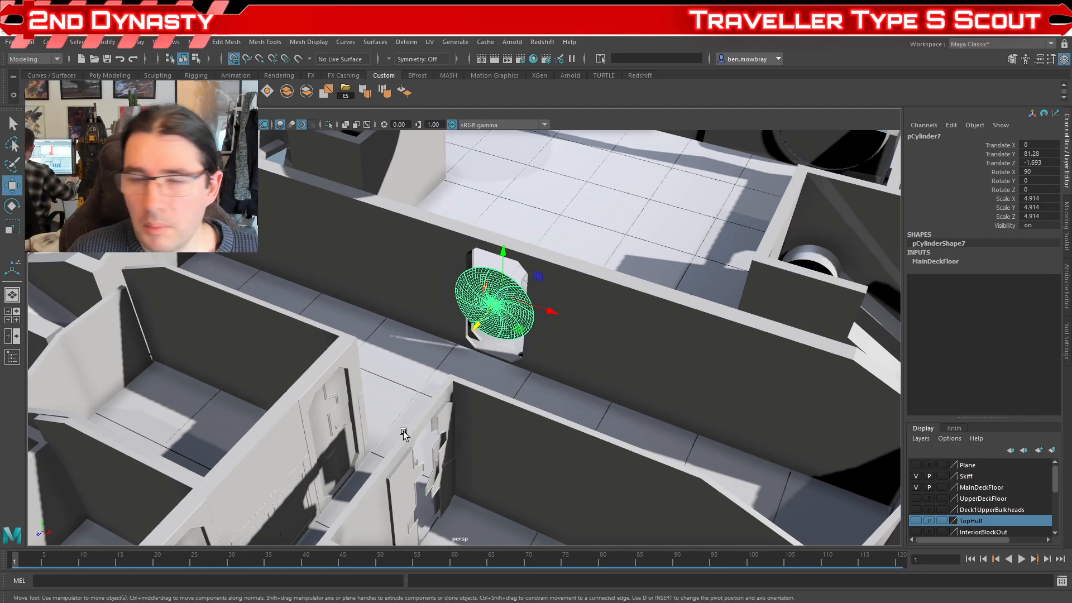
Step: Compare the upright iris door copy in the corridor doorway with the round iris hatch in the cargo floor
{"action": "mouse_move", "coordinate": [502, 366]}
{"action": "left_mouse_down"}
{"action": "mouse_move", "coordinate": [432, 383]}
{"action": "mouse_move", "coordinate": [471, 372]}
{"action": "mouse_move", "coordinate": [354, 282]}
{"action": "left_mouse_up"}
{"action": "scroll", "coordinate": [354, 282], "scroll_direction": "up", "scroll_amount": 4}
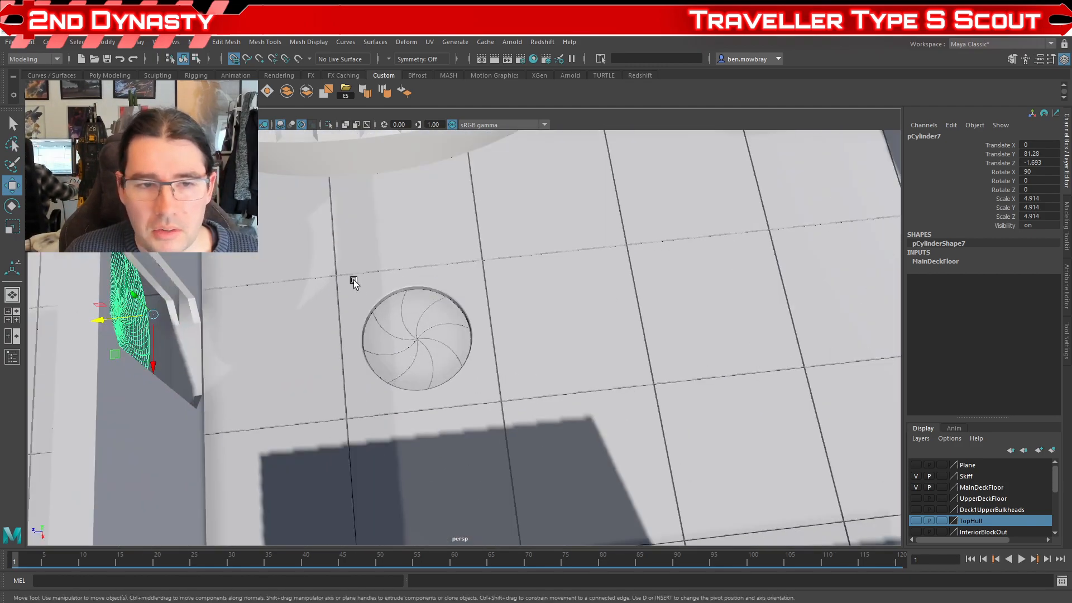
{"action": "scroll", "coordinate": [470, 334], "scroll_direction": "down", "scroll_amount": 3}
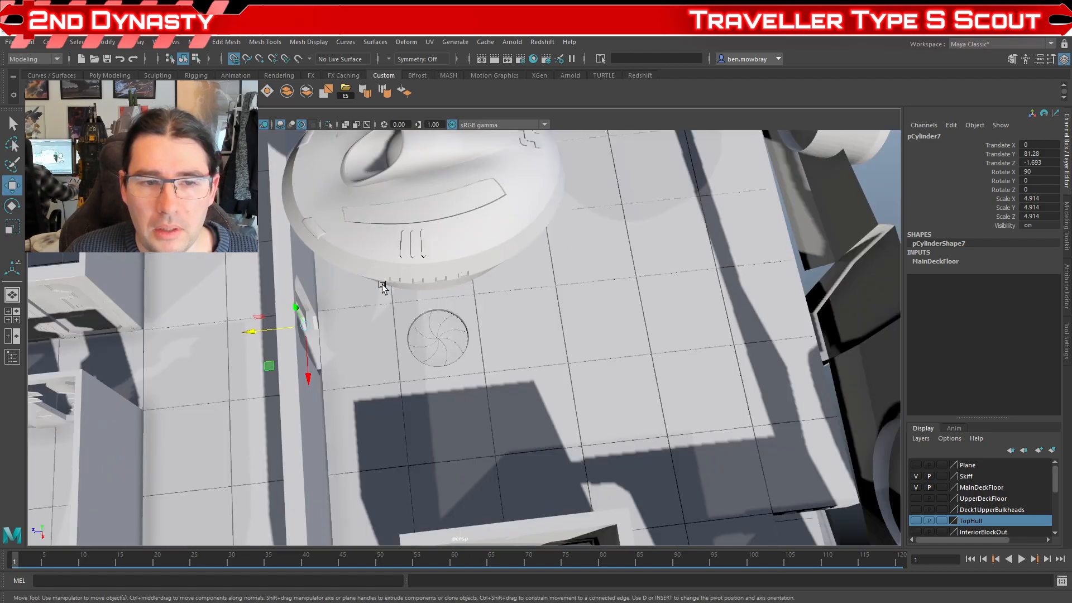
{"action": "left_click_drag", "start_coordinate": [310, 430], "coordinate": [437, 282]}
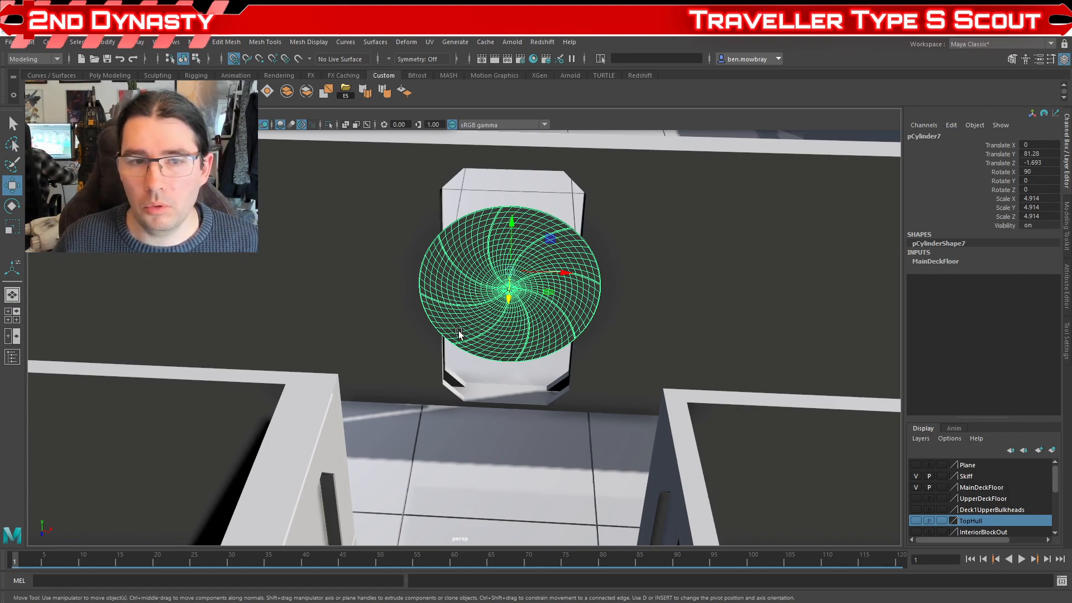
{"action": "scroll", "coordinate": [531, 285], "scroll_direction": "down", "scroll_amount": 1}
{"action": "scroll", "coordinate": [537, 314], "scroll_direction": "up", "scroll_amount": 1}
{"action": "left_click_drag", "start_coordinate": [583, 357], "coordinate": [502, 389]}
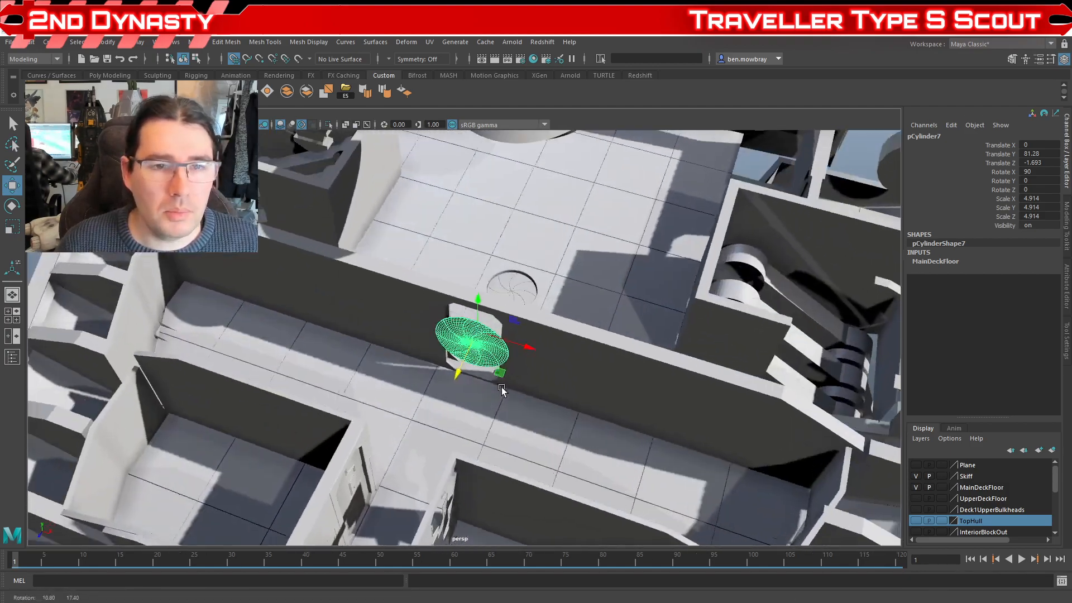
{"action": "key", "text": "f"}
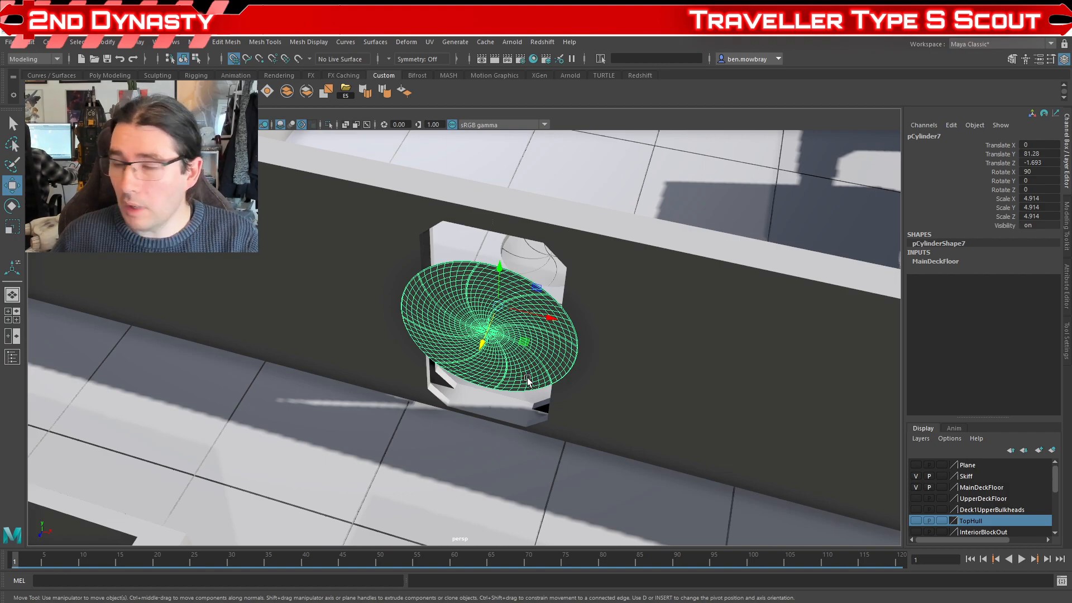
Step: Inspect the iris copy's fit in the bulkhead doorway from the cargo side, along with the neighbouring rooms' doorways
{"action": "scroll", "coordinate": [499, 345], "scroll_direction": "down", "scroll_amount": 5}
{"action": "mouse_move", "coordinate": [497, 351]}
{"action": "left_mouse_down"}
{"action": "mouse_move", "coordinate": [378, 398]}
{"action": "mouse_move", "coordinate": [599, 405]}
{"action": "mouse_move", "coordinate": [472, 379]}
{"action": "mouse_move", "coordinate": [545, 389]}
{"action": "mouse_move", "coordinate": [553, 353]}
{"action": "mouse_move", "coordinate": [610, 357]}
{"action": "mouse_move", "coordinate": [570, 367]}
{"action": "left_mouse_up"}
{"action": "scroll", "coordinate": [554, 392], "scroll_direction": "up", "scroll_amount": 5}
{"action": "scroll", "coordinate": [552, 353], "scroll_direction": "down", "scroll_amount": 6}
{"action": "scroll", "coordinate": [569, 367], "scroll_direction": "up", "scroll_amount": 6}
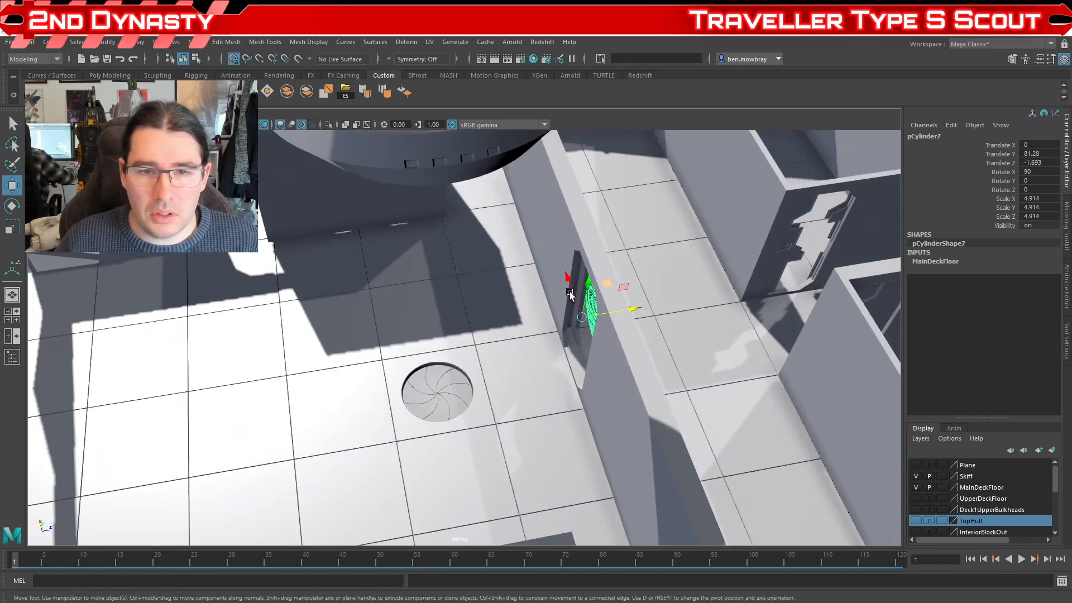
{"action": "scroll", "coordinate": [657, 329], "scroll_direction": "down", "scroll_amount": 5}
{"action": "left_click_drag", "start_coordinate": [657, 328], "coordinate": [534, 314]}
{"action": "scroll", "coordinate": [656, 316], "scroll_direction": "up", "scroll_amount": 4}
{"action": "left_click_drag", "start_coordinate": [656, 316], "coordinate": [455, 361]}
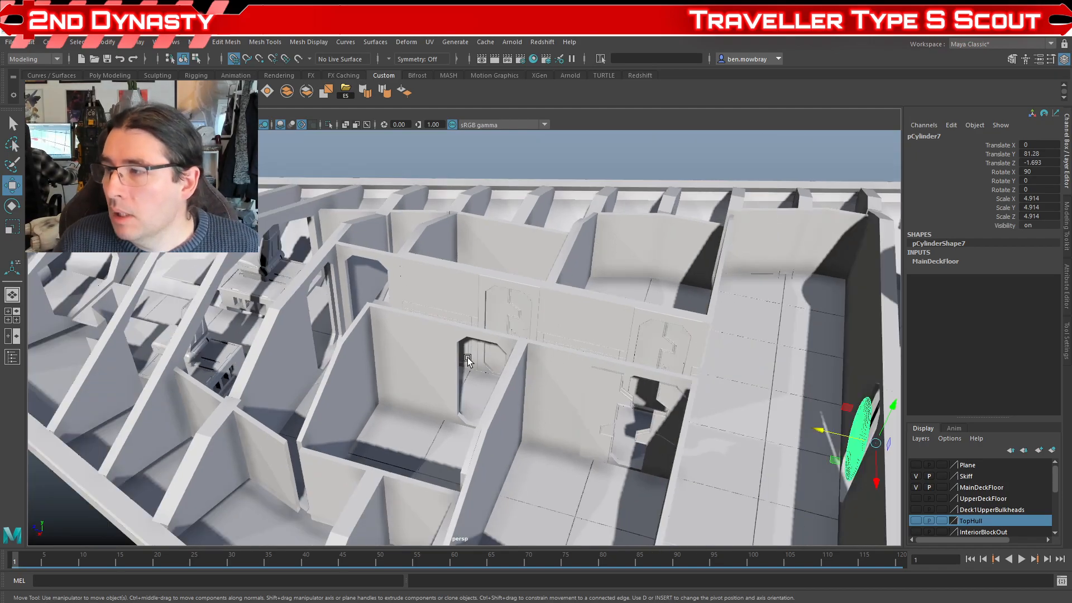
Step: Select the floor tile surrounding the round iris hatch and examine the hatch up close
{"action": "scroll", "coordinate": [467, 388], "scroll_direction": "down", "scroll_amount": 4}
{"action": "left_click_drag", "start_coordinate": [454, 392], "coordinate": [421, 387]}
{"action": "scroll", "coordinate": [455, 401], "scroll_direction": "up", "scroll_amount": 5}
{"action": "scroll", "coordinate": [424, 389], "scroll_direction": "up", "scroll_amount": 5}
{"action": "left_click", "coordinate": [581, 390]}
{"action": "left_click_drag", "start_coordinate": [551, 390], "coordinate": [532, 371]}
{"action": "scroll", "coordinate": [531, 363], "scroll_direction": "up", "scroll_amount": 3}
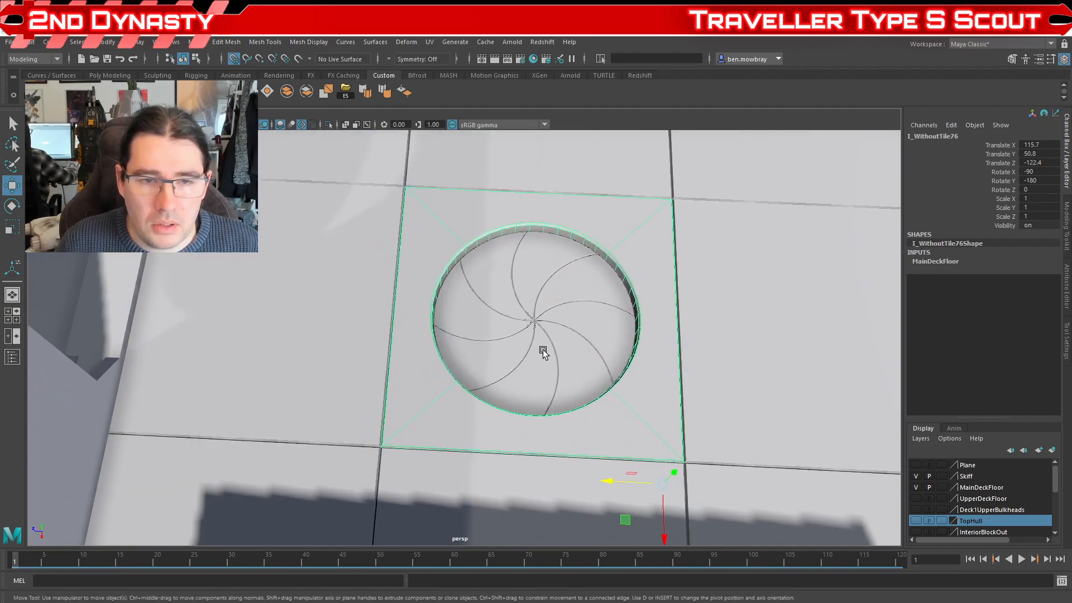
Step: Reselect the iris copy in the corridor bulkhead and view it against the doorway from the central corridor
{"action": "scroll", "coordinate": [449, 330], "scroll_direction": "down", "scroll_amount": 4}
{"action": "left_click_drag", "start_coordinate": [447, 330], "coordinate": [550, 319]}
{"action": "scroll", "coordinate": [482, 339], "scroll_direction": "down", "scroll_amount": 3}
{"action": "left_click_drag", "start_coordinate": [481, 339], "coordinate": [403, 367]}
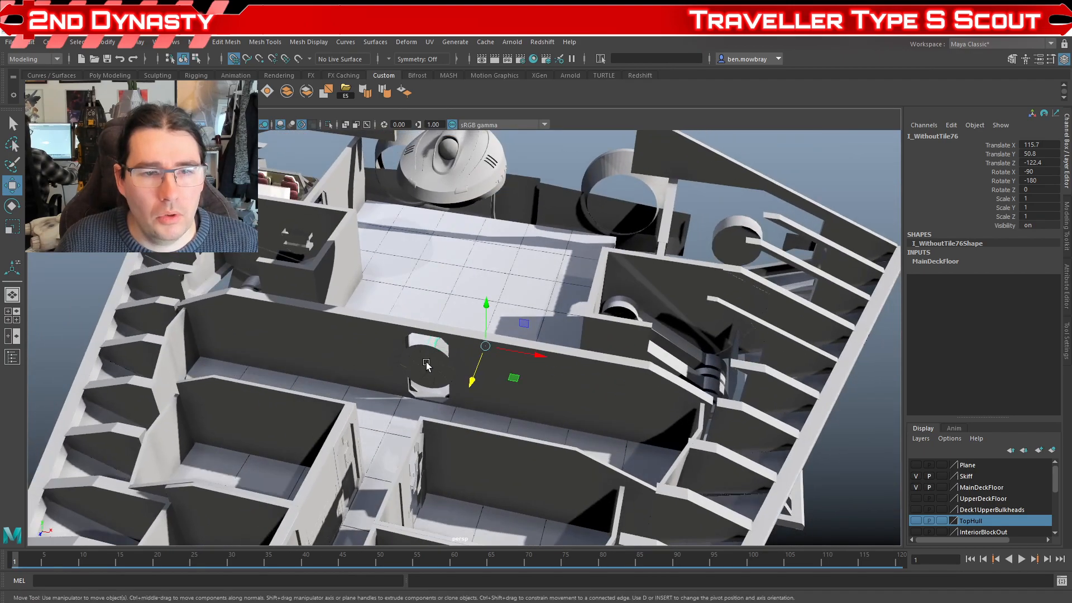
{"action": "scroll", "coordinate": [479, 378], "scroll_direction": "down", "scroll_amount": 2}
{"action": "scroll", "coordinate": [504, 360], "scroll_direction": "up", "scroll_amount": 5}
{"action": "mouse_move", "coordinate": [479, 378]}
{"action": "left_mouse_down"}
{"action": "mouse_move", "coordinate": [538, 342]}
{"action": "mouse_move", "coordinate": [491, 356]}
{"action": "mouse_move", "coordinate": [488, 337]}
{"action": "mouse_move", "coordinate": [521, 341]}
{"action": "left_mouse_up"}
{"action": "scroll", "coordinate": [491, 356], "scroll_direction": "up", "scroll_amount": 5}
{"action": "left_click", "coordinate": [519, 352]}
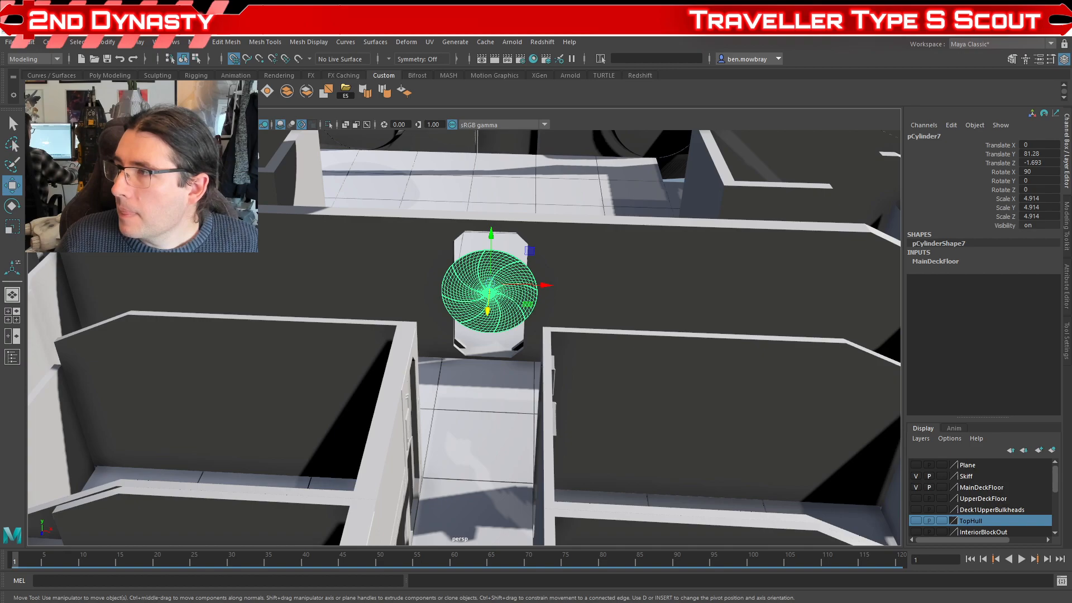
Step: Examine the stateroom walls' doors and panels along the central corridor, selecting a wall section and clearing the selection
{"action": "scroll", "coordinate": [637, 315], "scroll_direction": "down", "scroll_amount": 5}
{"action": "left_click_drag", "start_coordinate": [534, 327], "coordinate": [292, 185]}
{"action": "left_click", "coordinate": [426, 321]}
{"action": "left_click_drag", "start_coordinate": [426, 321], "coordinate": [580, 396]}
{"action": "scroll", "coordinate": [559, 346], "scroll_direction": "down", "scroll_amount": 5}
{"action": "scroll", "coordinate": [568, 321], "scroll_direction": "up", "scroll_amount": 5}
{"action": "scroll", "coordinate": [563, 369], "scroll_direction": "up", "scroll_amount": 5}
{"action": "left_click", "coordinate": [579, 396]}
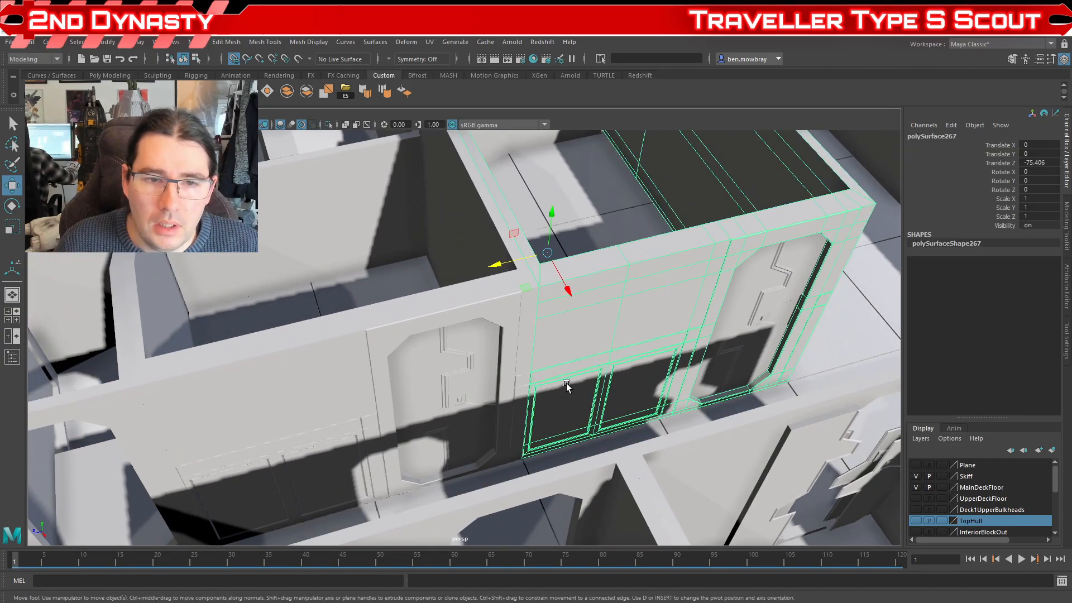
{"action": "scroll", "coordinate": [502, 335], "scroll_direction": "down", "scroll_amount": 5}
{"action": "left_click", "coordinate": [370, 274]}
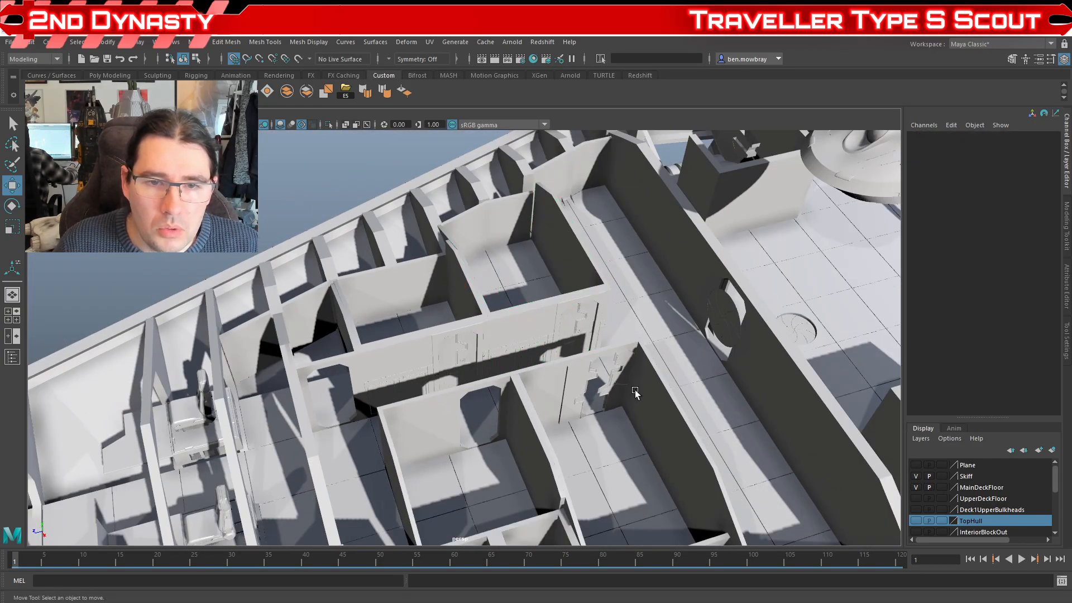
Step: Bring the detached Habitation Bunk Room into the ship by setting its Translate X to 0, and deselect it
{"action": "scroll", "coordinate": [369, 273], "scroll_direction": "down", "scroll_amount": 10}
{"action": "left_click", "coordinate": [416, 167]}
{"action": "double_click", "coordinate": [1040, 146]}
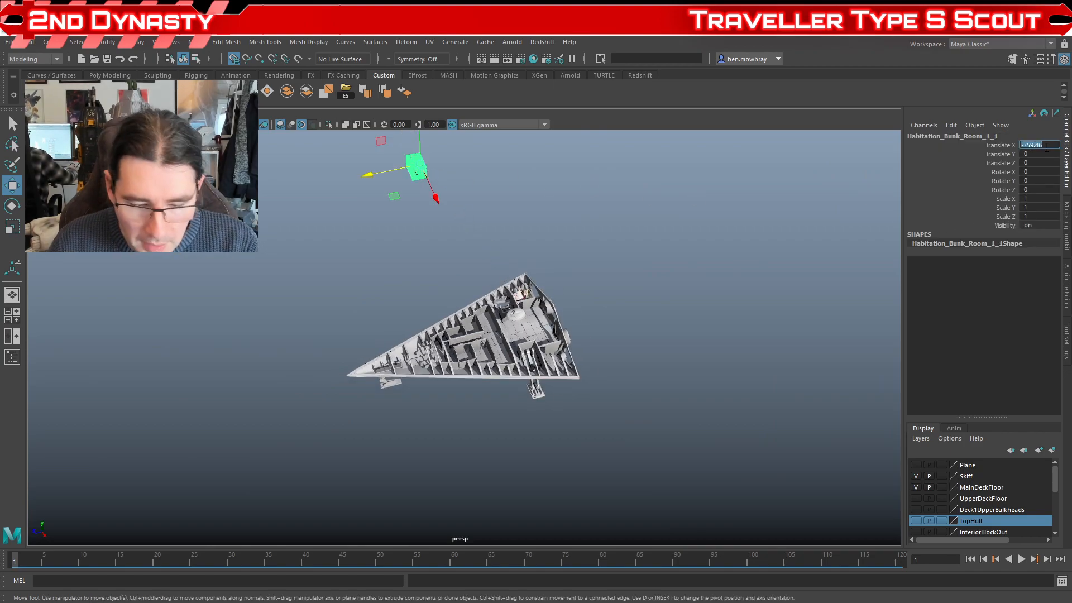
{"action": "type", "text": "0"}
{"action": "key", "text": "Return"}
{"action": "scroll", "coordinate": [772, 380], "scroll_direction": "up", "scroll_amount": 5}
{"action": "left_click", "coordinate": [772, 384]}
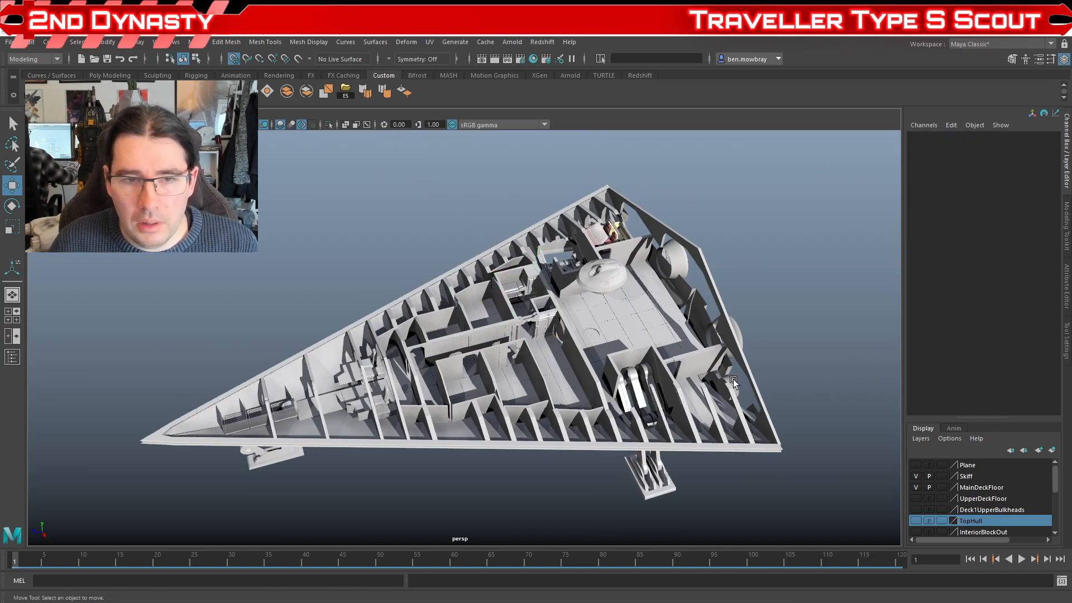
Step: Select the repositioned bunk room and inspect its fit beside the corridor and cargo bulkhead
{"action": "left_click_drag", "start_coordinate": [690, 387], "coordinate": [584, 392]}
{"action": "scroll", "coordinate": [585, 392], "scroll_direction": "up", "scroll_amount": 6}
{"action": "scroll", "coordinate": [500, 385], "scroll_direction": "up", "scroll_amount": 4}
{"action": "mouse_move", "coordinate": [501, 386]}
{"action": "left_mouse_down"}
{"action": "mouse_move", "coordinate": [555, 402]}
{"action": "mouse_move", "coordinate": [504, 400]}
{"action": "mouse_move", "coordinate": [554, 377]}
{"action": "mouse_move", "coordinate": [615, 377]}
{"action": "mouse_move", "coordinate": [521, 380]}
{"action": "left_mouse_up"}
{"action": "scroll", "coordinate": [540, 393], "scroll_direction": "up", "scroll_amount": 2}
{"action": "scroll", "coordinate": [540, 394], "scroll_direction": "up", "scroll_amount": 4}
{"action": "scroll", "coordinate": [533, 240], "scroll_direction": "down", "scroll_amount": 4}
{"action": "scroll", "coordinate": [662, 370], "scroll_direction": "up", "scroll_amount": 3}
{"action": "left_click_drag", "start_coordinate": [653, 369], "coordinate": [539, 359]}
{"action": "left_click", "coordinate": [534, 269]}
{"action": "scroll", "coordinate": [502, 280], "scroll_direction": "down", "scroll_amount": 8}
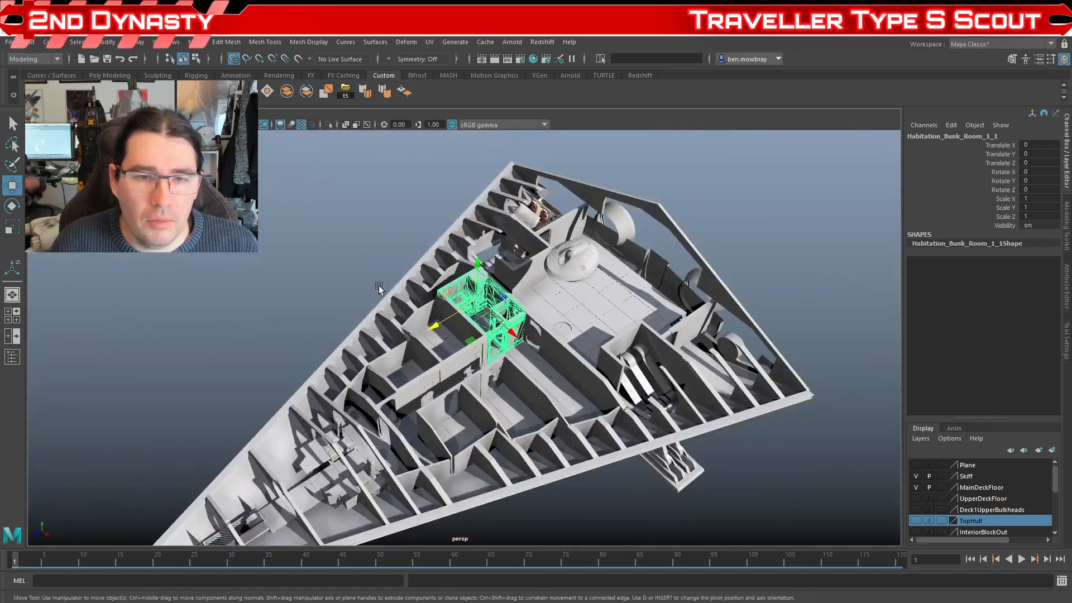
Step: Clear the selection and review the staterooms' layout towards the bridge
{"action": "left_click", "coordinate": [380, 289]}
{"action": "scroll", "coordinate": [545, 344], "scroll_direction": "up", "scroll_amount": 4}
{"action": "left_click_drag", "start_coordinate": [548, 347], "coordinate": [600, 346]}
{"action": "scroll", "coordinate": [545, 363], "scroll_direction": "down", "scroll_amount": 3}
{"action": "scroll", "coordinate": [586, 335], "scroll_direction": "down", "scroll_amount": 3}
{"action": "mouse_move", "coordinate": [582, 309]}
{"action": "left_mouse_down"}
{"action": "mouse_move", "coordinate": [570, 285]}
{"action": "mouse_move", "coordinate": [491, 304]}
{"action": "mouse_move", "coordinate": [566, 300]}
{"action": "left_mouse_up"}
{"action": "scroll", "coordinate": [570, 285], "scroll_direction": "up", "scroll_amount": 3}
Step: Switch to the Photos app and study the deck reference's Side View and Deck C plan
{"action": "key", "text": "alt+Tab"}
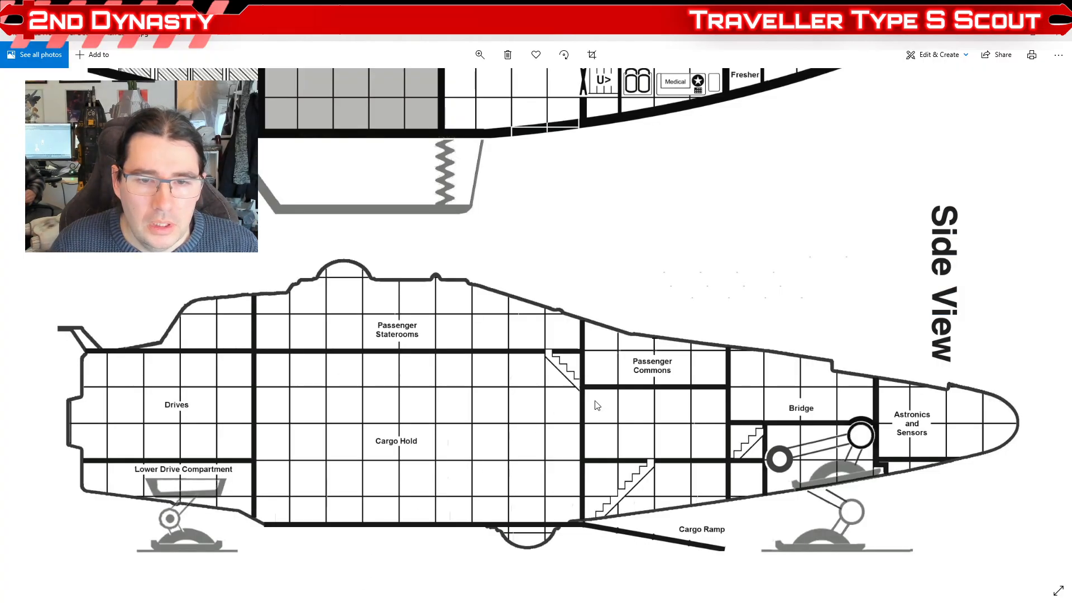
{"action": "mouse_move", "coordinate": [641, 257]}
{"action": "left_mouse_down"}
{"action": "mouse_move", "coordinate": [606, 341]}
{"action": "mouse_move", "coordinate": [575, 488]}
{"action": "left_mouse_up"}
{"action": "left_click_drag", "start_coordinate": [651, 340], "coordinate": [619, 432]}
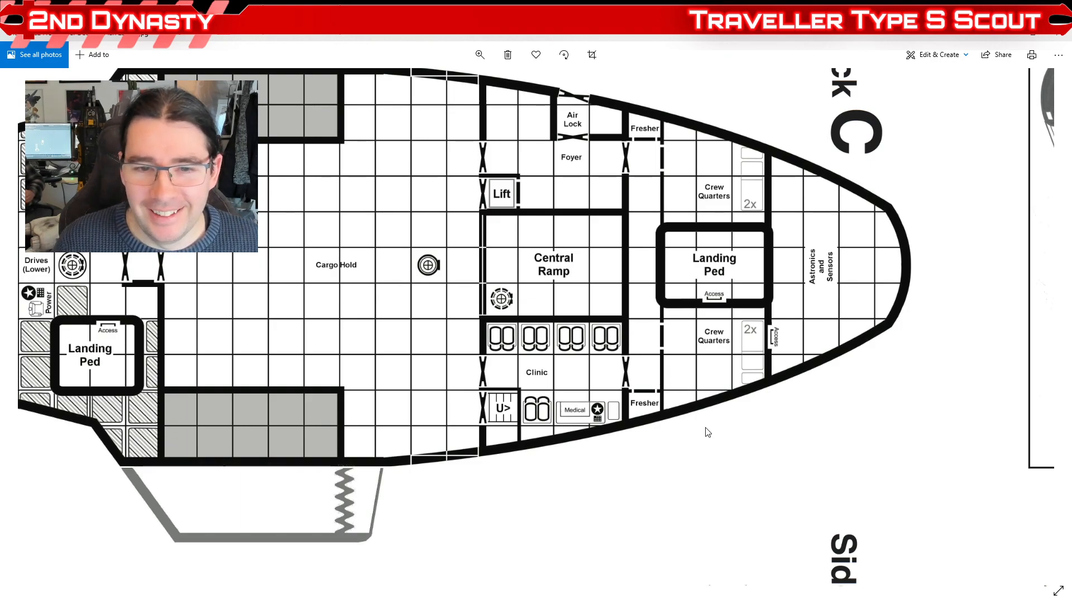
{"action": "scroll", "coordinate": [694, 434], "scroll_direction": "down", "scroll_amount": 1}
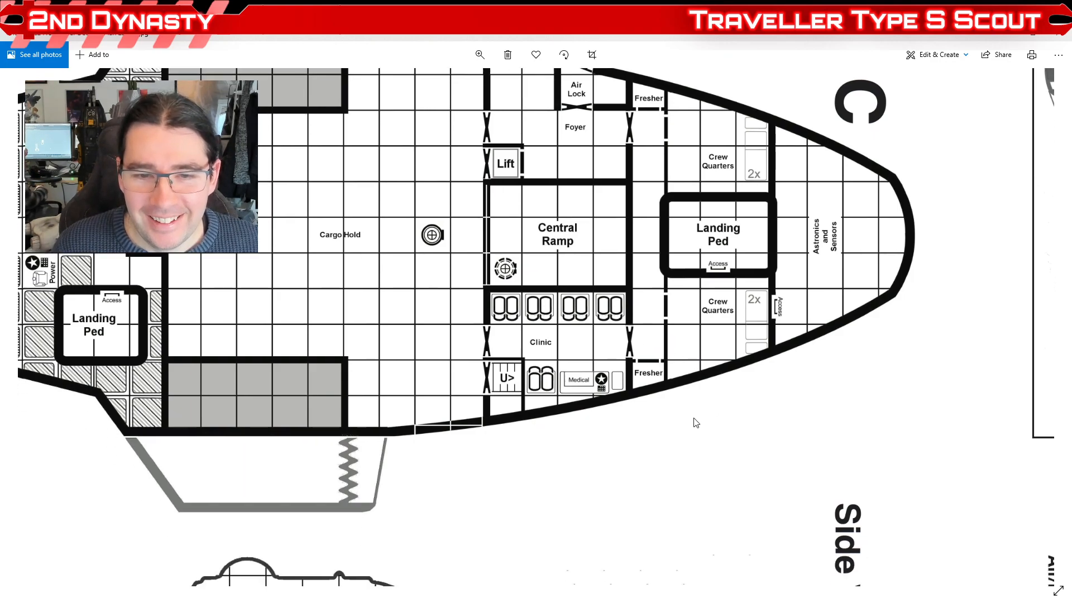
{"action": "scroll", "coordinate": [673, 402], "scroll_direction": "up", "scroll_amount": 1}
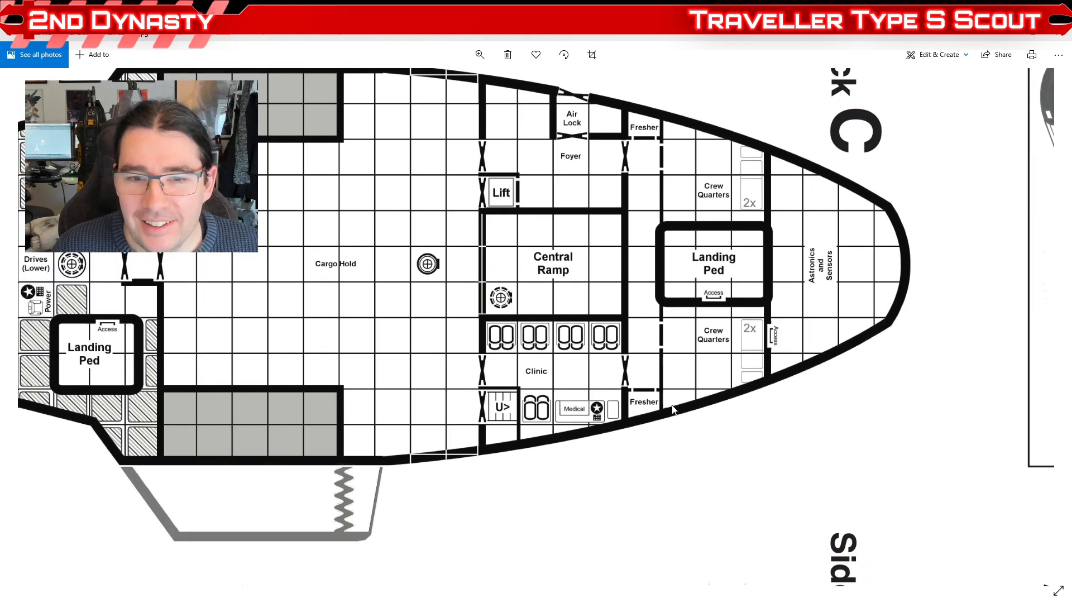
{"action": "scroll", "coordinate": [684, 412], "scroll_direction": "down", "scroll_amount": 1}
{"action": "left_click_drag", "start_coordinate": [684, 412], "coordinate": [766, 492]}
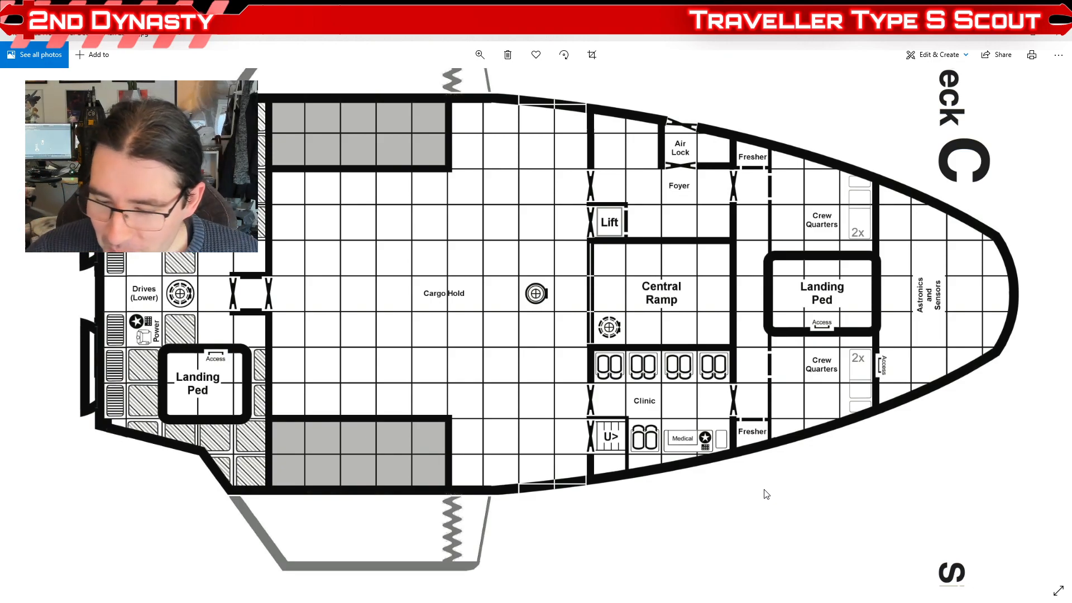
{"action": "left_click_drag", "start_coordinate": [637, 483], "coordinate": [655, 400]}
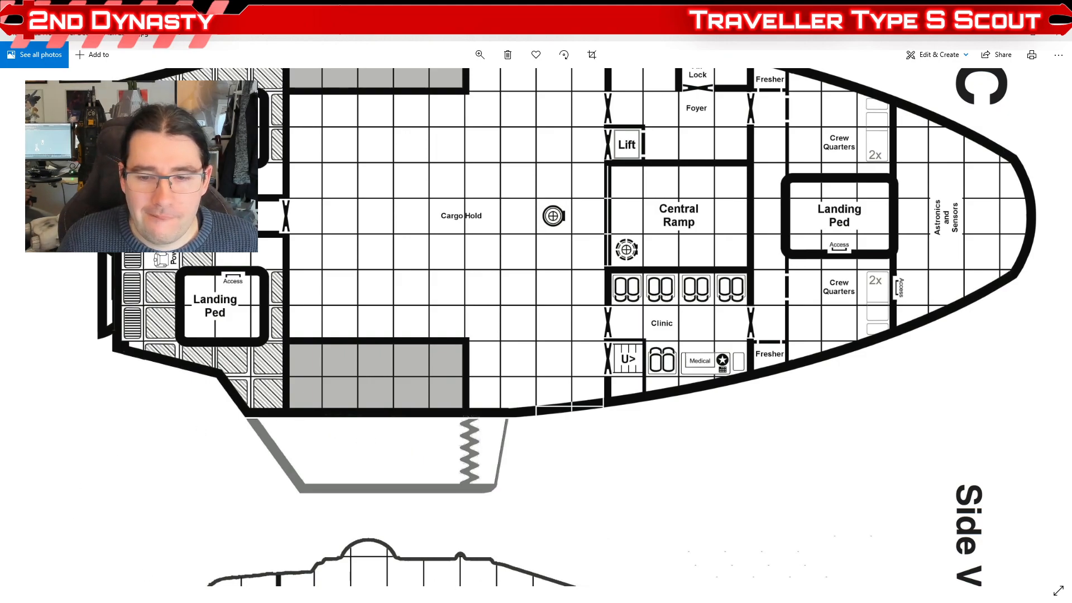
Step: Switch back to Maya and select the iris hatch in the cargo floor to inspect it within its surroundings
{"action": "left_click", "coordinate": [776, 568]}
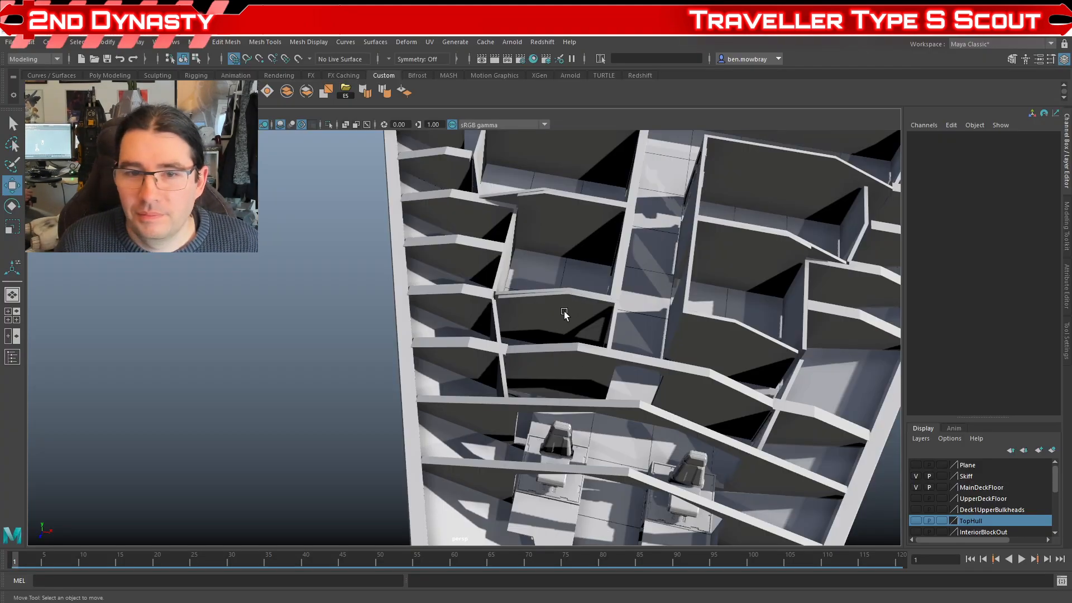
{"action": "scroll", "coordinate": [564, 309], "scroll_direction": "down", "scroll_amount": 5}
{"action": "mouse_move", "coordinate": [585, 367]}
{"action": "left_mouse_down"}
{"action": "mouse_move", "coordinate": [447, 367]}
{"action": "mouse_move", "coordinate": [452, 396]}
{"action": "mouse_move", "coordinate": [476, 391]}
{"action": "left_mouse_up"}
{"action": "scroll", "coordinate": [447, 367], "scroll_direction": "up", "scroll_amount": 6}
{"action": "left_click_drag", "start_coordinate": [517, 284], "coordinate": [492, 371]}
{"action": "scroll", "coordinate": [493, 372], "scroll_direction": "up", "scroll_amount": 5}
{"action": "left_click", "coordinate": [545, 311]}
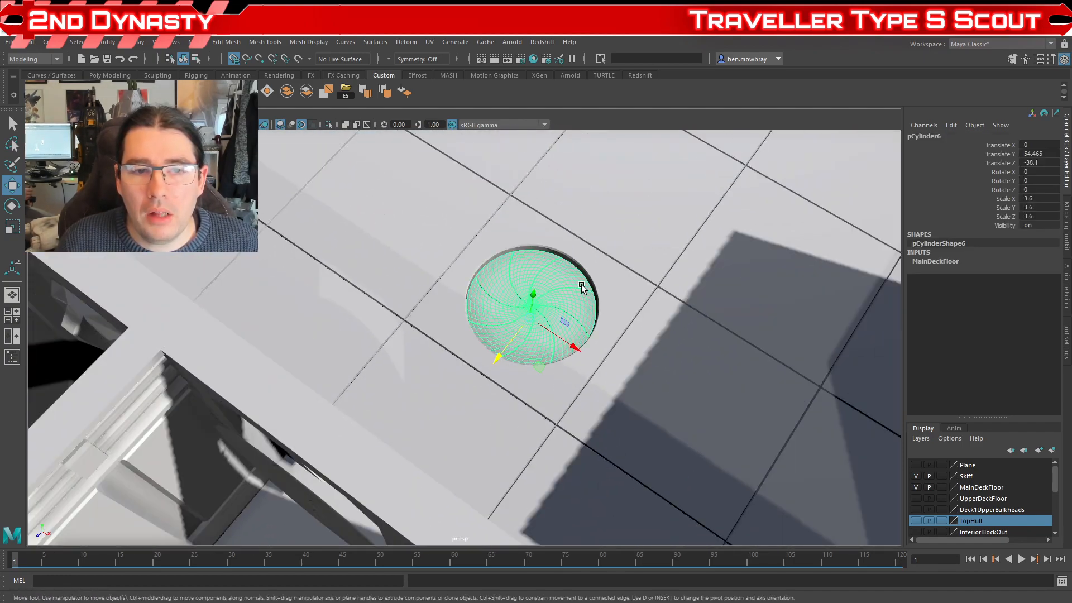
{"action": "scroll", "coordinate": [642, 271], "scroll_direction": "down", "scroll_amount": 5}
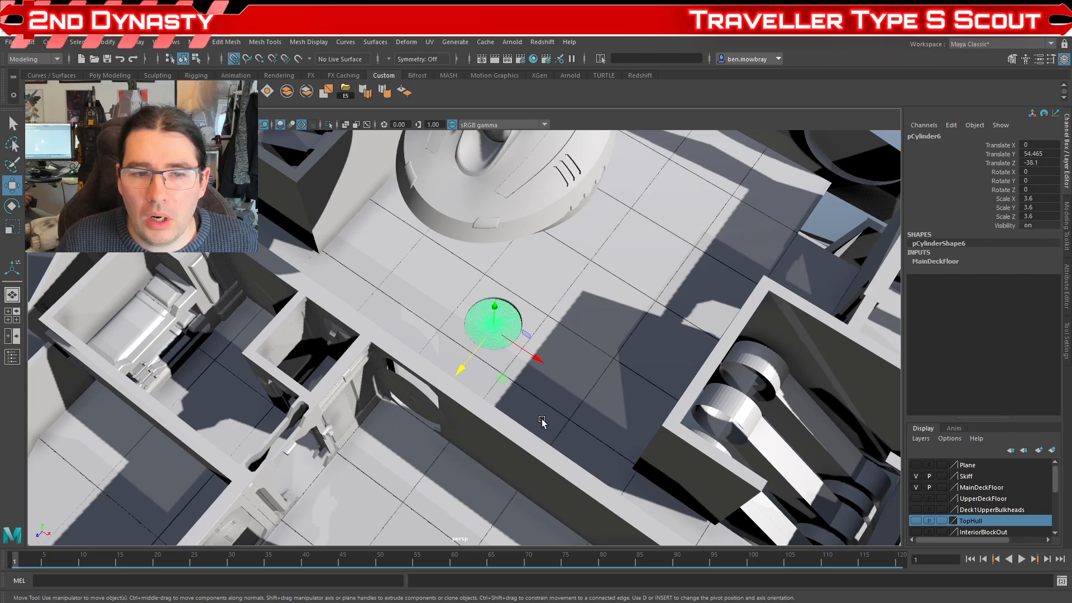
Step: Inspect the ship's overall interior, hull ribs and underside with the landing gear
{"action": "left_click_drag", "start_coordinate": [506, 448], "coordinate": [561, 437]}
{"action": "scroll", "coordinate": [561, 437], "scroll_direction": "down", "scroll_amount": 6}
{"action": "mouse_move", "coordinate": [479, 424]}
{"action": "left_mouse_down"}
{"action": "mouse_move", "coordinate": [407, 414]}
{"action": "mouse_move", "coordinate": [454, 415]}
{"action": "mouse_move", "coordinate": [501, 438]}
{"action": "mouse_move", "coordinate": [472, 412]}
{"action": "mouse_move", "coordinate": [484, 411]}
{"action": "left_mouse_up"}
{"action": "scroll", "coordinate": [502, 438], "scroll_direction": "up", "scroll_amount": 4}
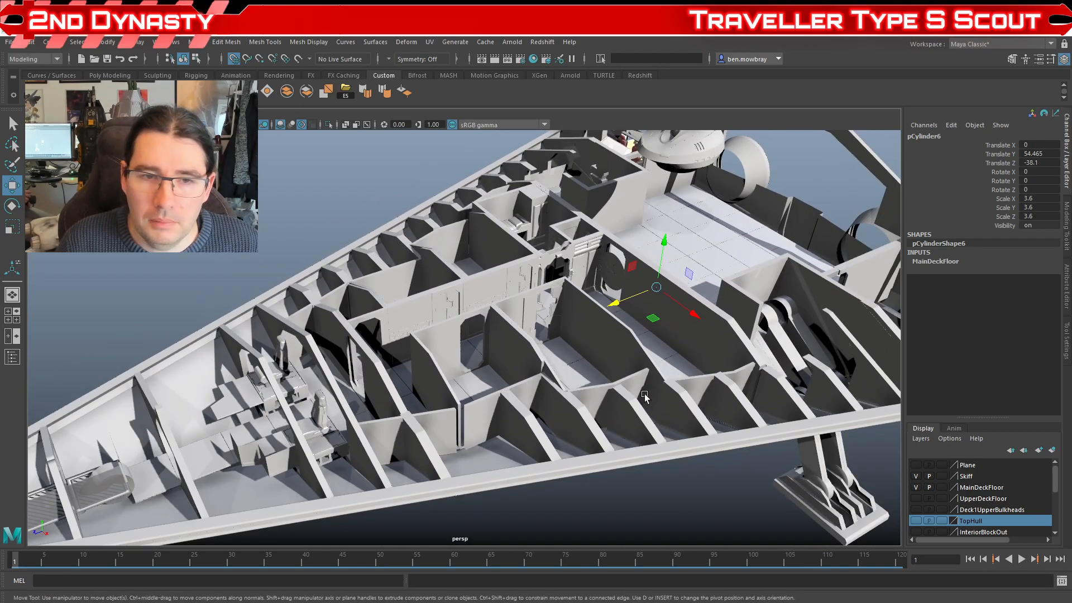
{"action": "left_click_drag", "start_coordinate": [531, 346], "coordinate": [658, 257]}
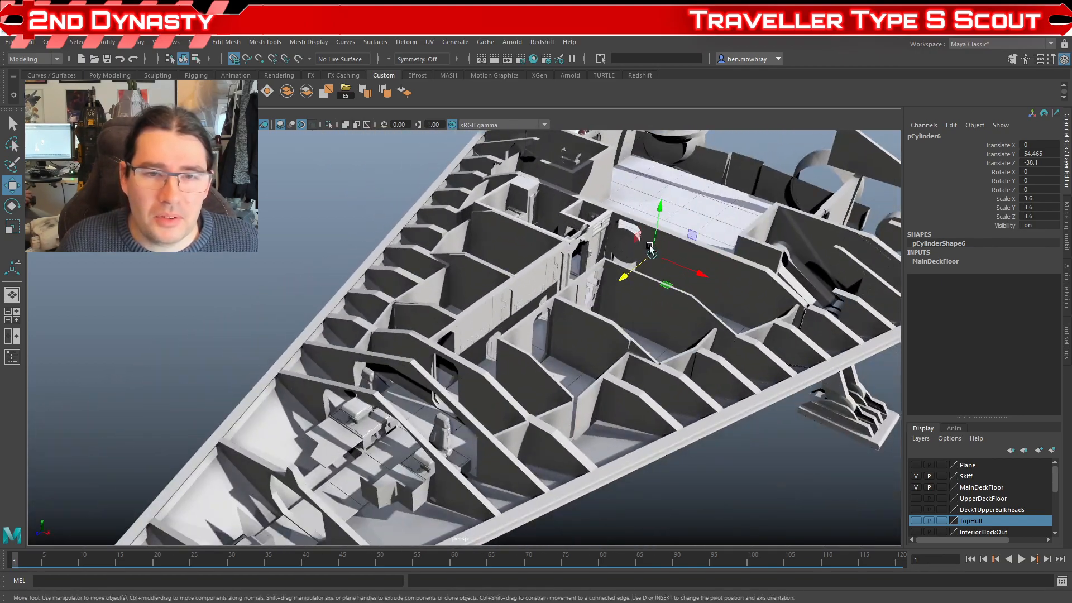
{"action": "left_click_drag", "start_coordinate": [588, 258], "coordinate": [701, 389]}
{"action": "scroll", "coordinate": [633, 339], "scroll_direction": "down", "scroll_amount": 4}
{"action": "scroll", "coordinate": [593, 423], "scroll_direction": "up", "scroll_amount": 4}
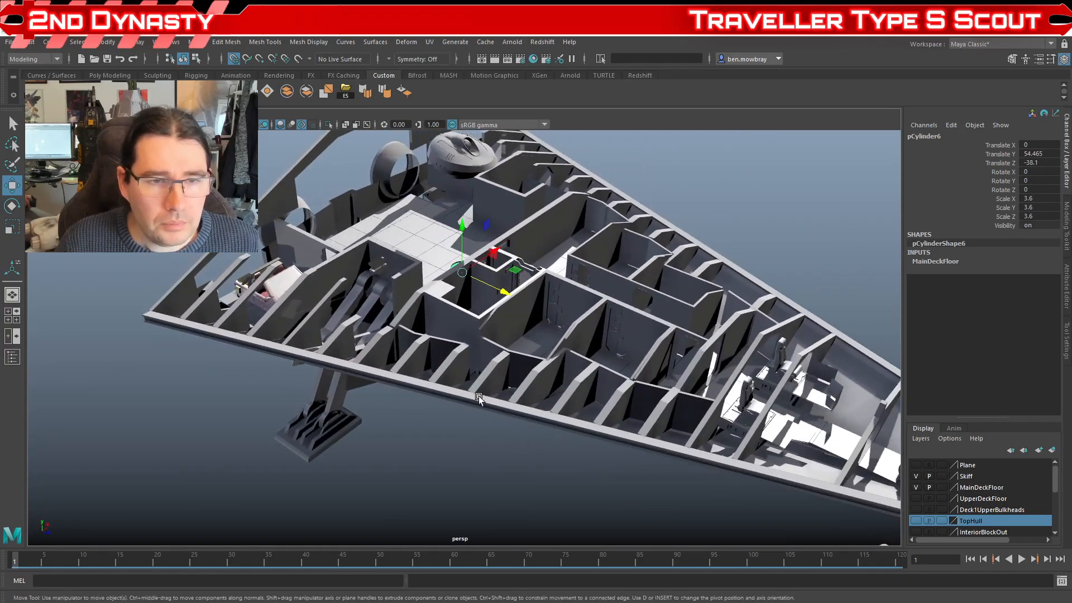
{"action": "left_click_drag", "start_coordinate": [481, 404], "coordinate": [516, 385]}
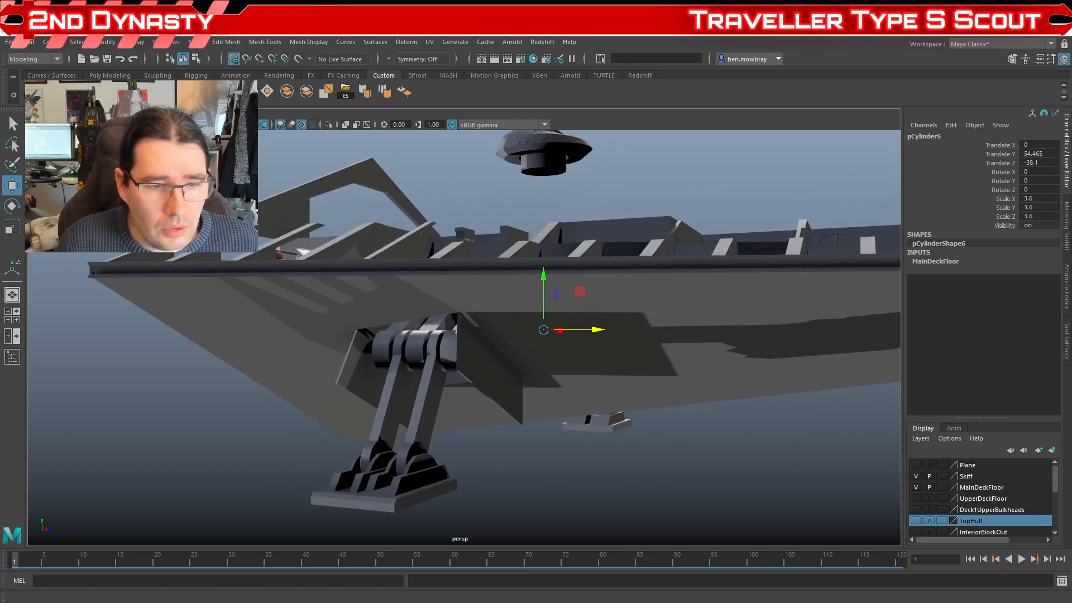
Step: Switch to File Explorer and open 12 Scout Courier Detailed Pla.jpeg from the Reference folder
{"action": "key", "text": "alt+Tab"}
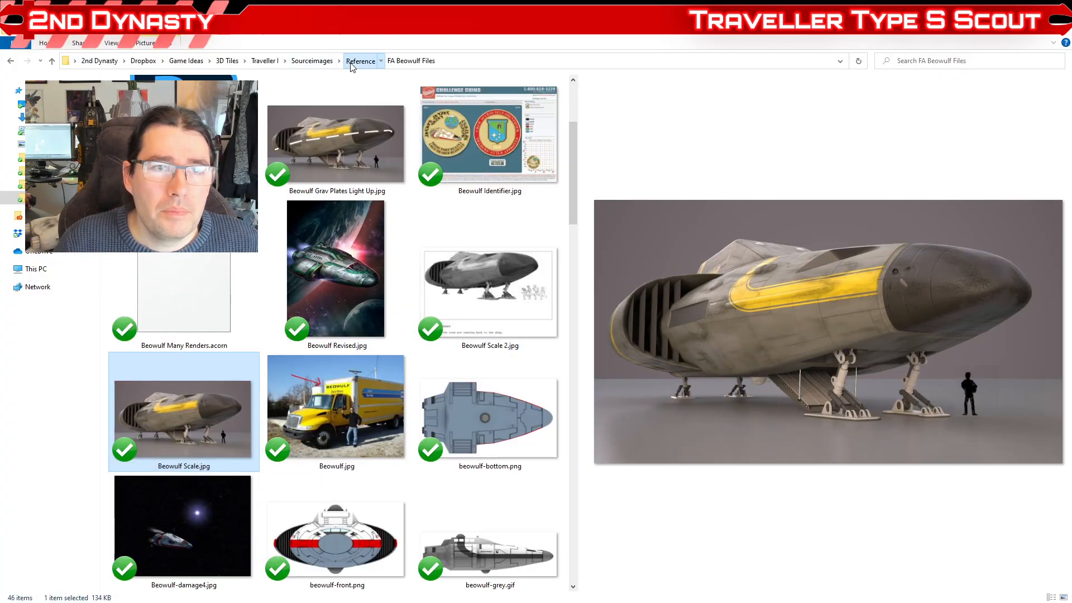
{"action": "left_click", "coordinate": [353, 64]}
{"action": "scroll", "coordinate": [407, 363], "scroll_direction": "down", "scroll_amount": 15}
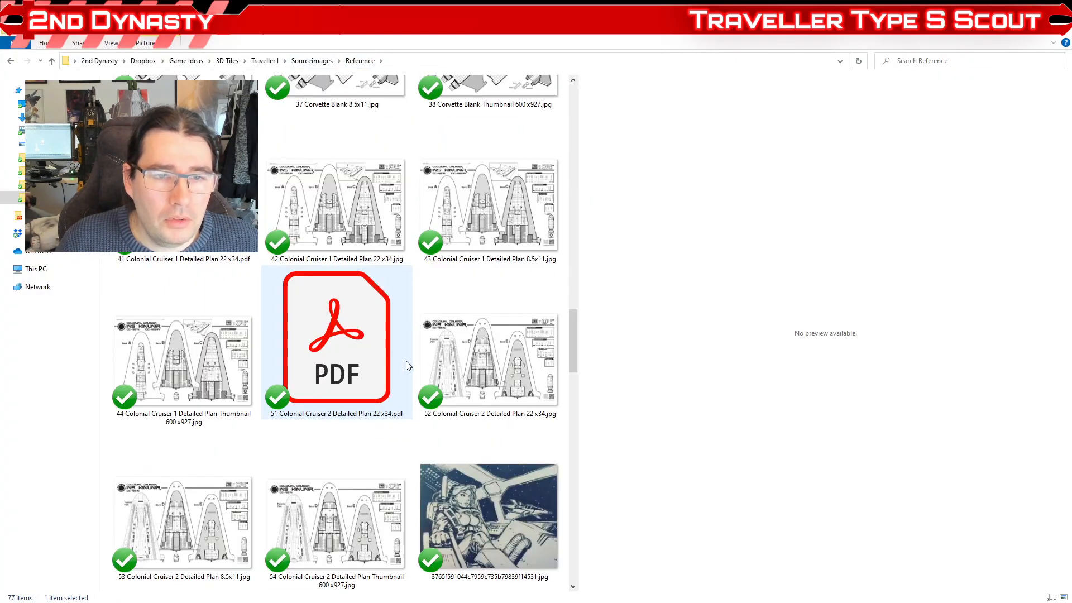
{"action": "scroll", "coordinate": [409, 355], "scroll_direction": "up", "scroll_amount": 10}
{"action": "left_click", "coordinate": [499, 340]}
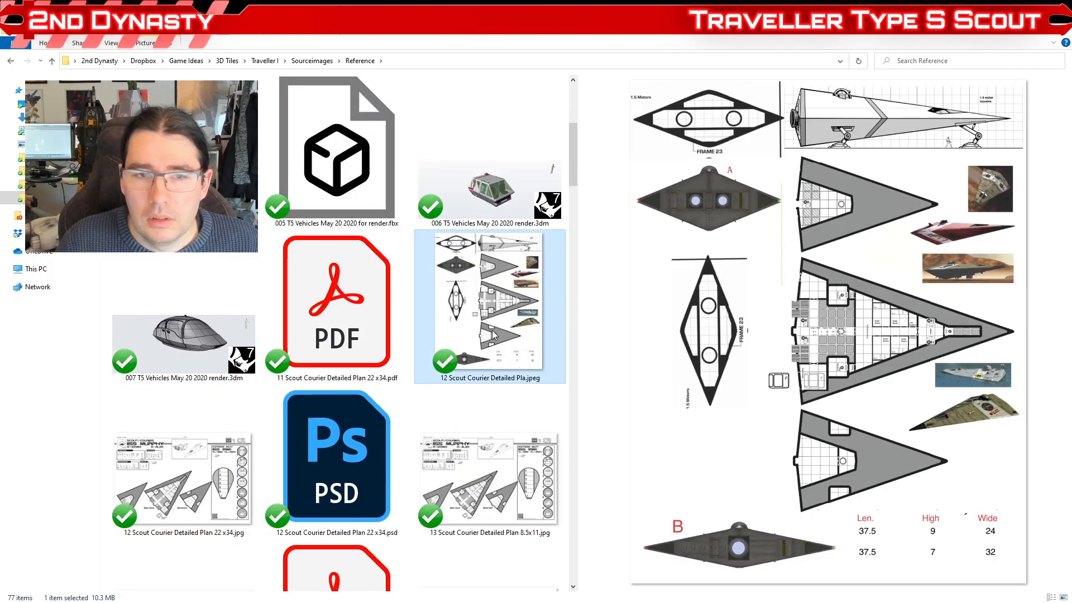
{"action": "double_click", "coordinate": [540, 282]}
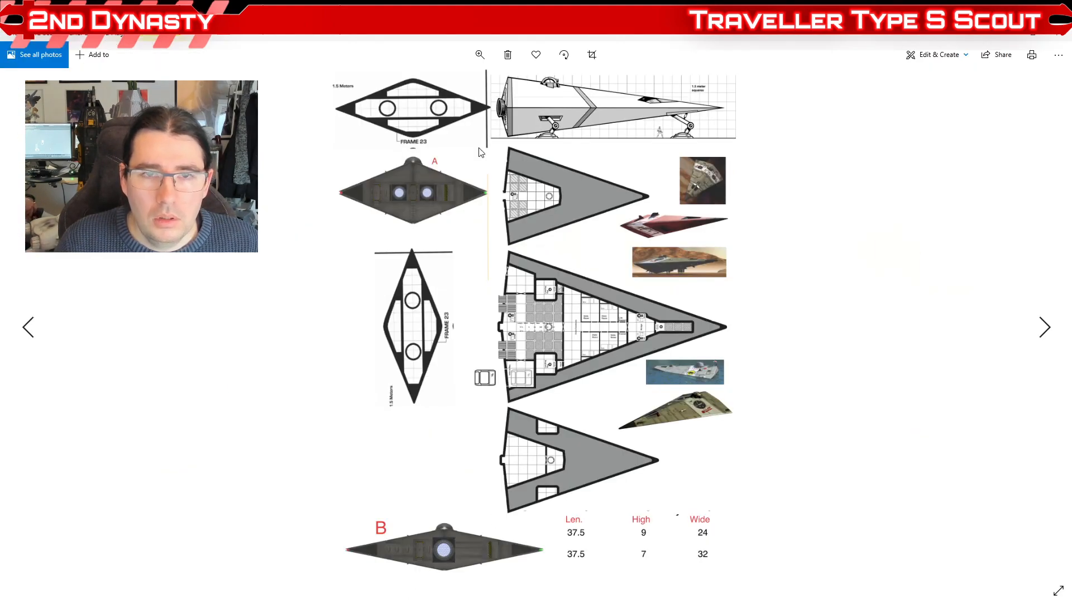
Step: Magnify the Scout Courier plan and examine its side profile with the landing gear and 1.5 meter squares
{"action": "left_click", "coordinate": [479, 54]}
{"action": "left_click_drag", "start_coordinate": [429, 83], "coordinate": [443, 84]}
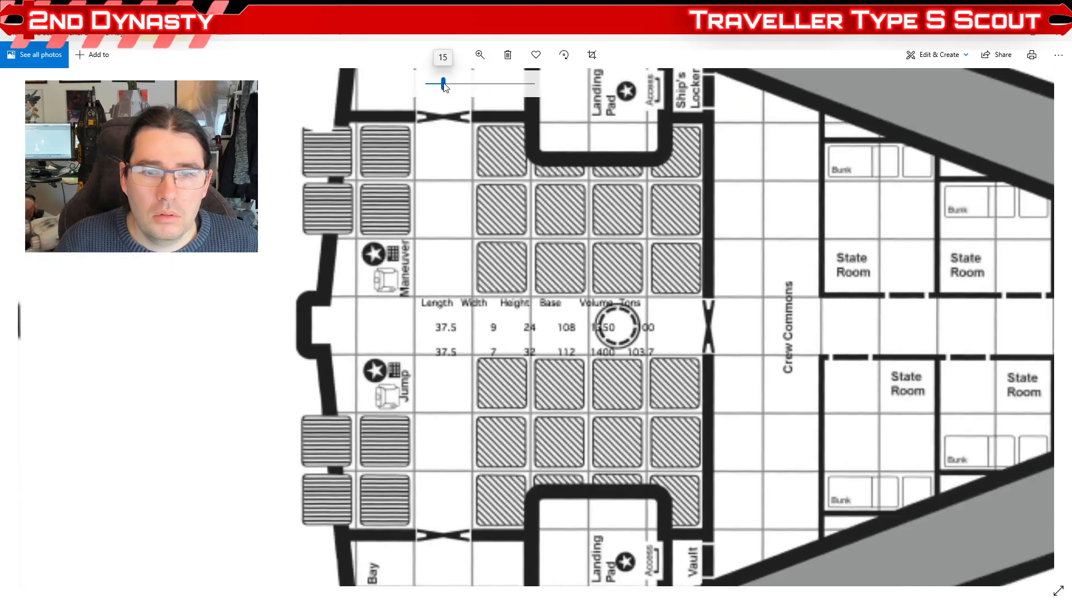
{"action": "left_click_drag", "start_coordinate": [486, 174], "coordinate": [450, 587]}
{"action": "left_click_drag", "start_coordinate": [534, 247], "coordinate": [330, 600]}
{"action": "left_click_drag", "start_coordinate": [503, 235], "coordinate": [442, 490]}
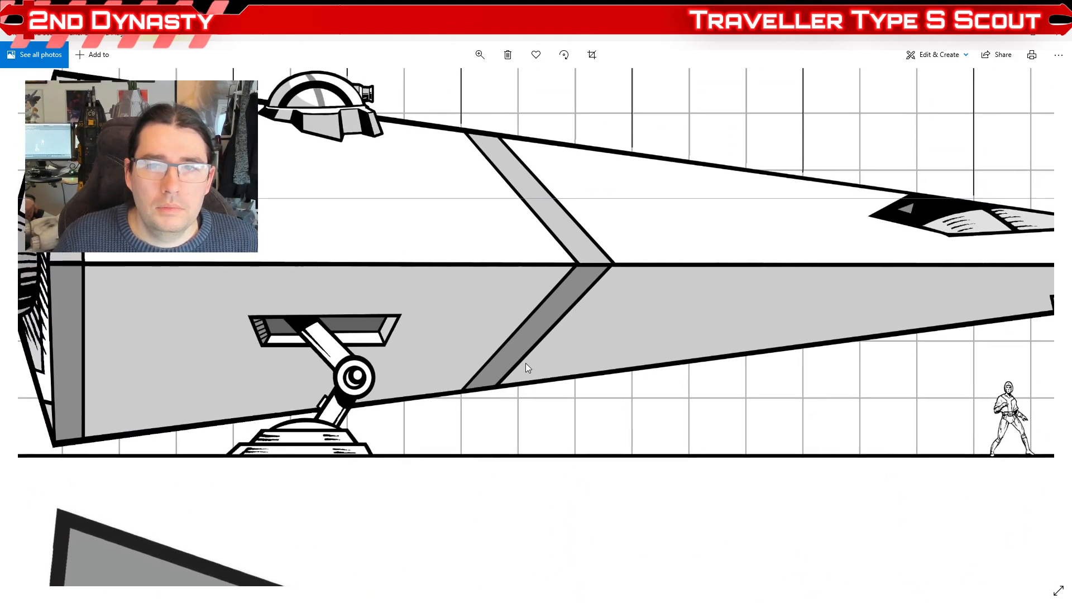
{"action": "left_click", "coordinate": [487, 58]}
{"action": "left_click_drag", "start_coordinate": [443, 83], "coordinate": [438, 88]}
{"action": "left_click_drag", "start_coordinate": [540, 233], "coordinate": [464, 291]}
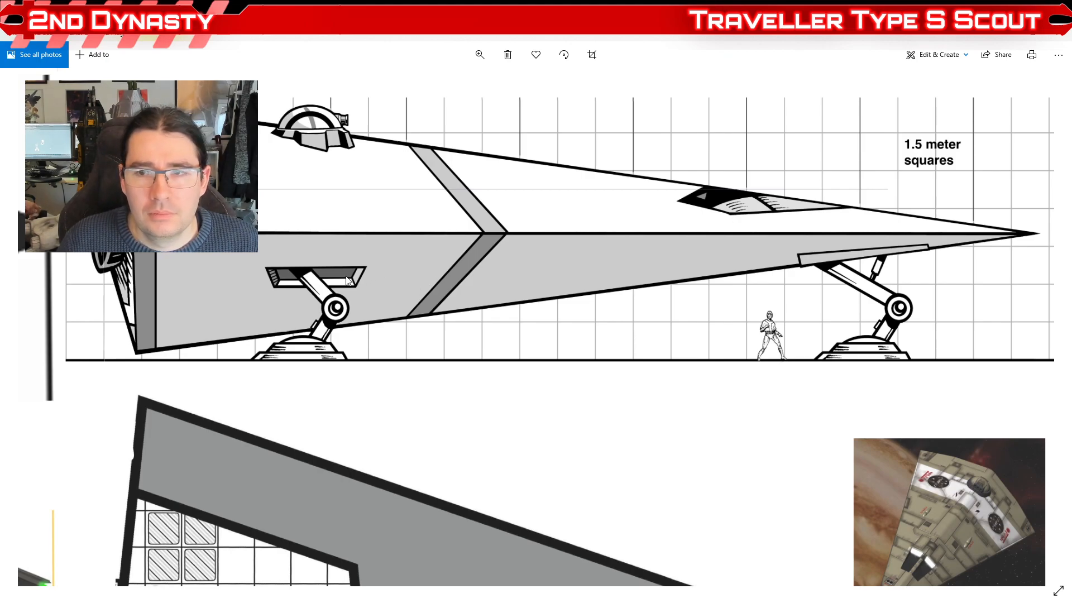
Step: Examine the Scout Courier's side profile and move on to the main deck plan below it
{"action": "mouse_move", "coordinate": [383, 313]}
{"action": "left_mouse_down"}
{"action": "mouse_move", "coordinate": [379, 394]}
{"action": "mouse_move", "coordinate": [379, 319]}
{"action": "left_mouse_up"}
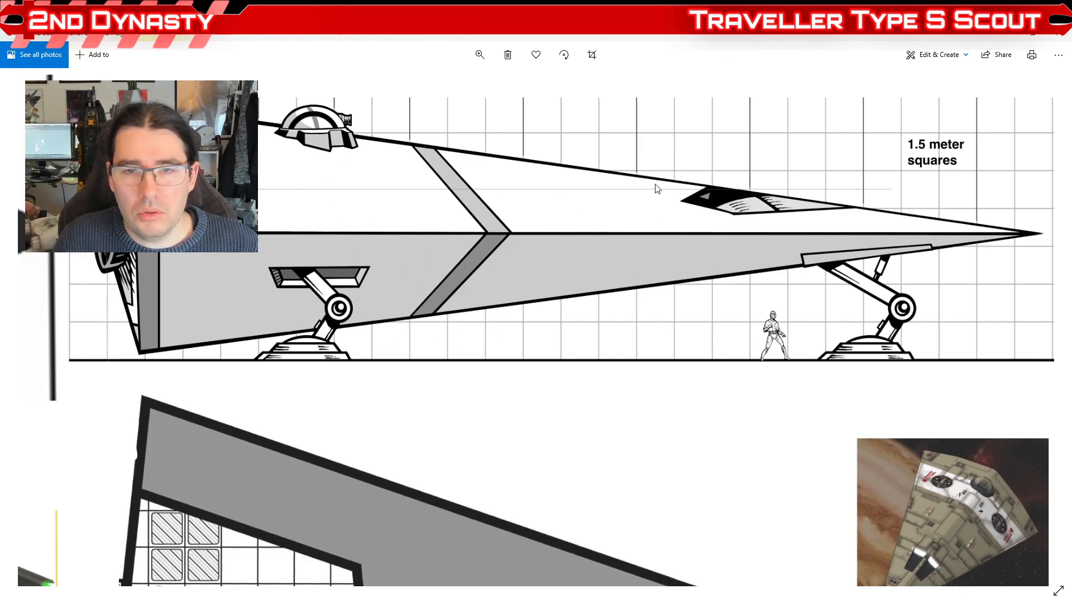
{"action": "mouse_move", "coordinate": [435, 256]}
{"action": "left_mouse_down"}
{"action": "mouse_move", "coordinate": [407, 279]}
{"action": "mouse_move", "coordinate": [471, 317]}
{"action": "mouse_move", "coordinate": [337, 279]}
{"action": "mouse_move", "coordinate": [477, 289]}
{"action": "mouse_move", "coordinate": [455, 288]}
{"action": "left_mouse_up"}
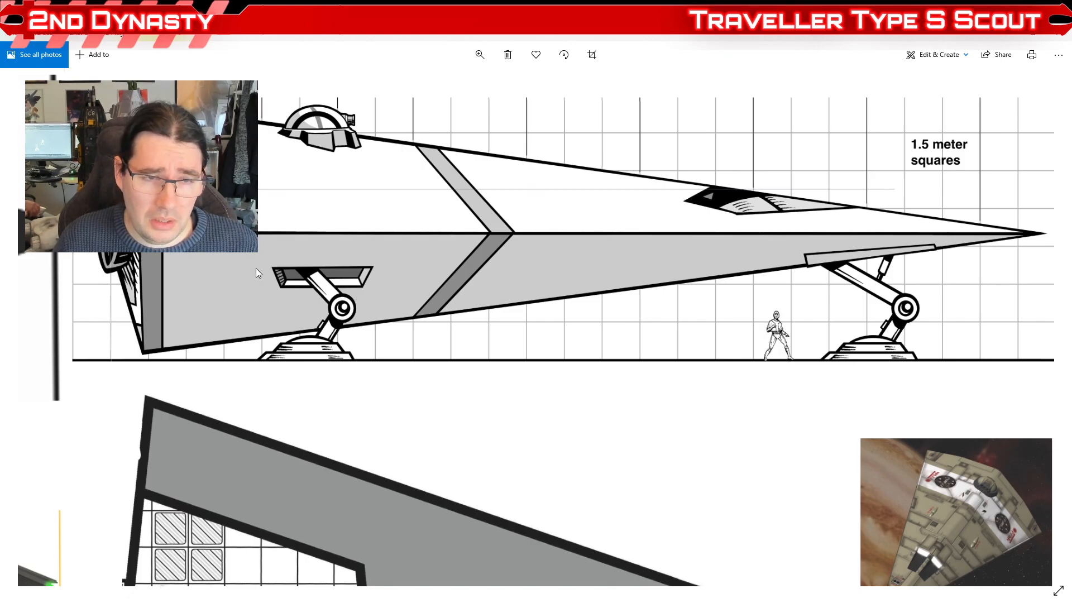
{"action": "left_click_drag", "start_coordinate": [374, 373], "coordinate": [629, 99]}
{"action": "left_click_drag", "start_coordinate": [494, 377], "coordinate": [538, 132]}
{"action": "left_click_drag", "start_coordinate": [554, 426], "coordinate": [403, 232]}
{"action": "mouse_move", "coordinate": [506, 378]}
{"action": "left_mouse_down"}
{"action": "mouse_move", "coordinate": [519, 213]}
{"action": "mouse_move", "coordinate": [519, 363]}
{"action": "left_mouse_up"}
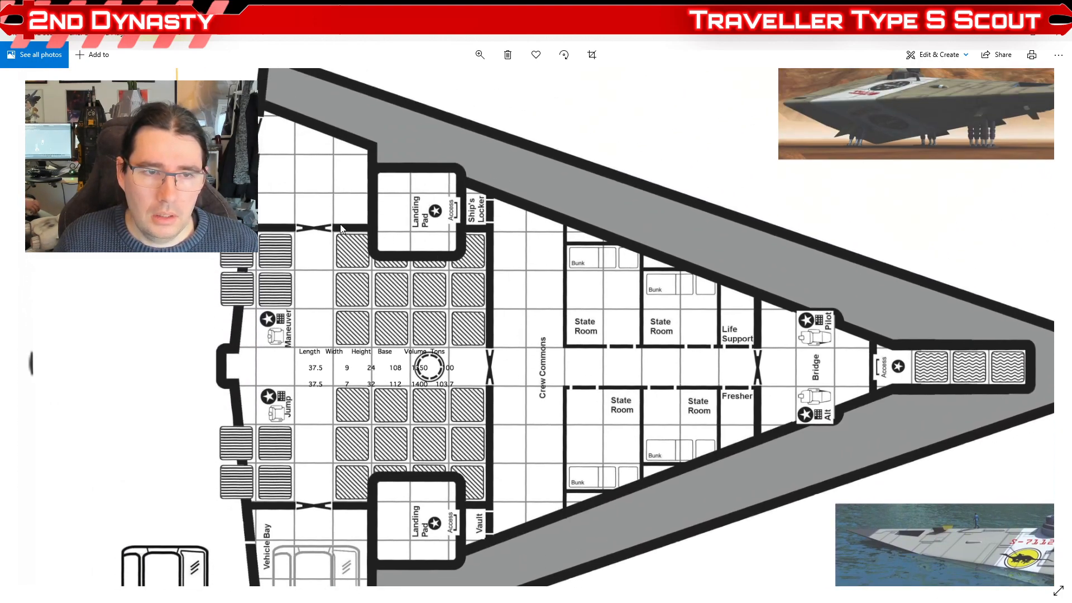
Step: Examine the main deck plan's landing pads, vehicle bay, vault and state rooms
{"action": "left_click_drag", "start_coordinate": [489, 388], "coordinate": [504, 243]}
{"action": "left_click_drag", "start_coordinate": [475, 418], "coordinate": [495, 257]}
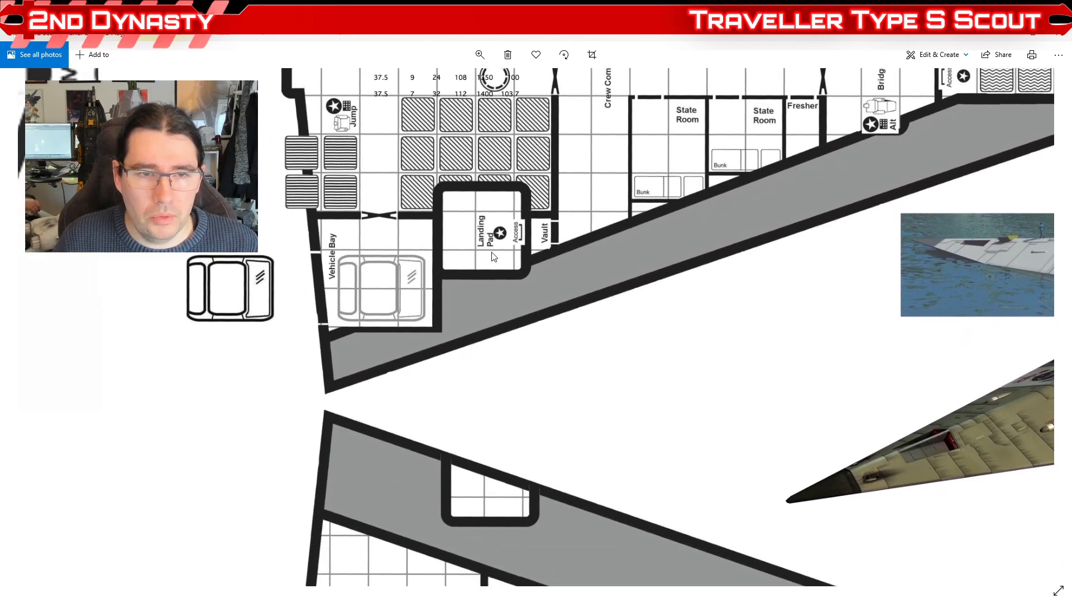
{"action": "left_click_drag", "start_coordinate": [479, 356], "coordinate": [523, 177]}
{"action": "left_click_drag", "start_coordinate": [501, 342], "coordinate": [475, 346]}
{"action": "scroll", "coordinate": [475, 346], "scroll_direction": "down", "scroll_amount": 3}
{"action": "scroll", "coordinate": [471, 192], "scroll_direction": "up", "scroll_amount": 3}
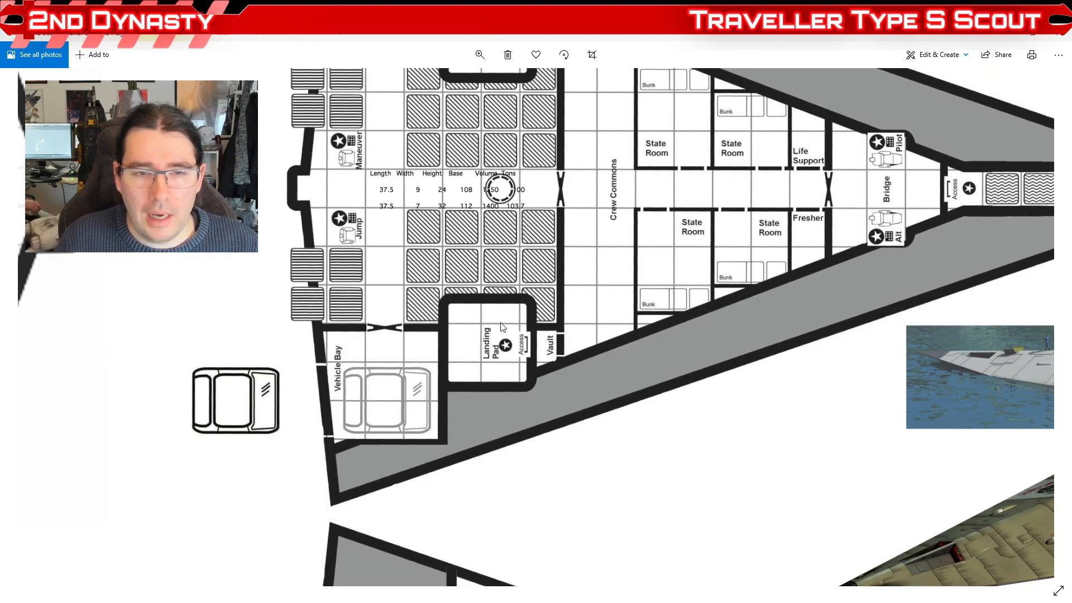
{"action": "left_click_drag", "start_coordinate": [735, 360], "coordinate": [577, 424]}
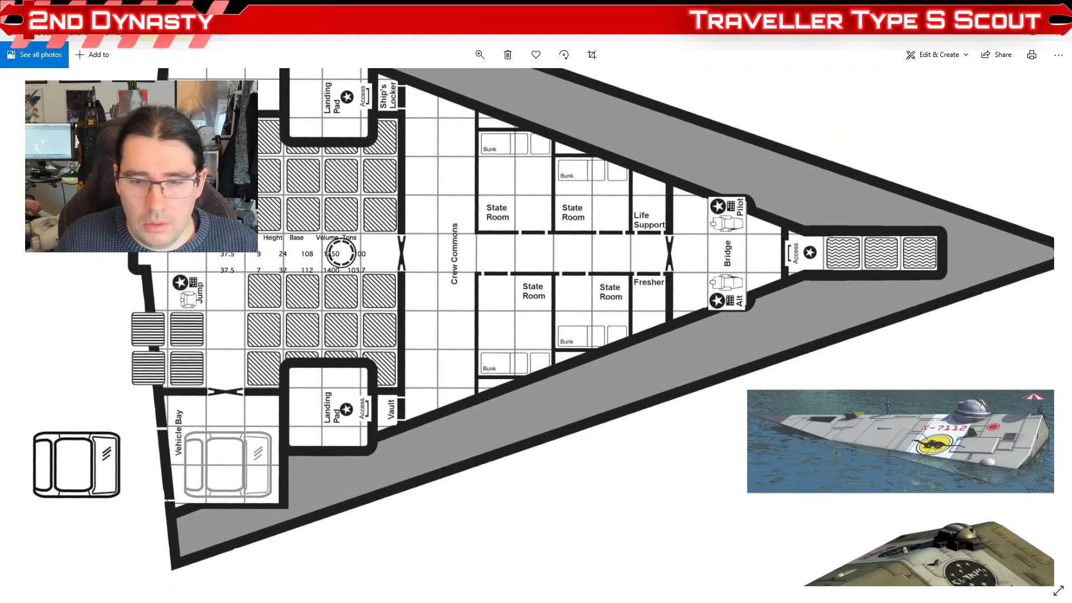
Step: Switch back to Maya and inspect the hull ribs and rooms along the ship's side, checking one rib by selecting it
{"action": "key", "text": "alt+Tab"}
{"action": "left_click", "coordinate": [589, 455]}
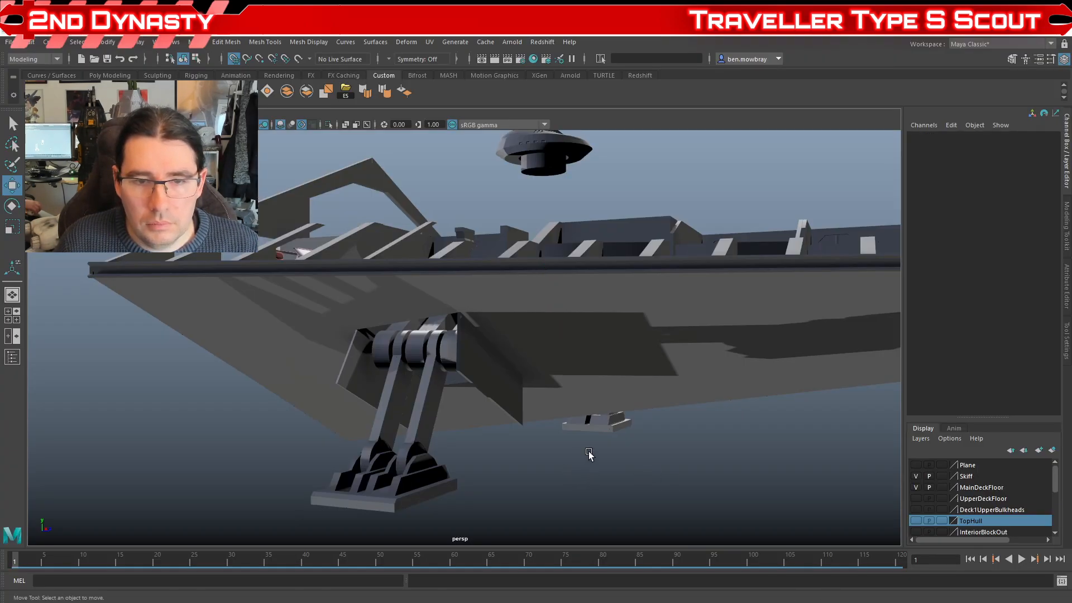
{"action": "left_click_drag", "start_coordinate": [599, 420], "coordinate": [503, 455]}
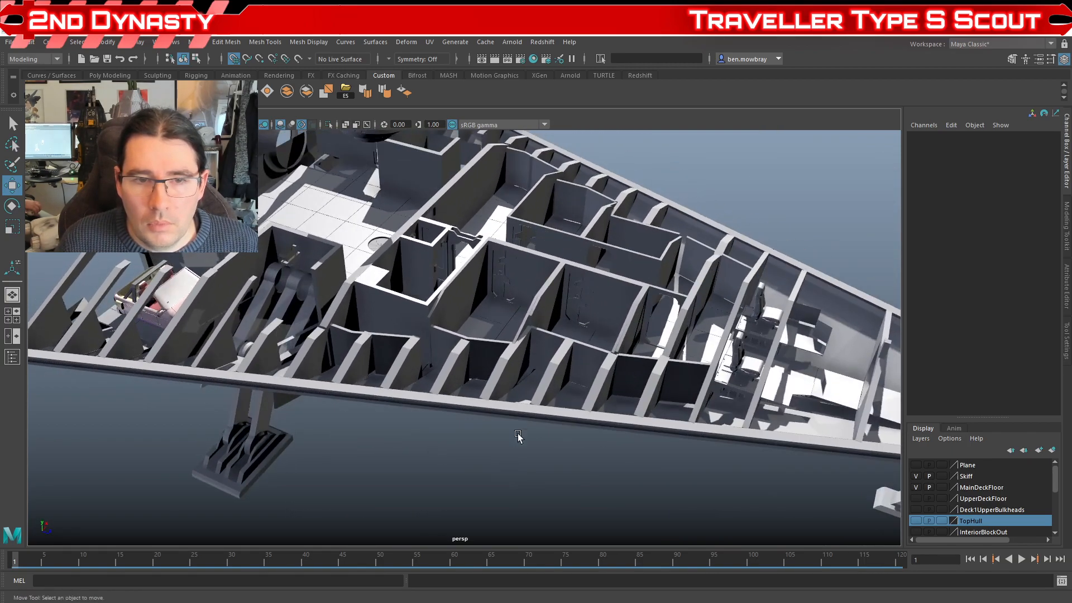
{"action": "left_click", "coordinate": [497, 375]}
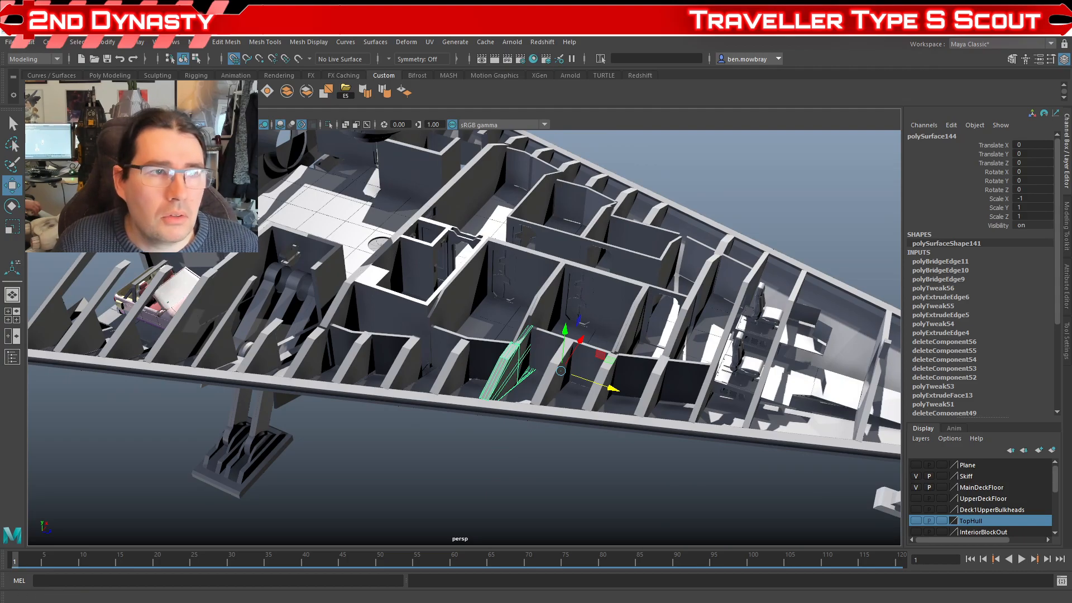
{"action": "left_click", "coordinate": [228, 91]}
{"action": "left_click", "coordinate": [500, 425]}
{"action": "left_click_drag", "start_coordinate": [500, 426], "coordinate": [466, 422]}
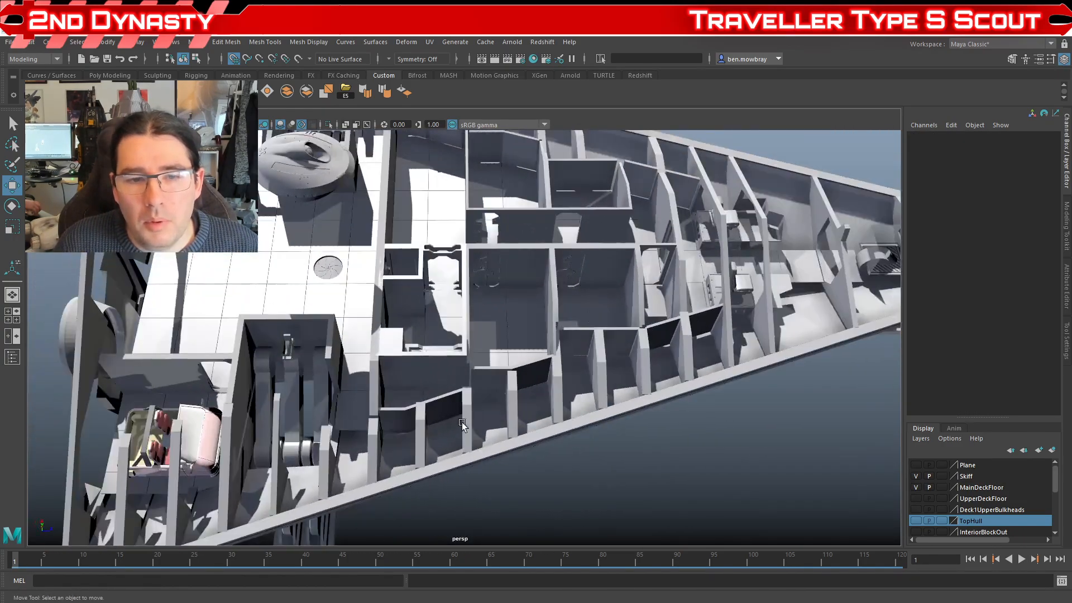
{"action": "left_click_drag", "start_coordinate": [628, 390], "coordinate": [513, 422]}
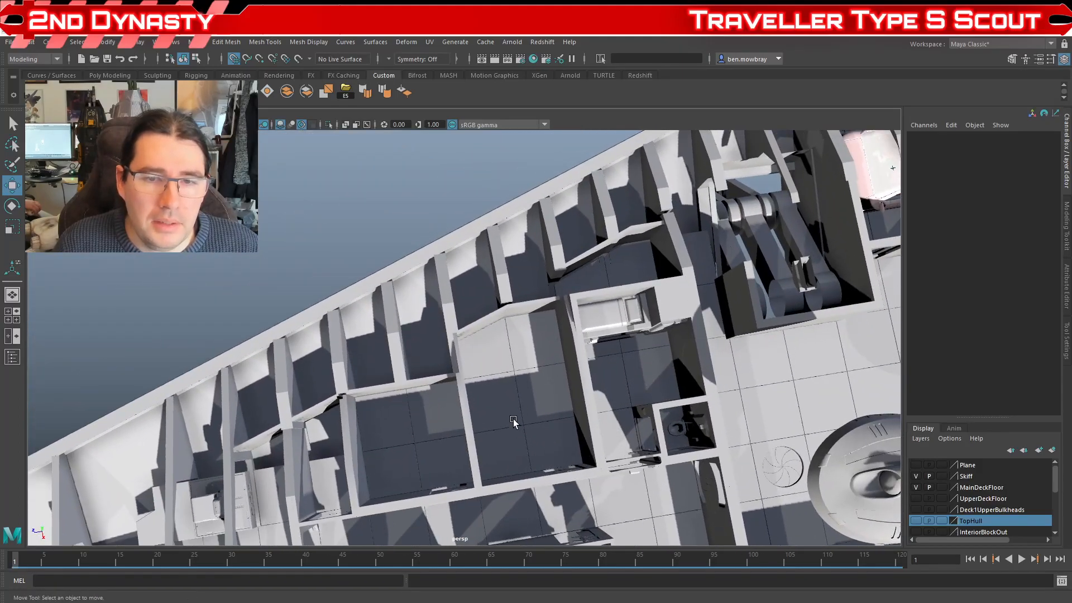
Step: Inspect the state room floor against the angled hull wall, and the open rear of the ship around the engine rings
{"action": "scroll", "coordinate": [477, 386], "scroll_direction": "down", "scroll_amount": 5}
{"action": "left_click_drag", "start_coordinate": [477, 386], "coordinate": [407, 373]}
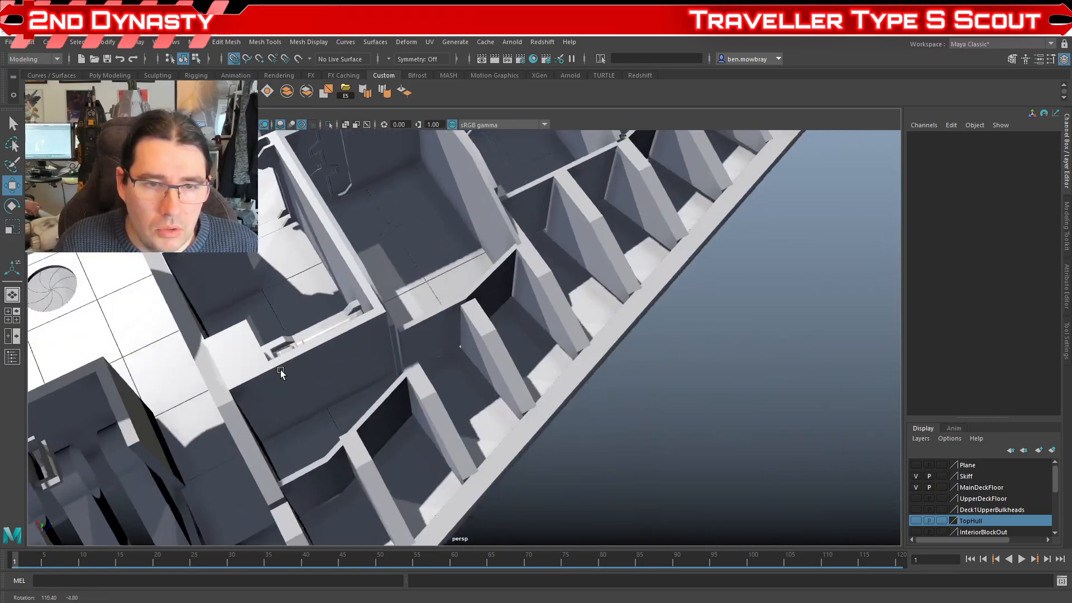
{"action": "scroll", "coordinate": [388, 335], "scroll_direction": "up", "scroll_amount": 5}
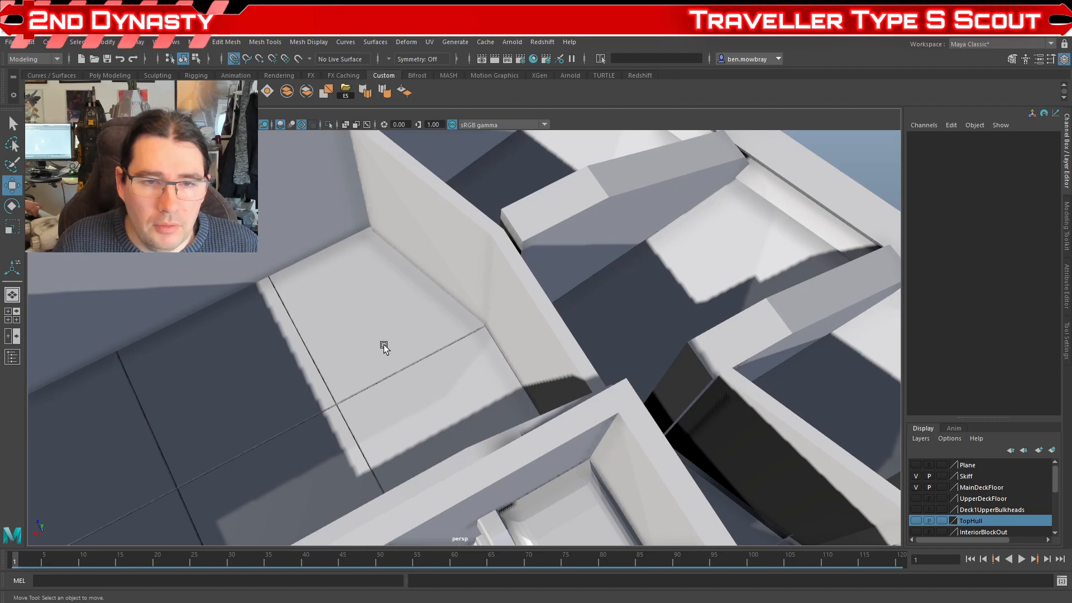
{"action": "scroll", "coordinate": [385, 344], "scroll_direction": "down", "scroll_amount": 5}
{"action": "left_click_drag", "start_coordinate": [464, 337], "coordinate": [846, 474]}
{"action": "scroll", "coordinate": [540, 346], "scroll_direction": "down", "scroll_amount": 5}
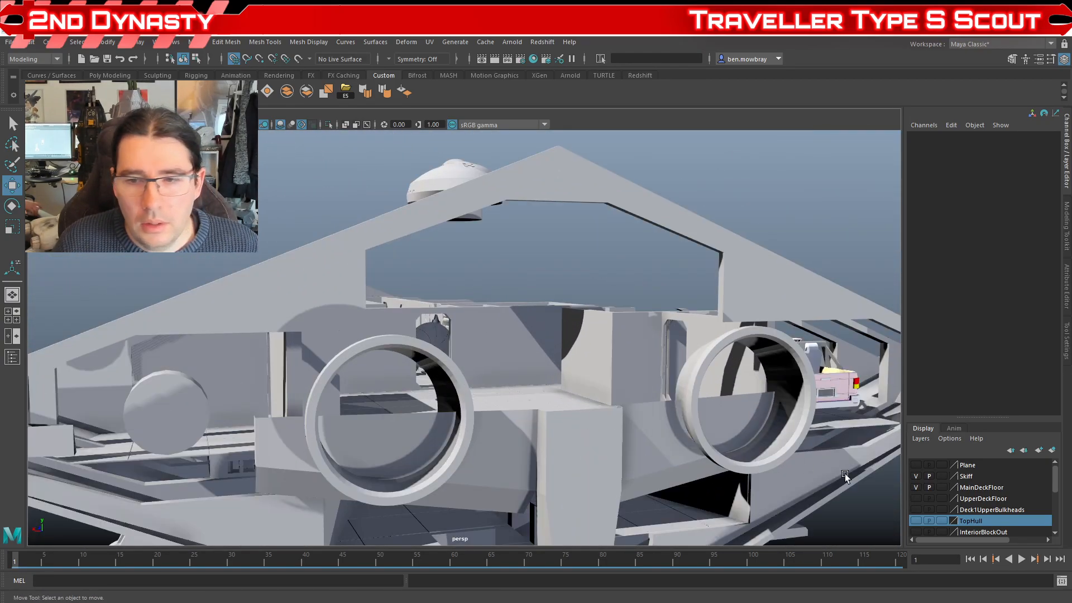
Step: Show the UpperDeckFloor layer and select the upper floor section to inspect its fit against the walls and rear frame
{"action": "left_click", "coordinate": [916, 498]}
{"action": "left_click_drag", "start_coordinate": [671, 407], "coordinate": [553, 434]}
{"action": "scroll", "coordinate": [545, 425], "scroll_direction": "up", "scroll_amount": 10}
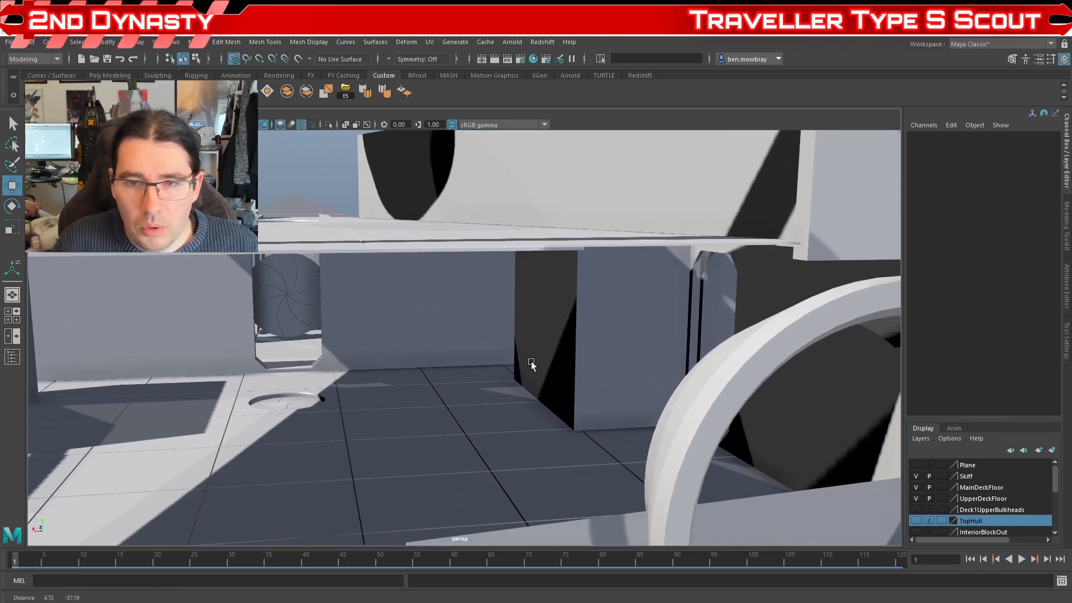
{"action": "left_click", "coordinate": [668, 244]}
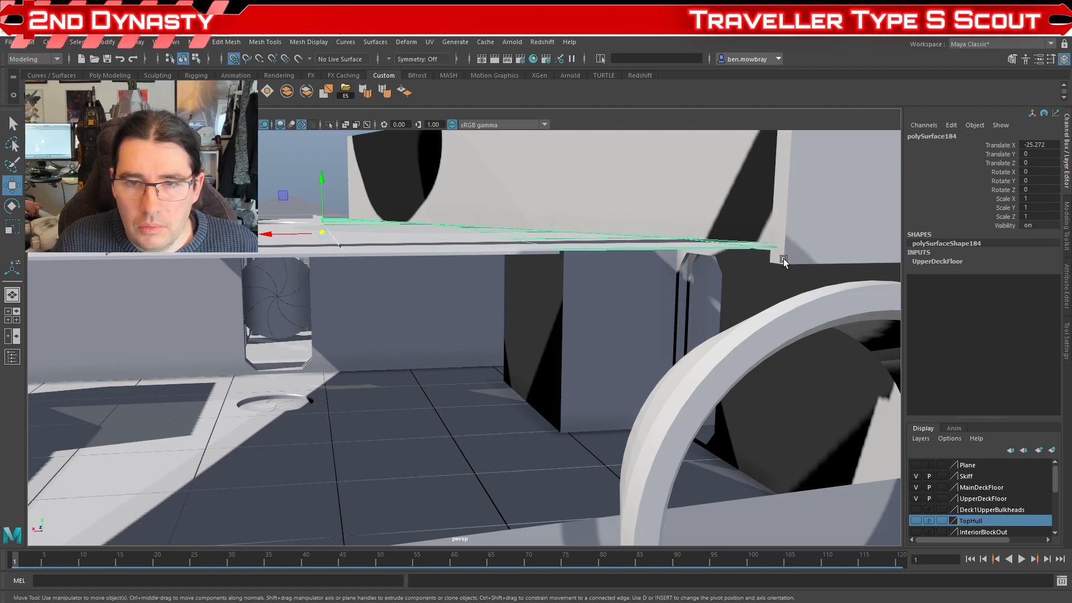
{"action": "scroll", "coordinate": [626, 277], "scroll_direction": "down", "scroll_amount": 5}
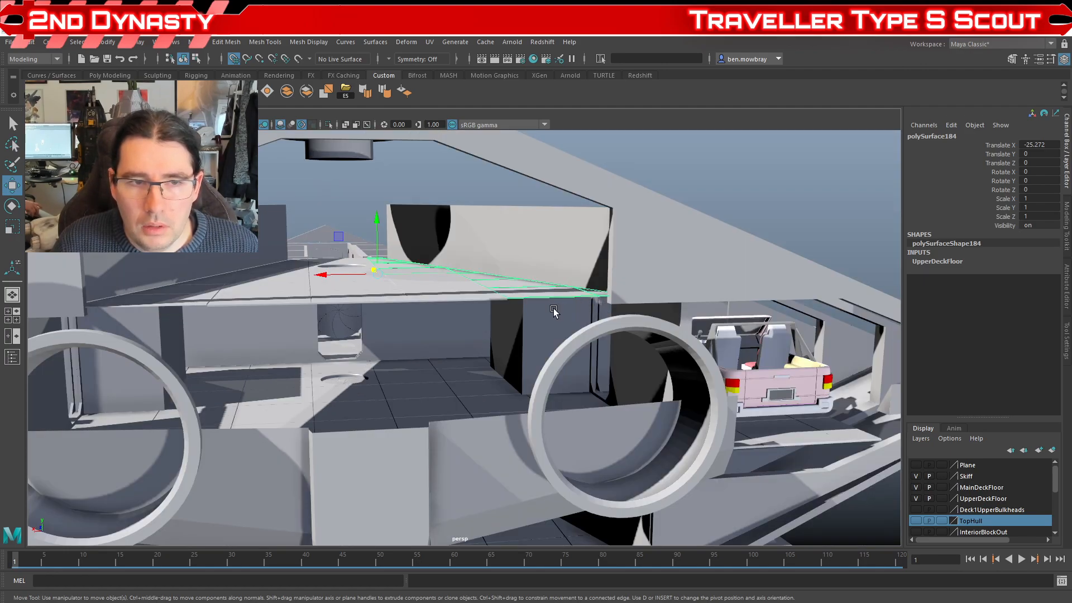
{"action": "scroll", "coordinate": [553, 311], "scroll_direction": "down", "scroll_amount": 10}
{"action": "left_click_drag", "start_coordinate": [554, 311], "coordinate": [512, 345]}
{"action": "left_click_drag", "start_coordinate": [554, 320], "coordinate": [521, 350]}
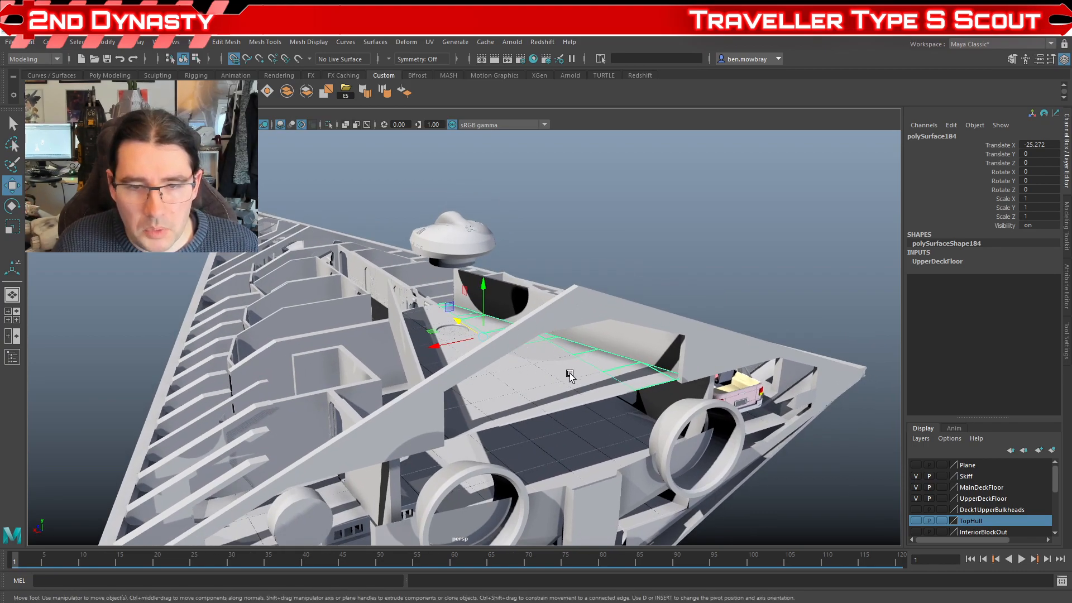
Step: Hide the UpperDeckFloor and MainDeckFloor layers and inspect the lower deck spaces beneath the cargo area
{"action": "left_click", "coordinate": [914, 499]}
{"action": "left_click", "coordinate": [916, 487]}
{"action": "left_click_drag", "start_coordinate": [722, 482], "coordinate": [566, 330]}
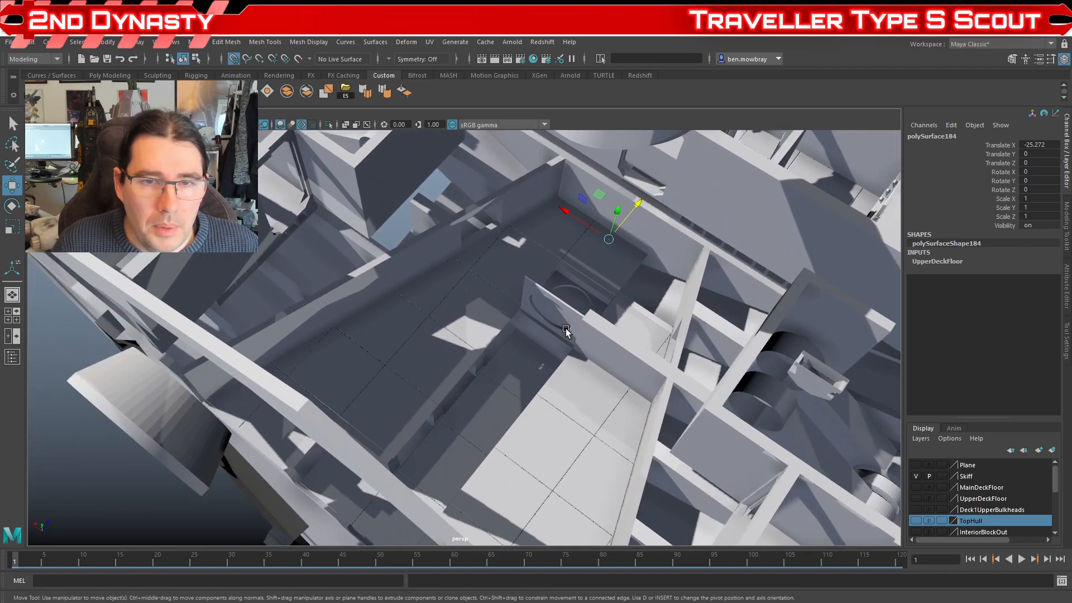
{"action": "left_click_drag", "start_coordinate": [464, 290], "coordinate": [447, 315]}
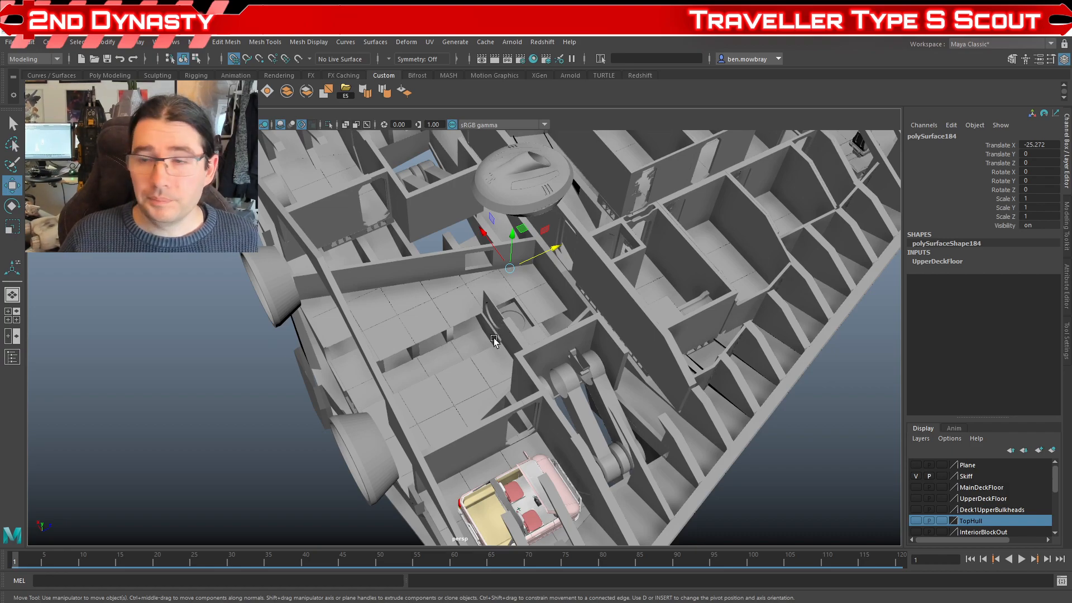
{"action": "left_click_drag", "start_coordinate": [595, 424], "coordinate": [484, 385], "text": "alt"}
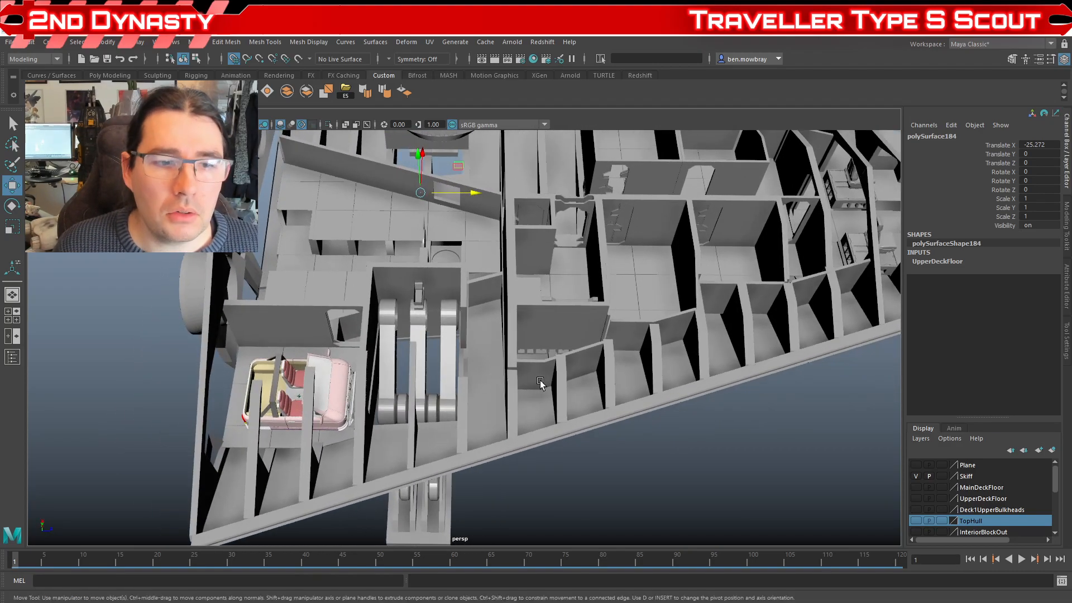
{"action": "left_click_drag", "start_coordinate": [495, 384], "coordinate": [420, 406], "text": "alt"}
{"action": "scroll", "coordinate": [460, 419], "scroll_direction": "up", "scroll_amount": 4}
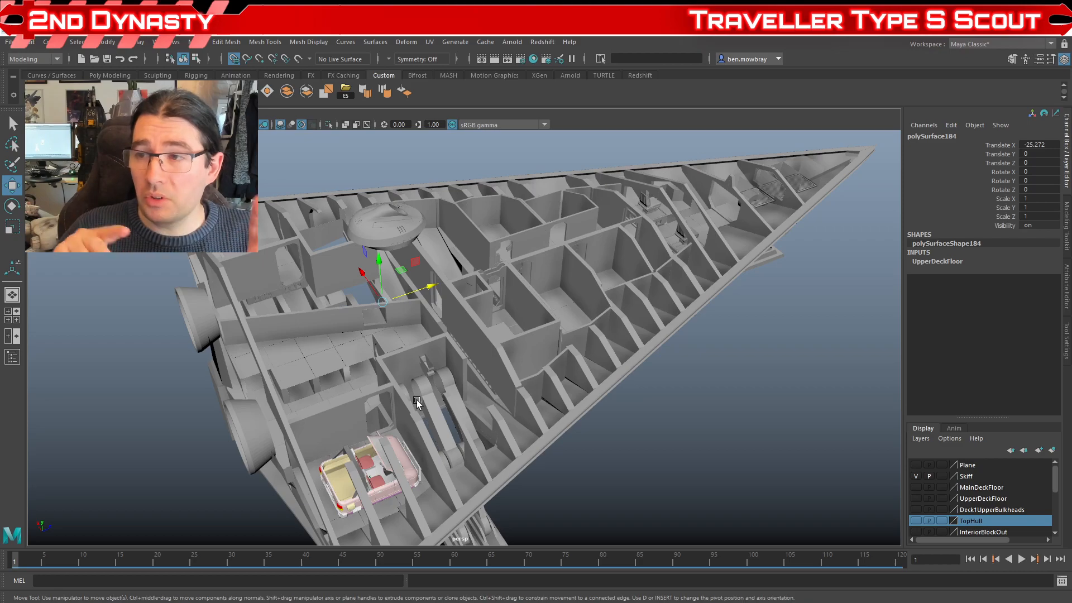
Step: Inspect the landing gear bay beside the vehicle bay from above and the deployed leg from below the hull
{"action": "left_click_drag", "start_coordinate": [393, 394], "coordinate": [517, 436], "text": "alt"}
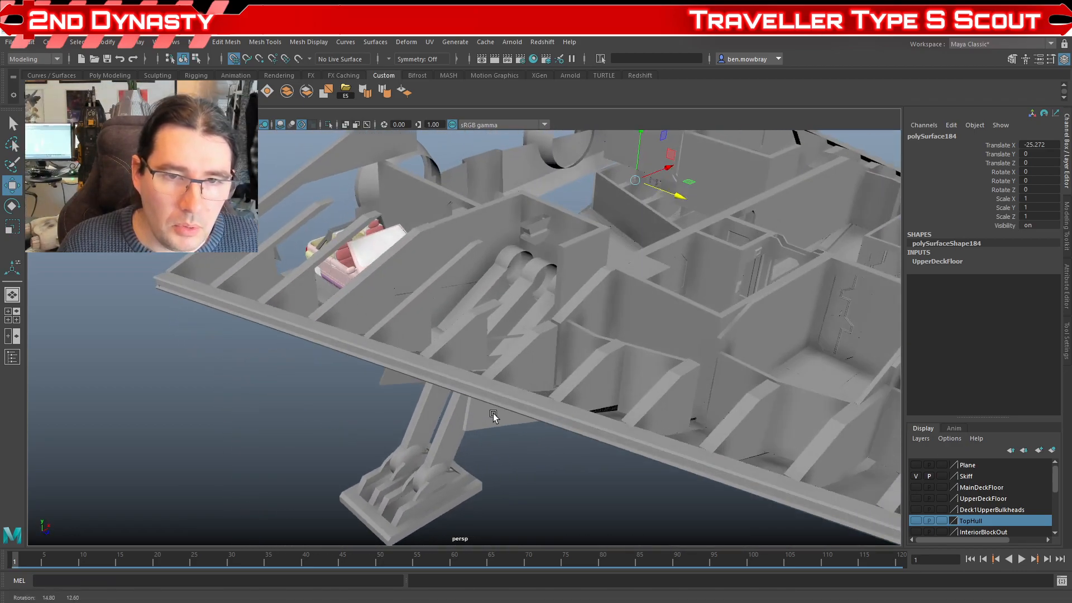
{"action": "left_click_drag", "start_coordinate": [444, 390], "coordinate": [427, 330], "text": "alt"}
{"action": "left_click_drag", "start_coordinate": [502, 216], "coordinate": [497, 406], "text": "alt"}
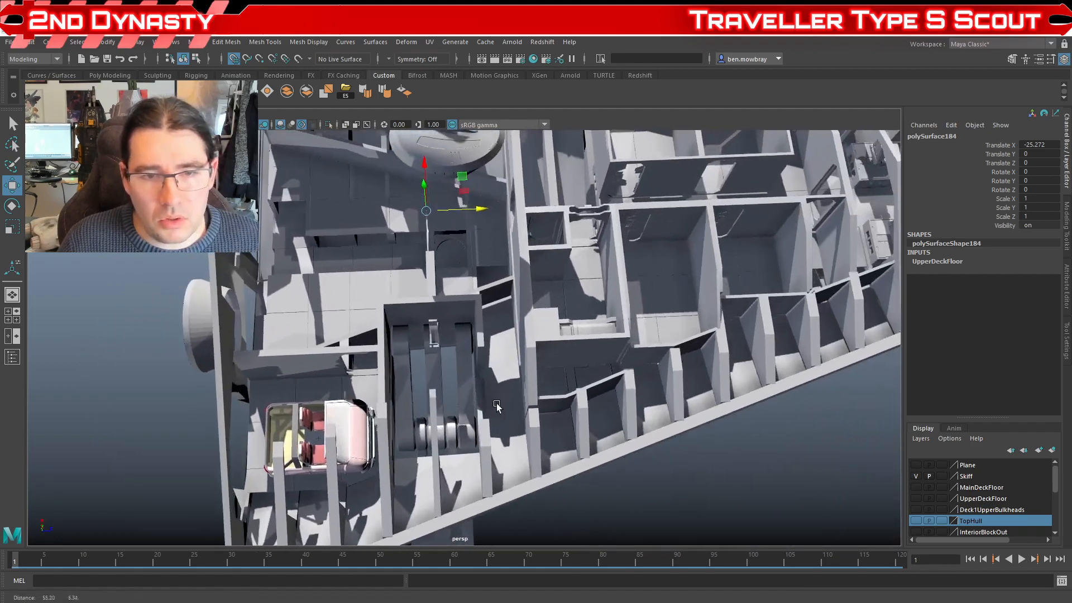
{"action": "scroll", "coordinate": [497, 406], "scroll_direction": "up", "scroll_amount": 2}
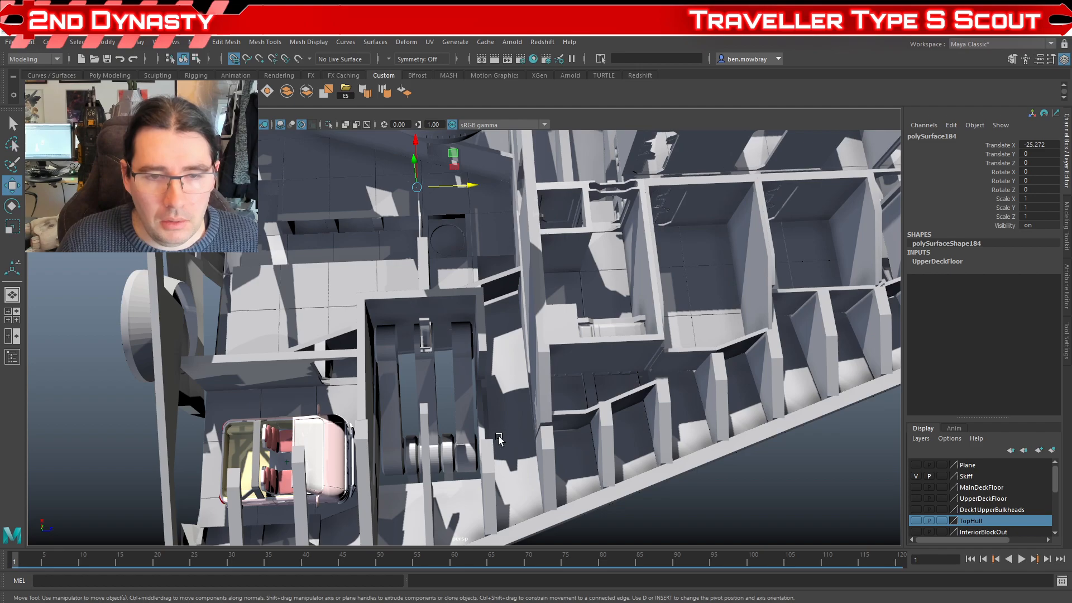
{"action": "mouse_move", "coordinate": [513, 438]}
{"action": "left_mouse_down", "text": "alt"}
{"action": "mouse_move", "coordinate": [412, 403]}
{"action": "mouse_move", "coordinate": [471, 412]}
{"action": "mouse_move", "coordinate": [445, 373]}
{"action": "mouse_move", "coordinate": [488, 414]}
{"action": "mouse_move", "coordinate": [522, 417]}
{"action": "mouse_move", "coordinate": [514, 422]}
{"action": "left_mouse_up", "text": "alt"}
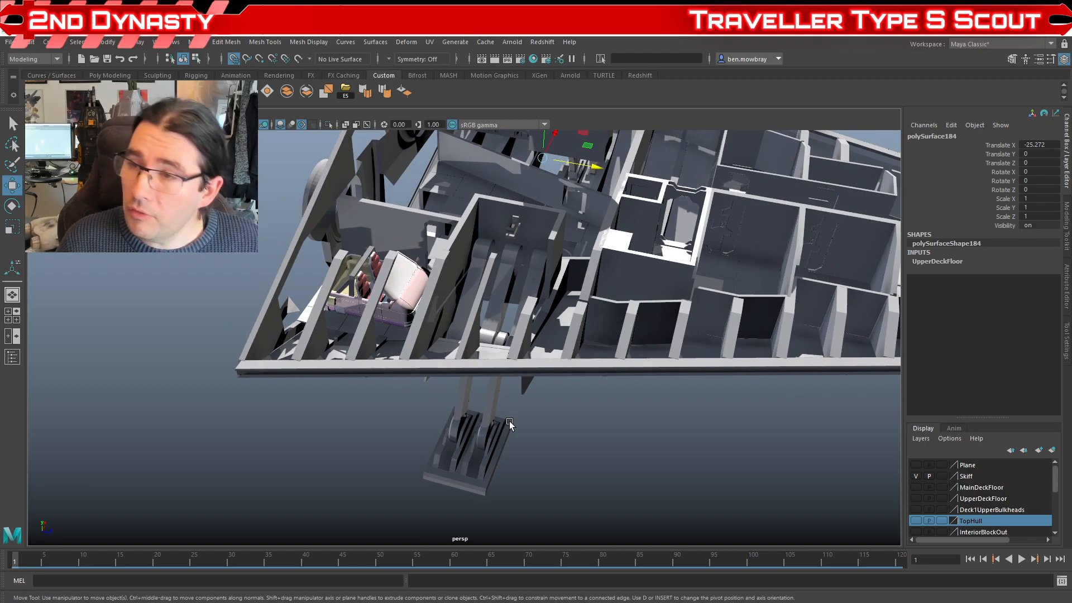
{"action": "left_click_drag", "start_coordinate": [422, 409], "coordinate": [547, 477], "text": "alt"}
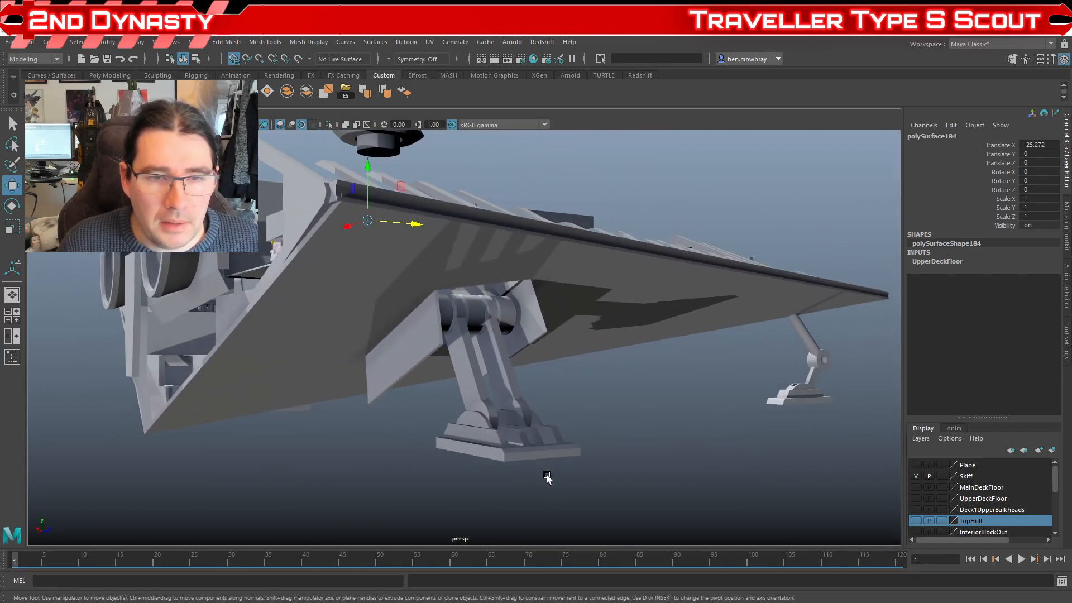
Step: Scrub the timeline forward and back to the start to review the landing gear animation from beneath the hull
{"action": "left_click_drag", "start_coordinate": [14, 560], "coordinate": [319, 582]}
{"action": "left_click_drag", "start_coordinate": [457, 410], "coordinate": [372, 469], "text": "alt"}
{"action": "left_click_drag", "start_coordinate": [452, 366], "coordinate": [465, 400], "text": "alt"}
{"action": "scroll", "coordinate": [484, 403], "scroll_direction": "up", "scroll_amount": 5}
{"action": "scroll", "coordinate": [451, 319], "scroll_direction": "down", "scroll_amount": 5}
{"action": "mouse_move", "coordinate": [371, 417]}
{"action": "left_mouse_down", "text": "alt"}
{"action": "mouse_move", "coordinate": [378, 397]}
{"action": "mouse_move", "coordinate": [358, 411]}
{"action": "left_mouse_up", "text": "alt"}
{"action": "left_click_drag", "start_coordinate": [318, 564], "coordinate": [2, 572]}
{"action": "left_click_drag", "start_coordinate": [391, 482], "coordinate": [445, 418], "text": "alt"}
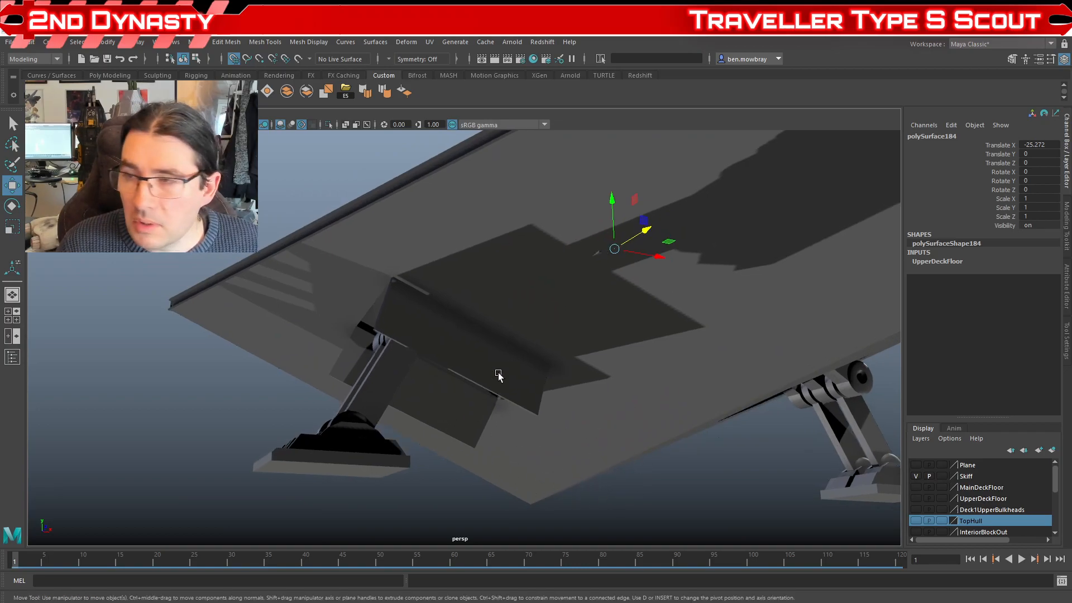
Step: Show the MainDeckFloor layer again and view the cargo area from the rear
{"action": "left_click_drag", "start_coordinate": [446, 382], "coordinate": [473, 434], "text": "alt"}
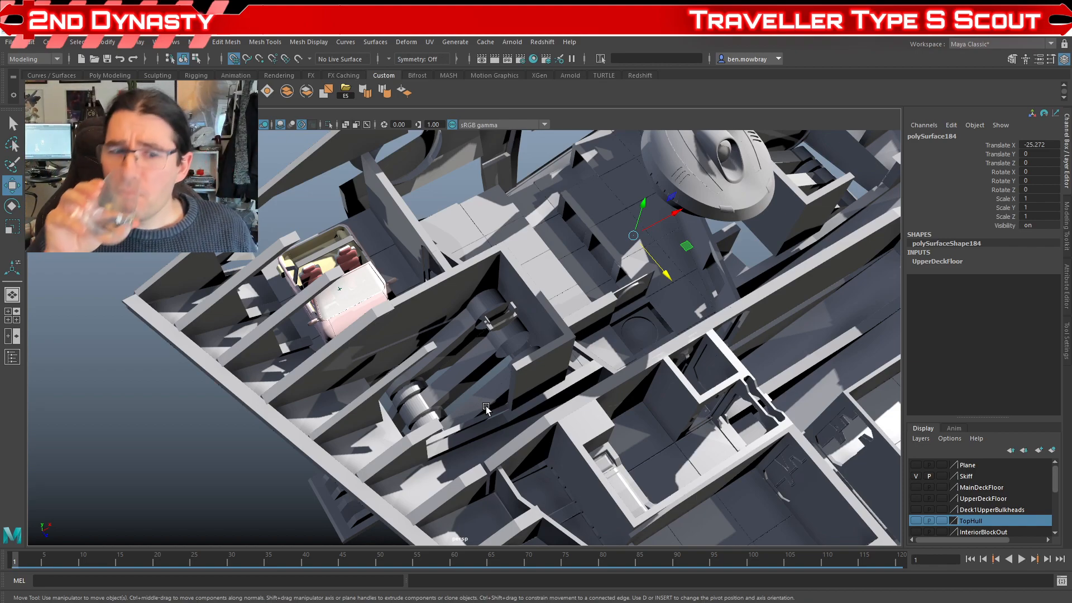
{"action": "left_click_drag", "start_coordinate": [436, 338], "coordinate": [540, 380]}
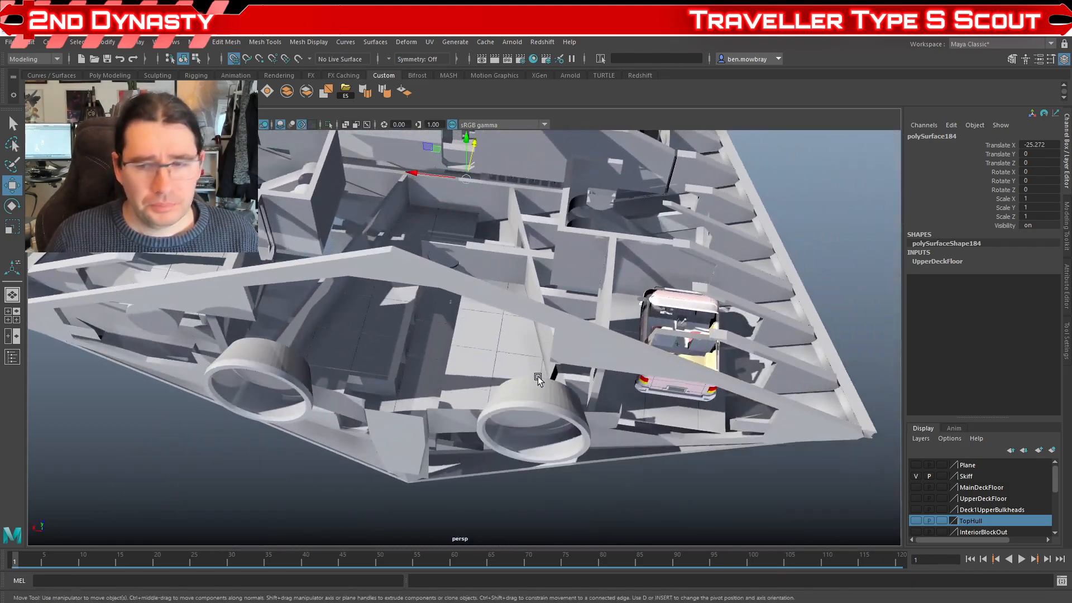
{"action": "left_click", "coordinate": [916, 488]}
{"action": "left_click_drag", "start_coordinate": [667, 440], "coordinate": [593, 444]}
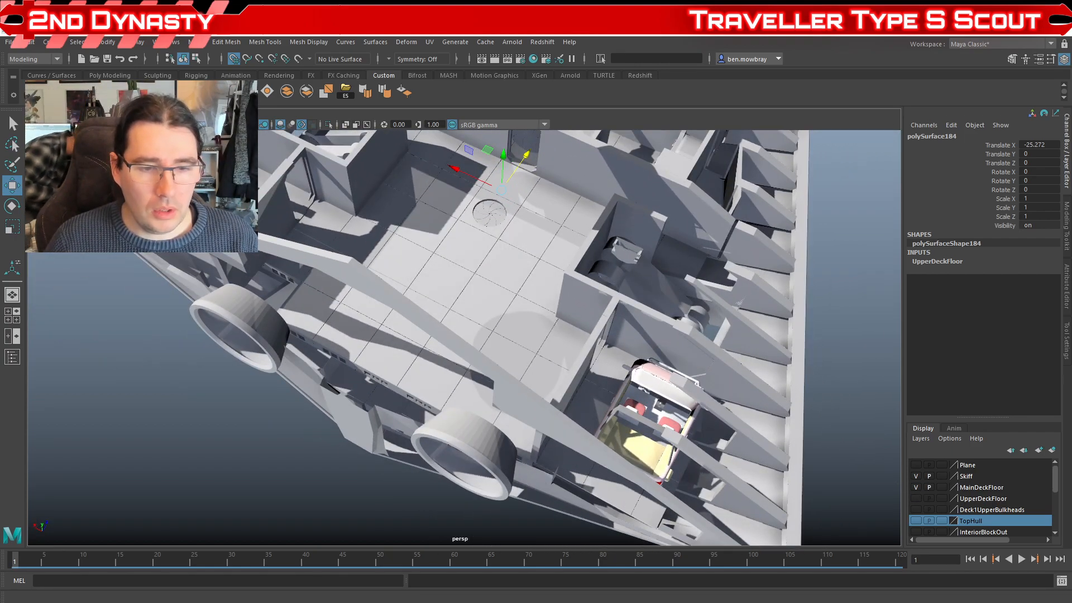
Step: Switch to the Photos deck plan image and magnify the Main Deck to examine its cargo area and Maneuver and Jump stations
{"action": "left_click", "coordinate": [385, 602]}
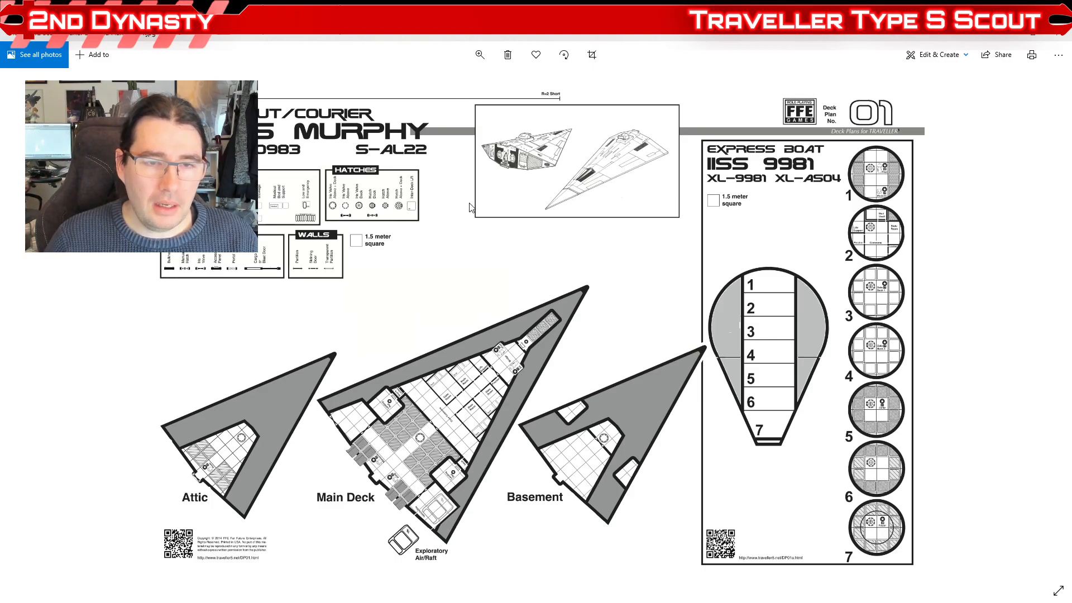
{"action": "left_click", "coordinate": [480, 54]}
{"action": "left_click_drag", "start_coordinate": [438, 84], "coordinate": [457, 84]}
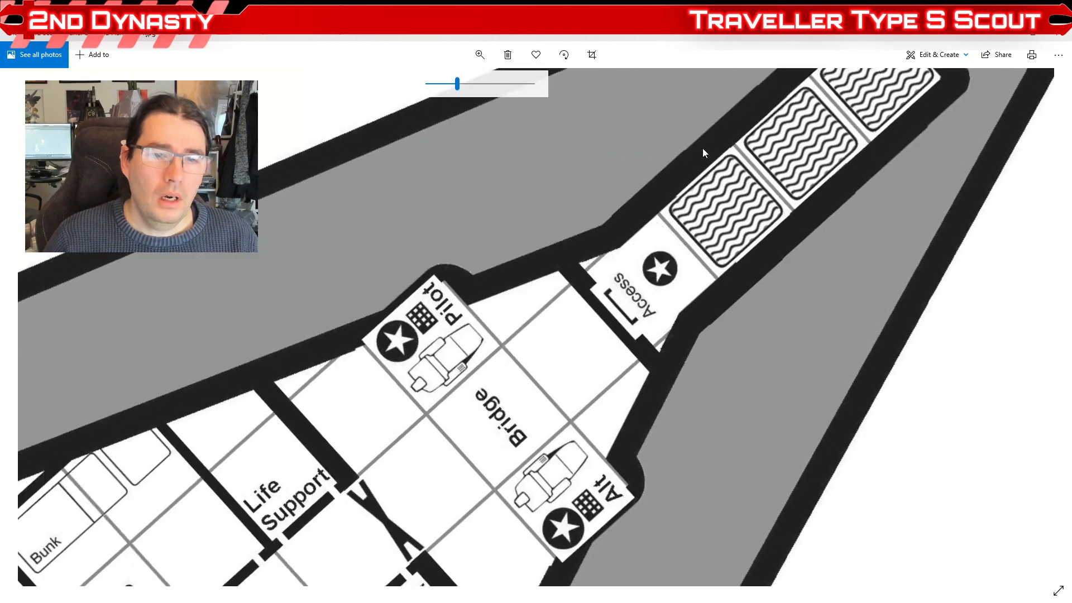
{"action": "left_click_drag", "start_coordinate": [583, 360], "coordinate": [837, 112]}
{"action": "left_click_drag", "start_coordinate": [532, 427], "coordinate": [871, 115]}
{"action": "left_click_drag", "start_coordinate": [458, 434], "coordinate": [874, 92]}
{"action": "left_click_drag", "start_coordinate": [591, 275], "coordinate": [599, 378]}
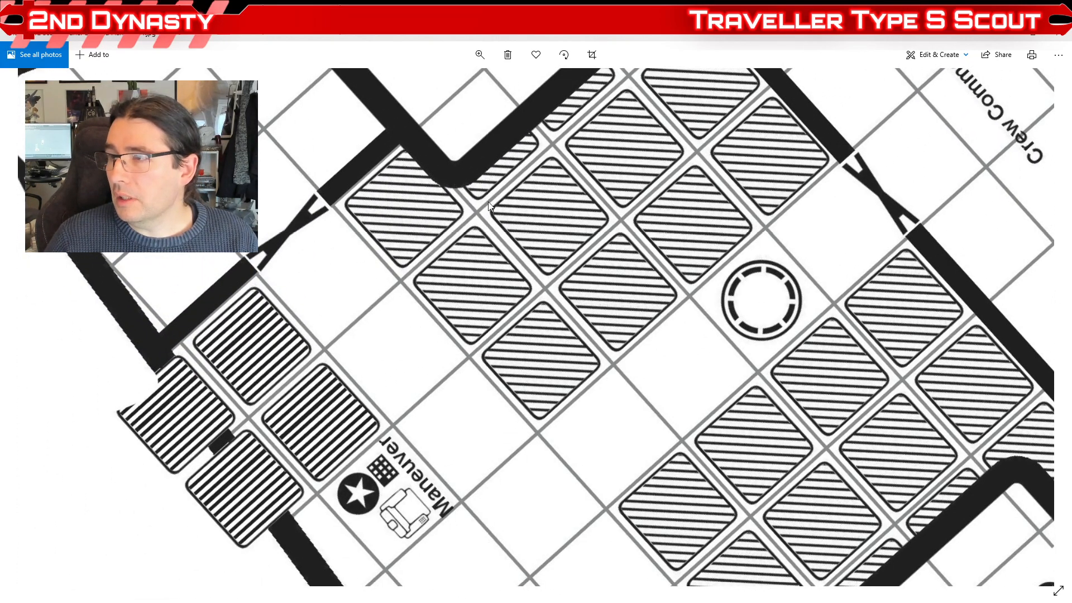
{"action": "left_click_drag", "start_coordinate": [508, 393], "coordinate": [736, 286]}
{"action": "left_click_drag", "start_coordinate": [355, 352], "coordinate": [419, 320]}
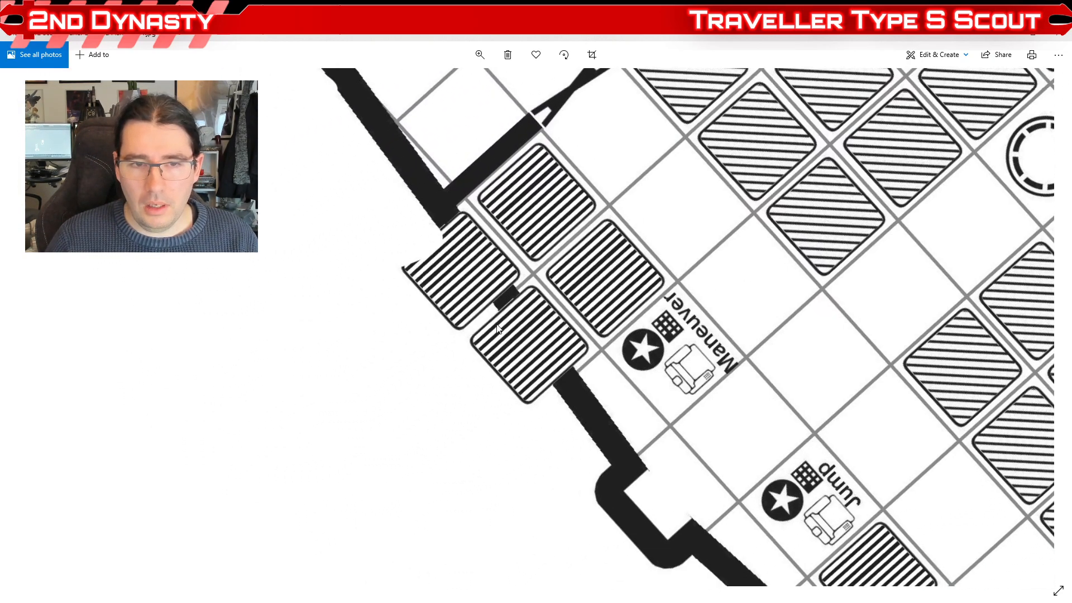
{"action": "left_click_drag", "start_coordinate": [695, 292], "coordinate": [403, 394]}
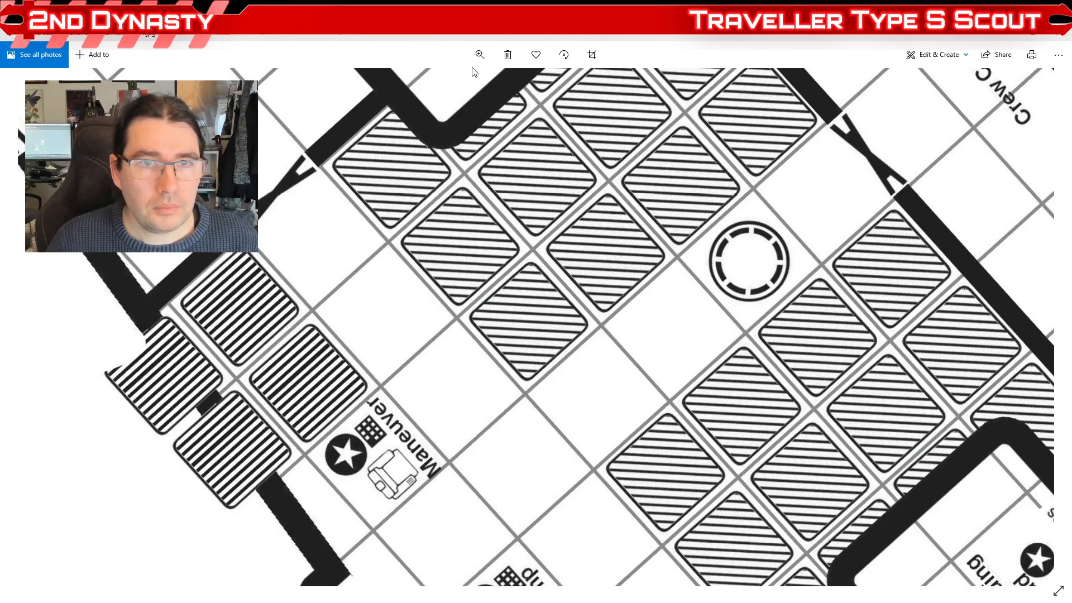
Step: Examine the Main Deck plan's cargo area, Maneuver and Jump stations, and neighbouring Crew Commons
{"action": "left_click_drag", "start_coordinate": [477, 256], "coordinate": [391, 316]}
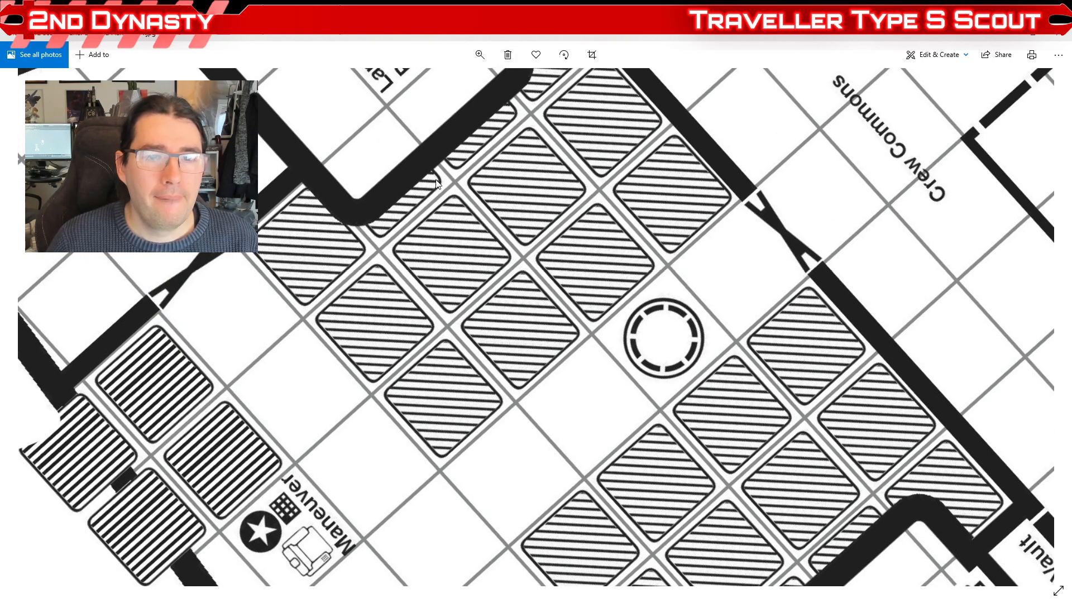
{"action": "mouse_move", "coordinate": [511, 294]}
{"action": "left_mouse_down"}
{"action": "mouse_move", "coordinate": [508, 147]}
{"action": "mouse_move", "coordinate": [451, 151]}
{"action": "mouse_move", "coordinate": [520, 210]}
{"action": "left_mouse_up"}
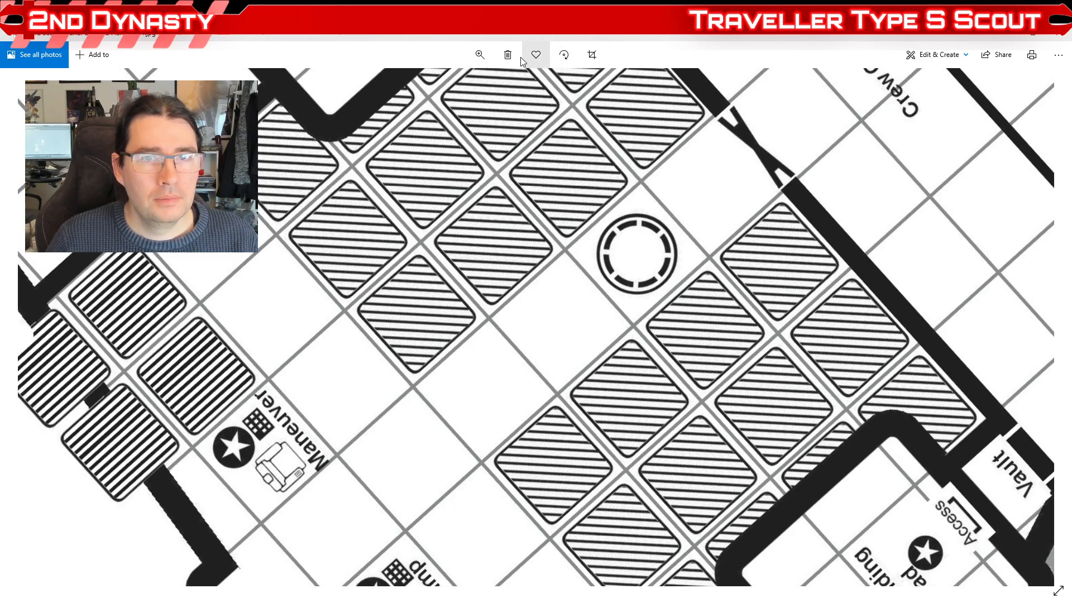
{"action": "left_click", "coordinate": [479, 54]}
{"action": "left_click_drag", "start_coordinate": [458, 85], "coordinate": [442, 84]}
{"action": "left_click_drag", "start_coordinate": [556, 343], "coordinate": [590, 336]}
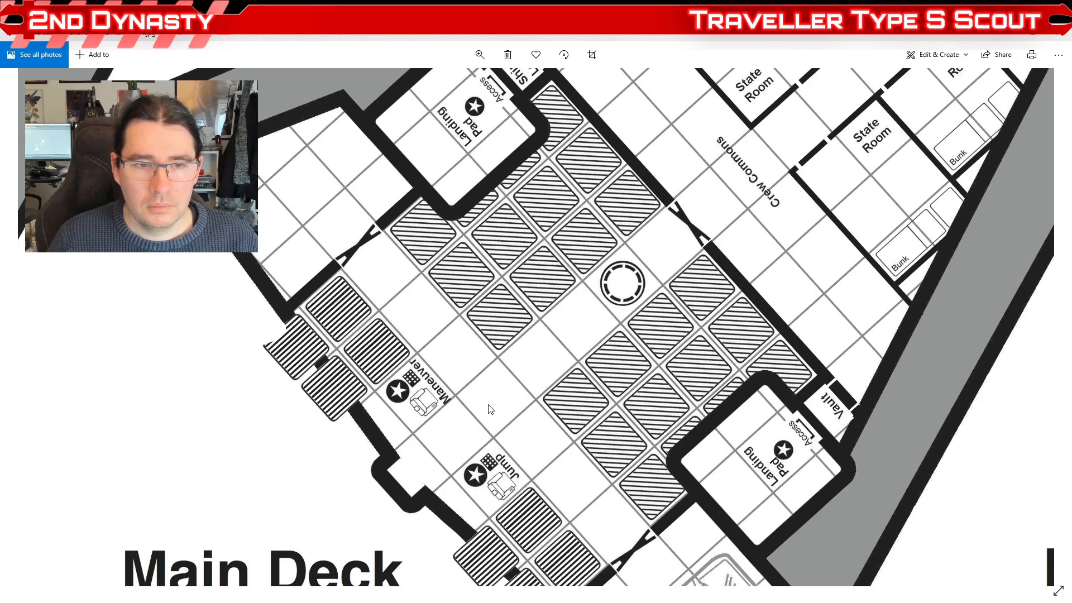
{"action": "left_click_drag", "start_coordinate": [554, 399], "coordinate": [520, 517]}
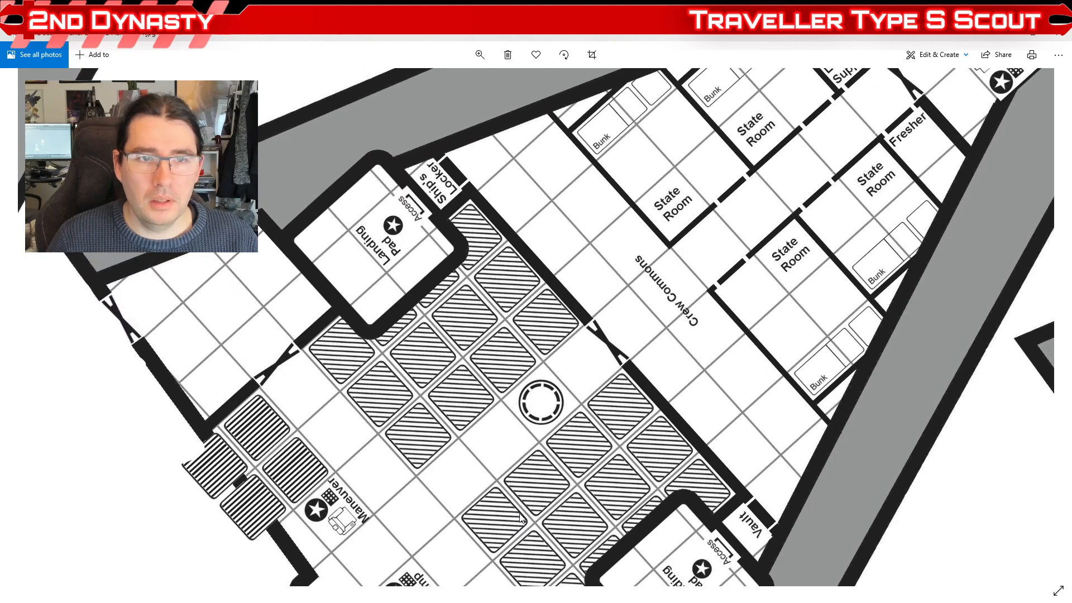
{"action": "left_click_drag", "start_coordinate": [439, 456], "coordinate": [517, 343]}
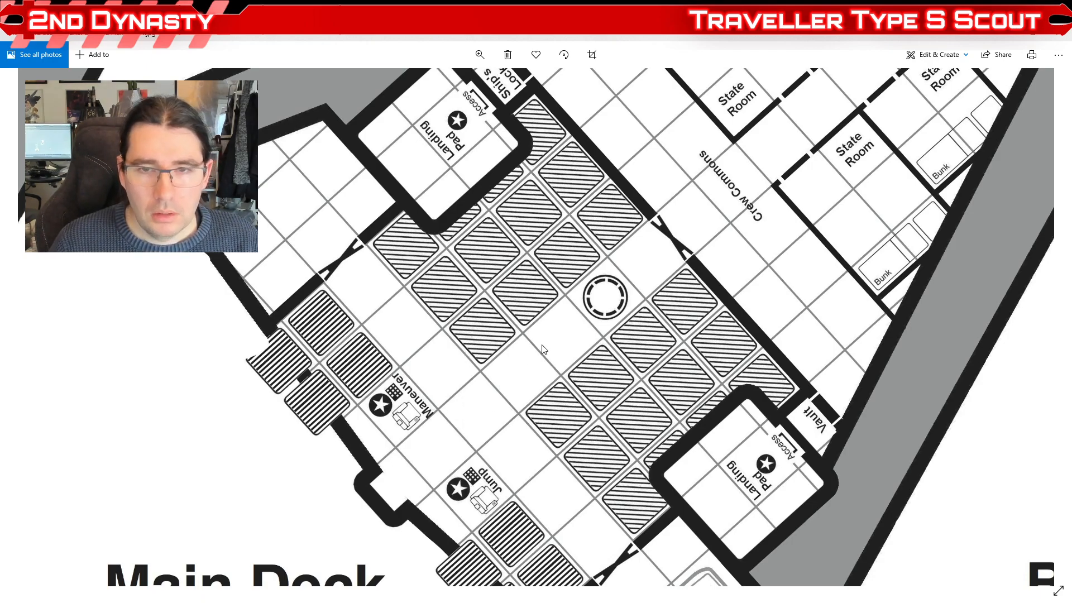
Step: Examine the wider Main Deck plan around both landing pads, the cargo area and the Vehicle Bay
{"action": "scroll", "coordinate": [460, 414], "scroll_direction": "down", "scroll_amount": 2}
{"action": "scroll", "coordinate": [479, 384], "scroll_direction": "up", "scroll_amount": 2}
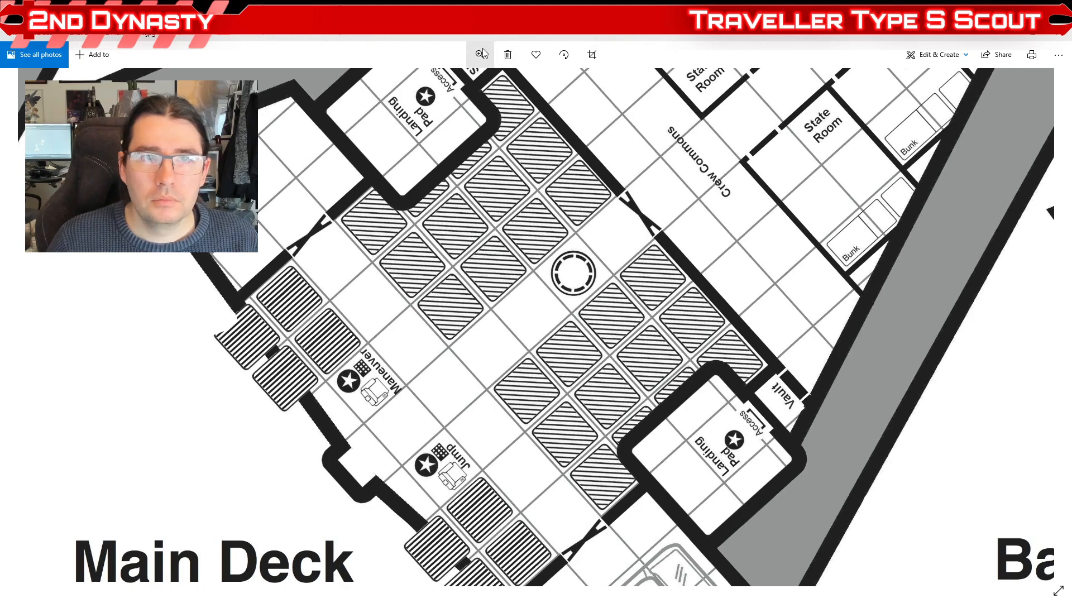
{"action": "left_click", "coordinate": [481, 54]}
{"action": "left_click_drag", "start_coordinate": [443, 84], "coordinate": [438, 85]}
{"action": "left_click_drag", "start_coordinate": [626, 283], "coordinate": [584, 310]}
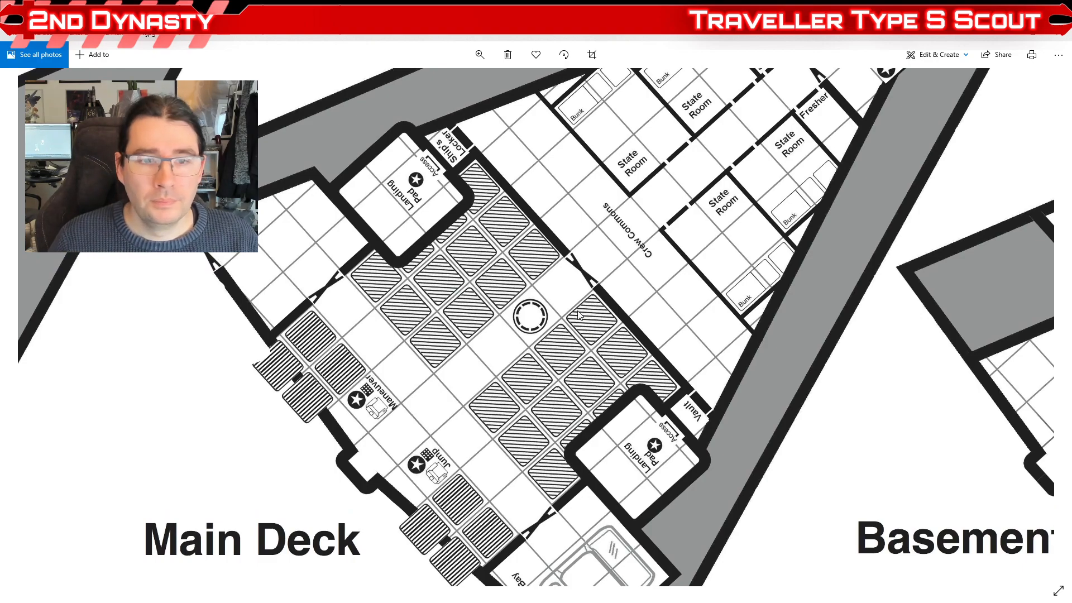
{"action": "left_click_drag", "start_coordinate": [530, 398], "coordinate": [543, 337]}
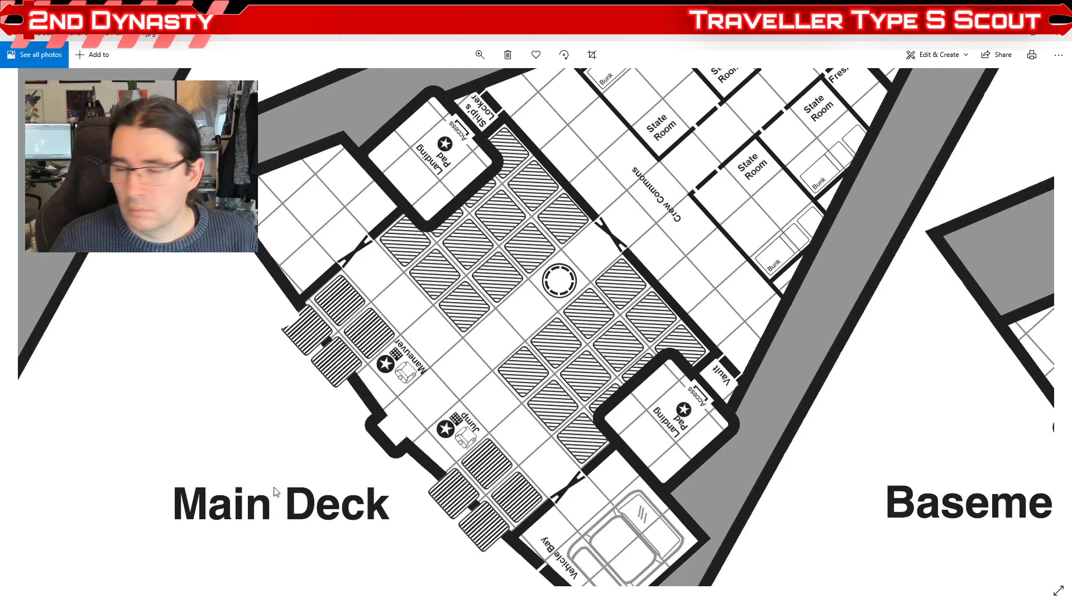
{"action": "left_click_drag", "start_coordinate": [422, 486], "coordinate": [346, 468]}
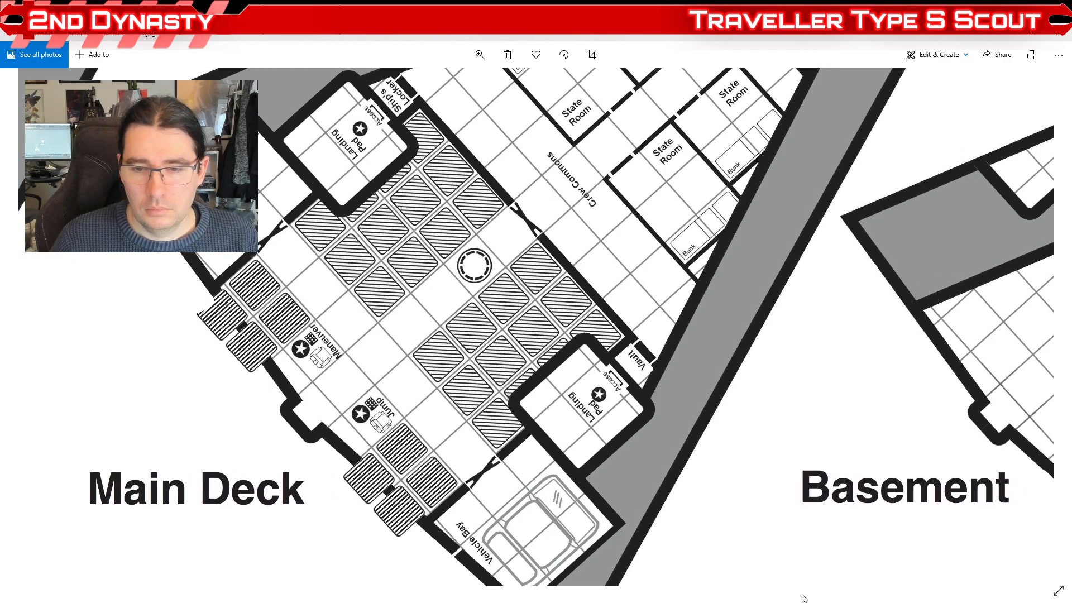
{"action": "left_click_drag", "start_coordinate": [509, 440], "coordinate": [550, 453]}
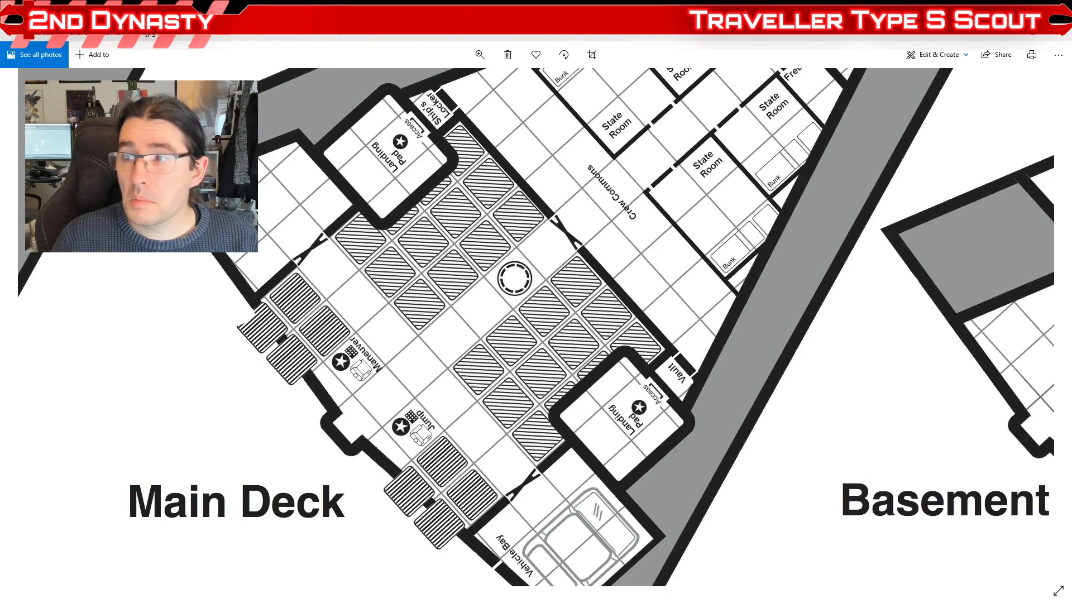
Step: Switch back to Maya and view the main deck cargo floor from behind the two engine nozzles
{"action": "mouse_move", "coordinate": [835, 602]}
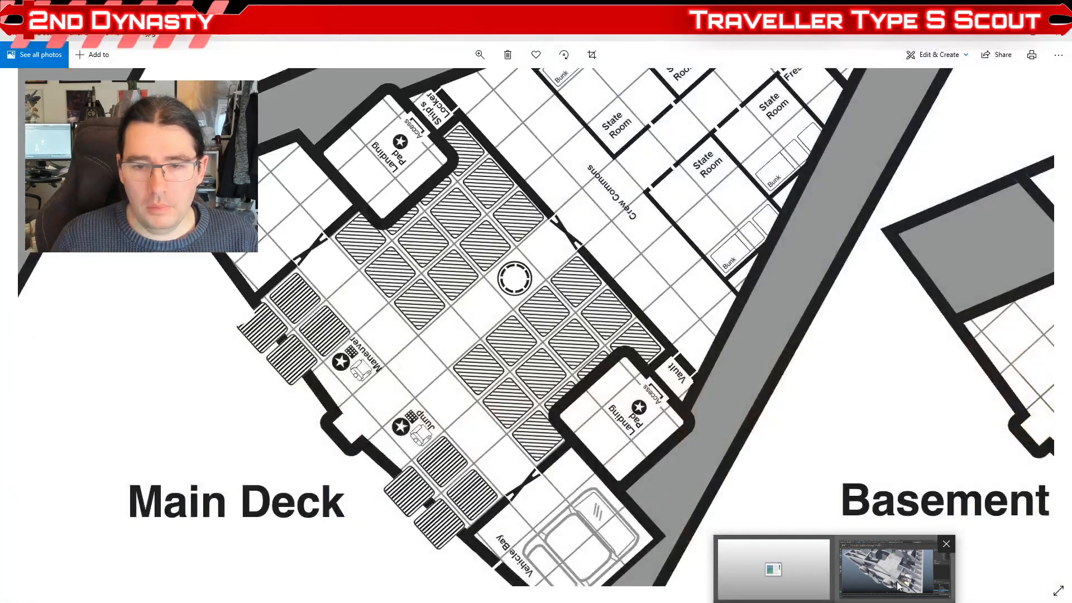
{"action": "left_click", "coordinate": [899, 585]}
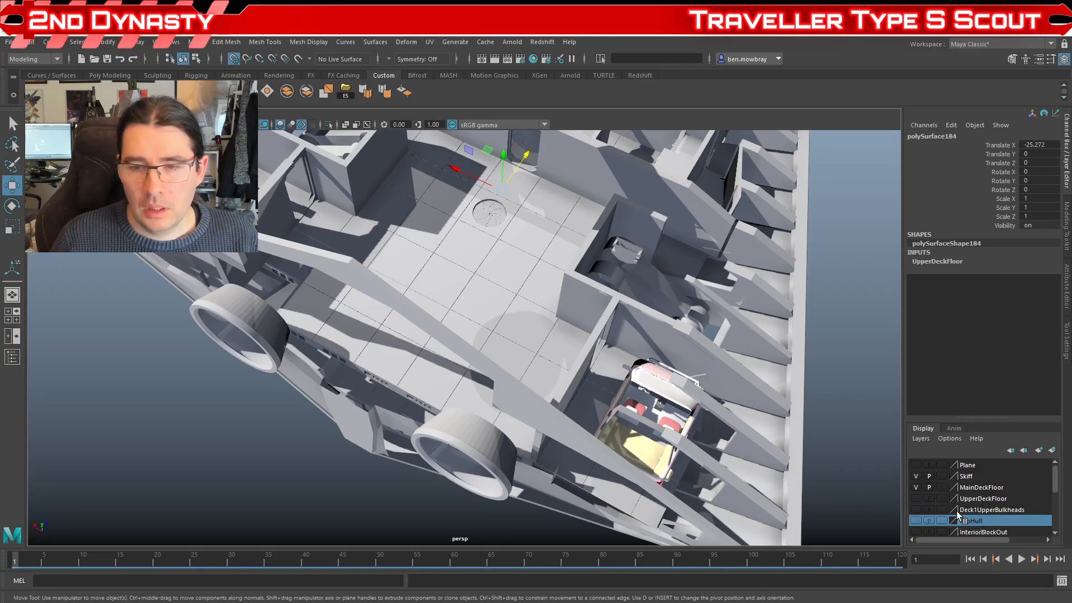
{"action": "left_click", "coordinate": [524, 487]}
{"action": "mouse_move", "coordinate": [411, 507]}
{"action": "left_mouse_down"}
{"action": "mouse_move", "coordinate": [460, 451]}
{"action": "mouse_move", "coordinate": [416, 494]}
{"action": "left_mouse_up"}
{"action": "left_click", "coordinate": [472, 494]}
{"action": "scroll", "coordinate": [448, 473], "scroll_direction": "up", "scroll_amount": 3}
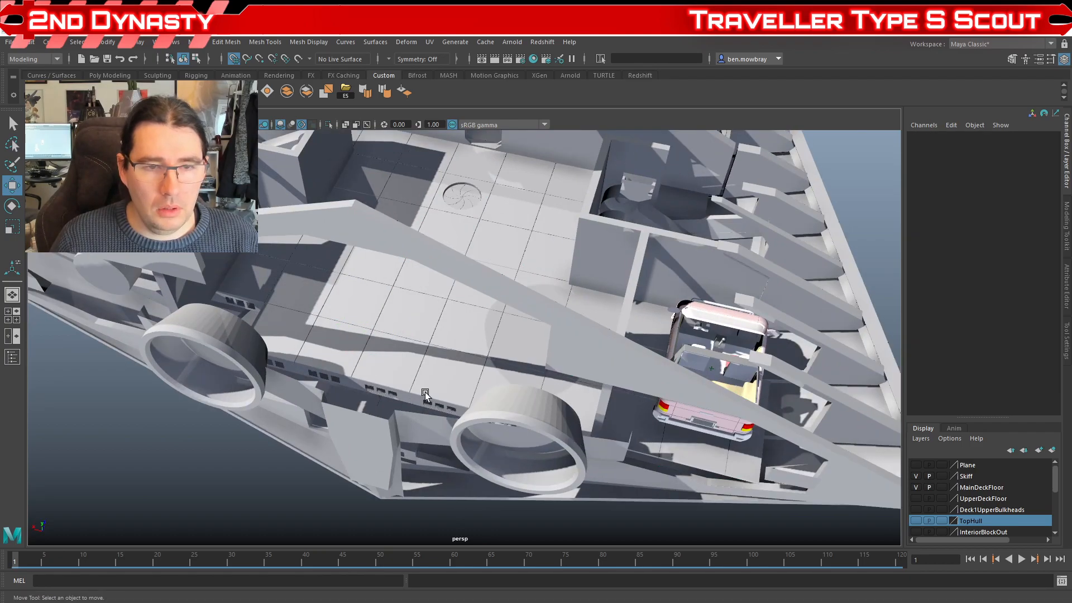
Step: Hide the MainDeckFloor layer and inspect the lower deck space and stern structure between the engine nozzles
{"action": "left_click", "coordinate": [423, 395]}
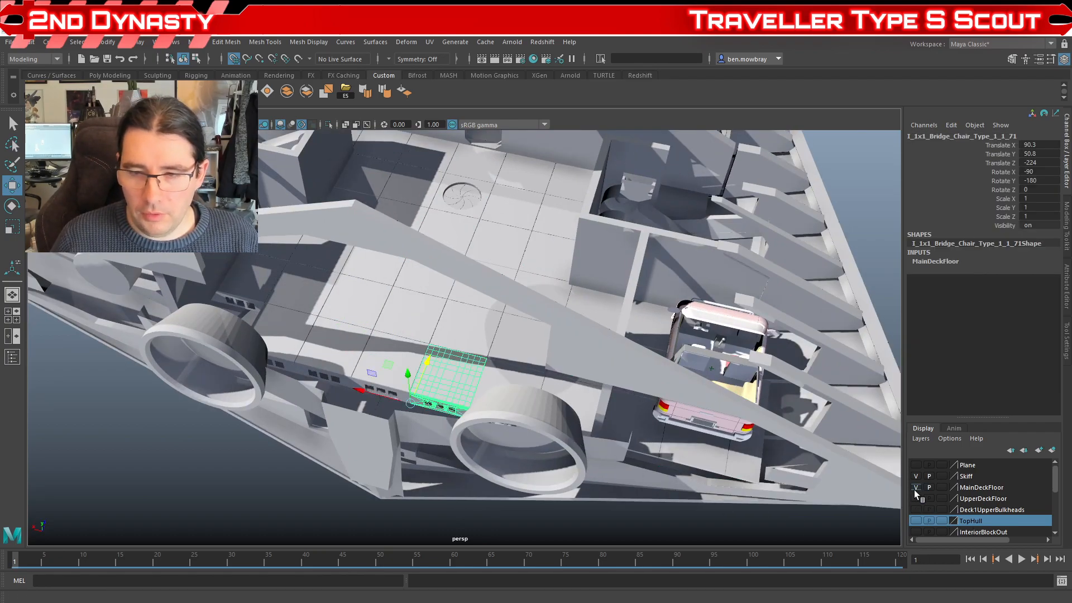
{"action": "left_click_drag", "start_coordinate": [511, 407], "coordinate": [577, 421]}
{"action": "scroll", "coordinate": [521, 311], "scroll_direction": "up", "scroll_amount": 5}
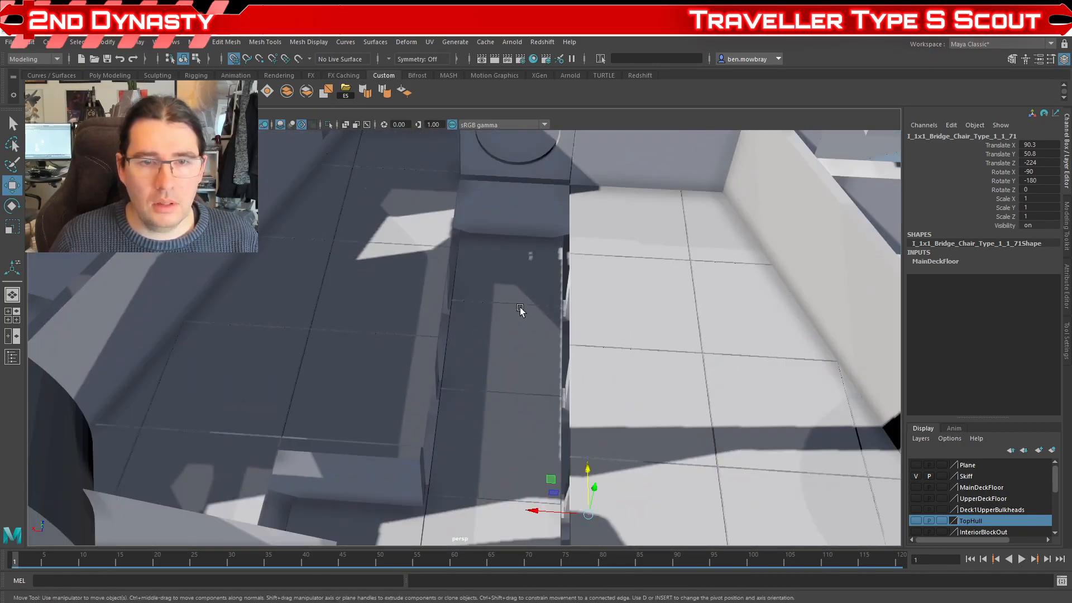
{"action": "scroll", "coordinate": [521, 317], "scroll_direction": "down", "scroll_amount": 5}
{"action": "mouse_move", "coordinate": [521, 318]}
{"action": "left_mouse_down"}
{"action": "mouse_move", "coordinate": [500, 273]}
{"action": "mouse_move", "coordinate": [485, 302]}
{"action": "mouse_move", "coordinate": [507, 315]}
{"action": "left_mouse_up"}
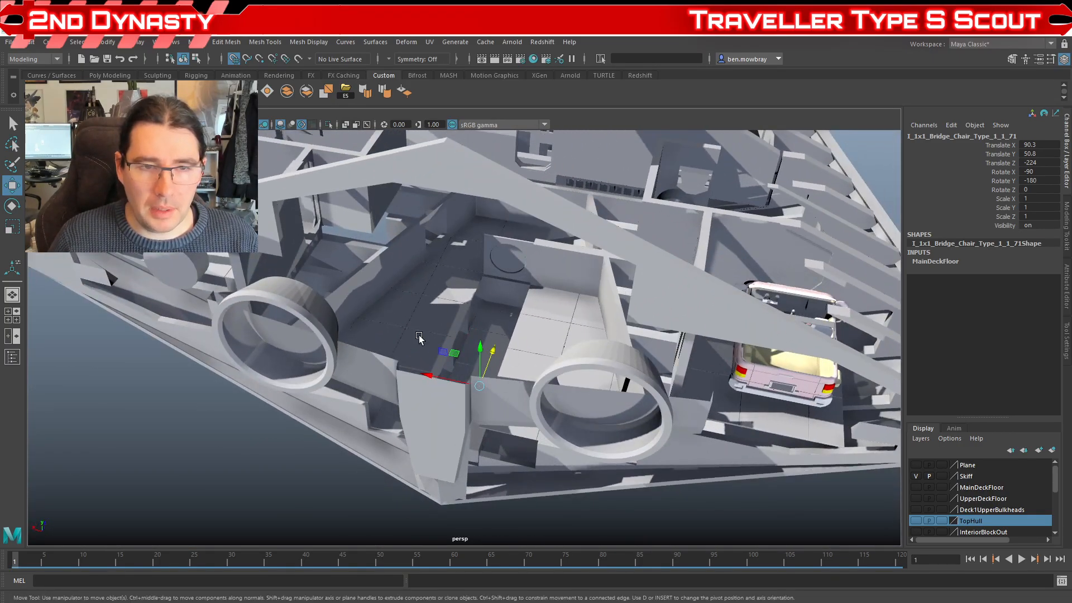
{"action": "scroll", "coordinate": [419, 338], "scroll_direction": "down", "scroll_amount": 5}
{"action": "left_click_drag", "start_coordinate": [472, 374], "coordinate": [474, 313]}
{"action": "scroll", "coordinate": [378, 340], "scroll_direction": "up", "scroll_amount": 5}
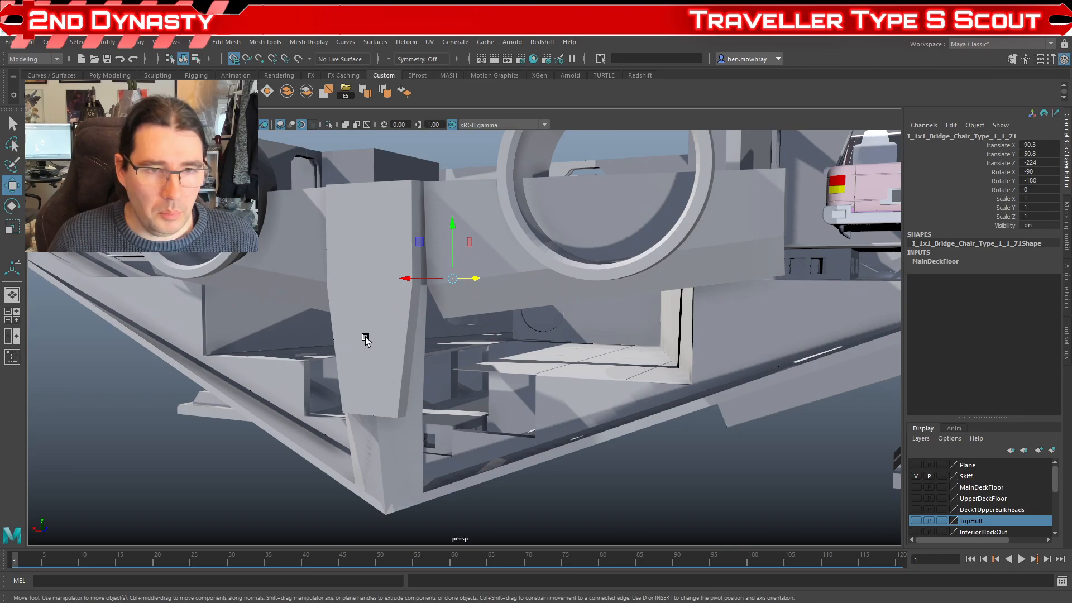
{"action": "scroll", "coordinate": [402, 363], "scroll_direction": "down", "scroll_amount": 5}
{"action": "left_click_drag", "start_coordinate": [402, 363], "coordinate": [508, 423]}
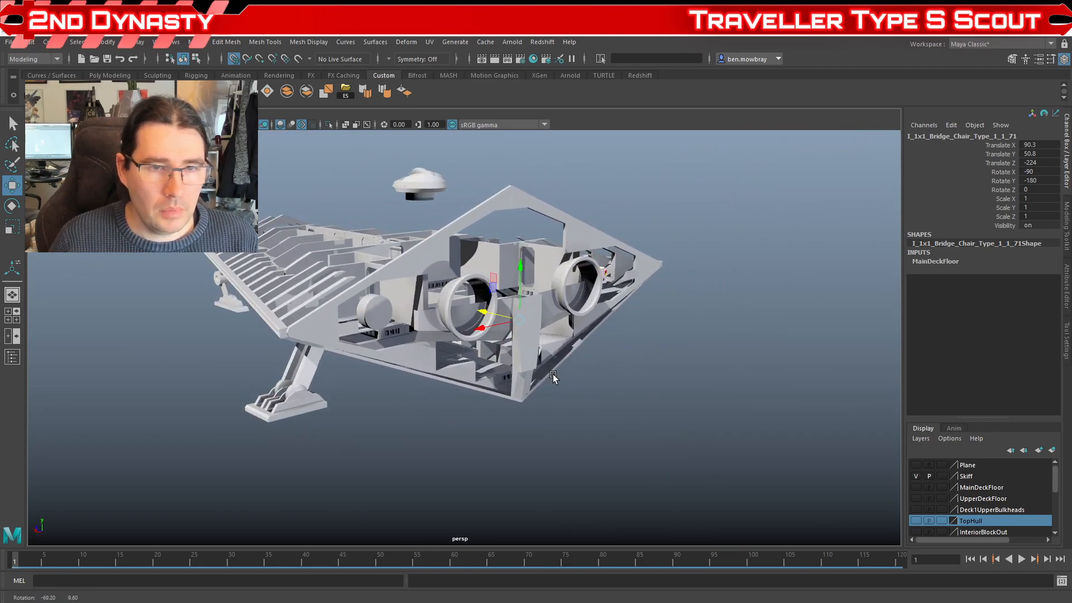
{"action": "scroll", "coordinate": [474, 390], "scroll_direction": "up", "scroll_amount": 5}
{"action": "scroll", "coordinate": [494, 402], "scroll_direction": "down", "scroll_amount": 5}
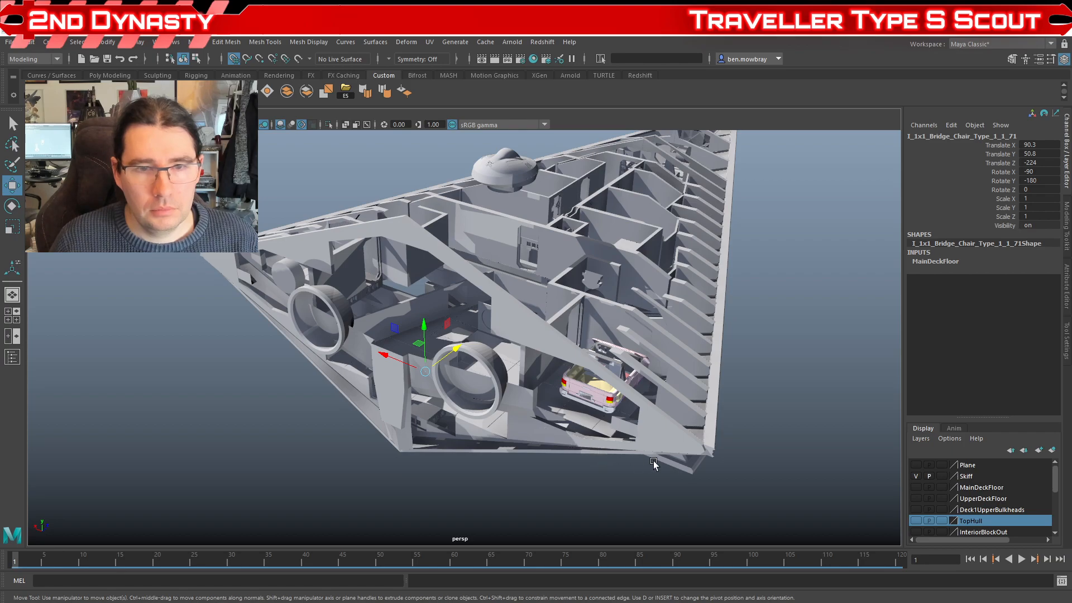
Step: Inspect the open hull from the rear, above and both sides, including the cargo space and vehicle bay
{"action": "left_click_drag", "start_coordinate": [551, 436], "coordinate": [547, 450]}
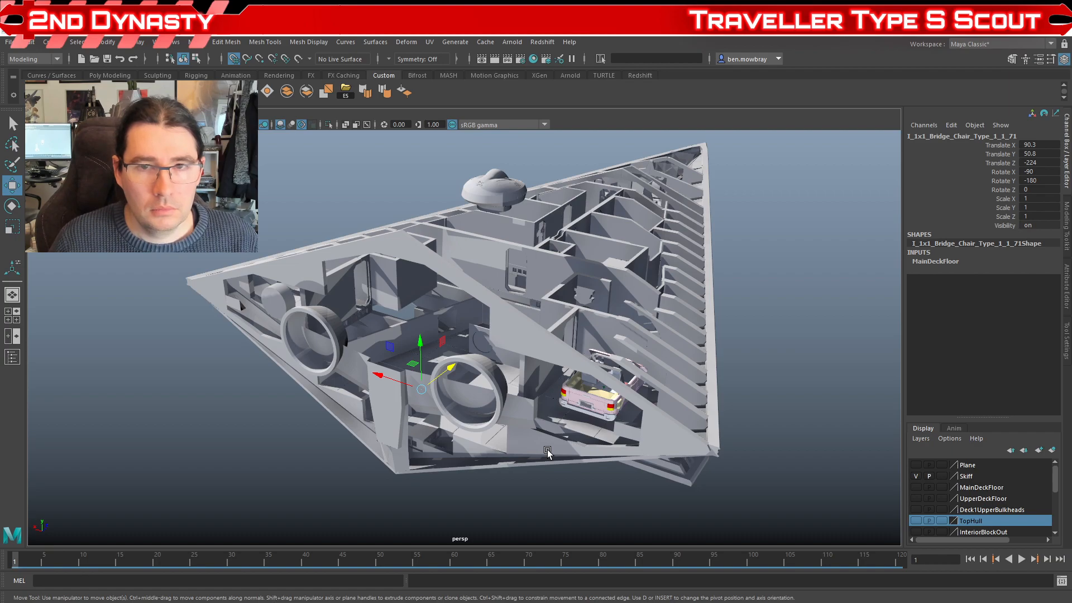
{"action": "mouse_move", "coordinate": [575, 461]}
{"action": "left_mouse_down"}
{"action": "mouse_move", "coordinate": [621, 474]}
{"action": "mouse_move", "coordinate": [574, 470]}
{"action": "mouse_move", "coordinate": [582, 465]}
{"action": "left_mouse_up"}
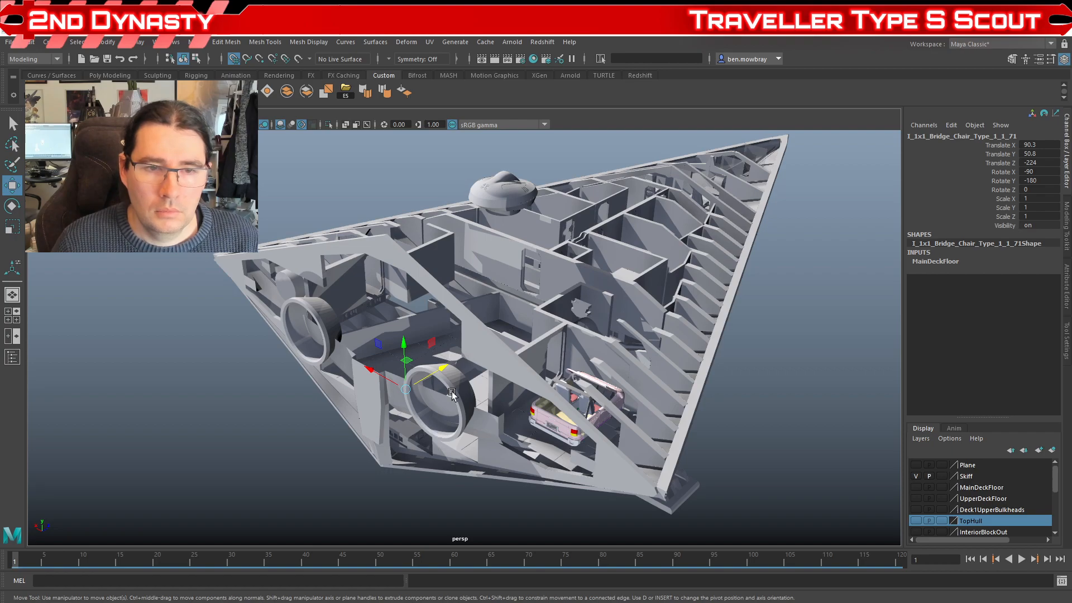
{"action": "mouse_move", "coordinate": [497, 436]}
{"action": "left_mouse_down"}
{"action": "mouse_move", "coordinate": [508, 458]}
{"action": "mouse_move", "coordinate": [543, 455]}
{"action": "mouse_move", "coordinate": [519, 424]}
{"action": "mouse_move", "coordinate": [511, 433]}
{"action": "mouse_move", "coordinate": [497, 423]}
{"action": "mouse_move", "coordinate": [504, 454]}
{"action": "left_mouse_up"}
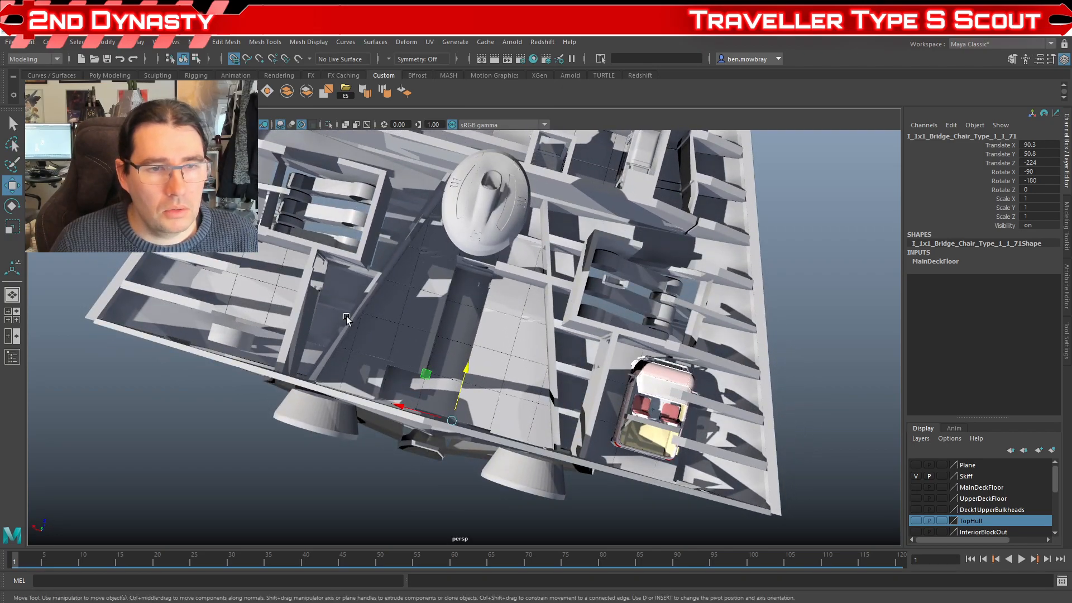
{"action": "left_click_drag", "start_coordinate": [361, 367], "coordinate": [502, 241]}
{"action": "scroll", "coordinate": [527, 331], "scroll_direction": "up", "scroll_amount": 5}
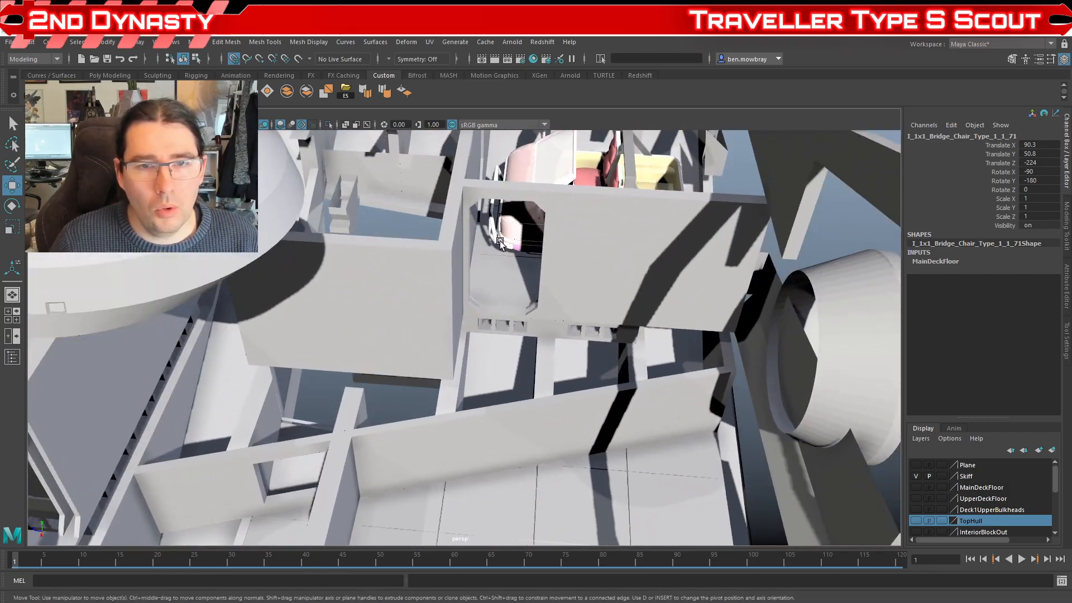
{"action": "scroll", "coordinate": [524, 342], "scroll_direction": "down", "scroll_amount": 6}
{"action": "left_click_drag", "start_coordinate": [524, 342], "coordinate": [442, 360]}
{"action": "scroll", "coordinate": [499, 363], "scroll_direction": "up", "scroll_amount": 3}
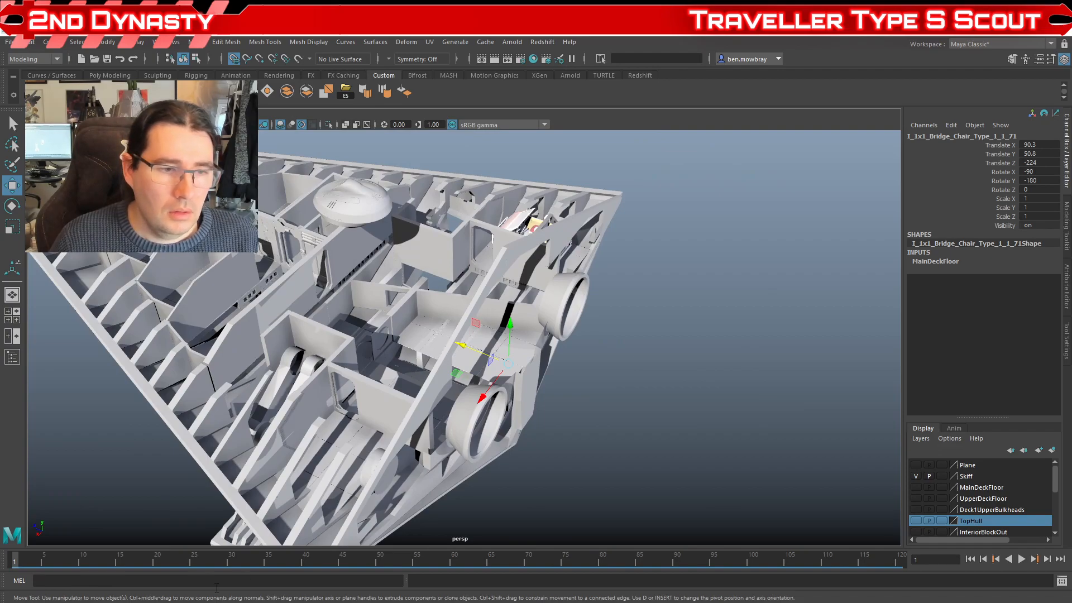
{"action": "left_click_drag", "start_coordinate": [444, 413], "coordinate": [497, 489]}
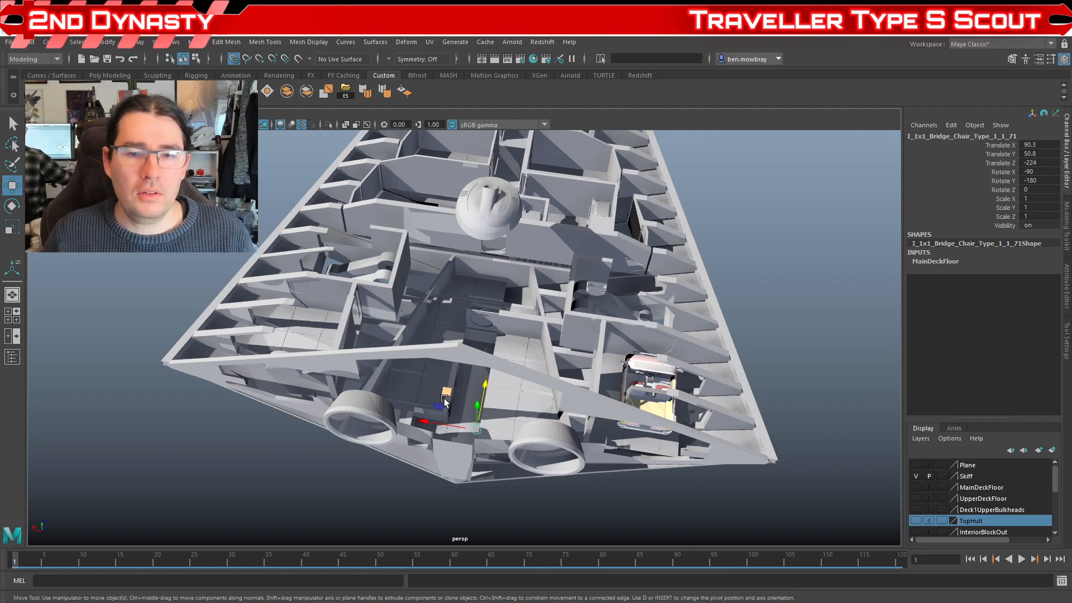
{"action": "left_click_drag", "start_coordinate": [379, 309], "coordinate": [495, 357]}
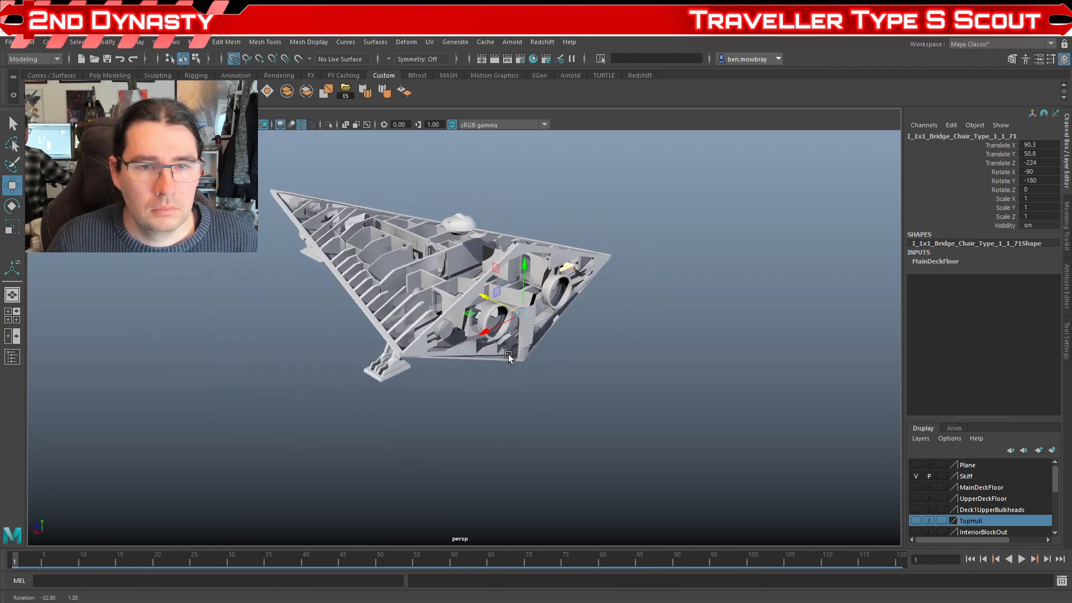
Step: Scrub the timeline to frame 35 and inspect the nose landing gear bay ahead of the bridge
{"action": "left_click_drag", "start_coordinate": [519, 370], "coordinate": [535, 417]}
{"action": "left_click_drag", "start_coordinate": [466, 419], "coordinate": [630, 328]}
{"action": "left_click_drag", "start_coordinate": [581, 385], "coordinate": [448, 409]}
{"action": "left_click_drag", "start_coordinate": [308, 426], "coordinate": [304, 481]}
{"action": "left_click_drag", "start_coordinate": [12, 564], "coordinate": [268, 561]}
{"action": "left_click_drag", "start_coordinate": [391, 430], "coordinate": [226, 445]}
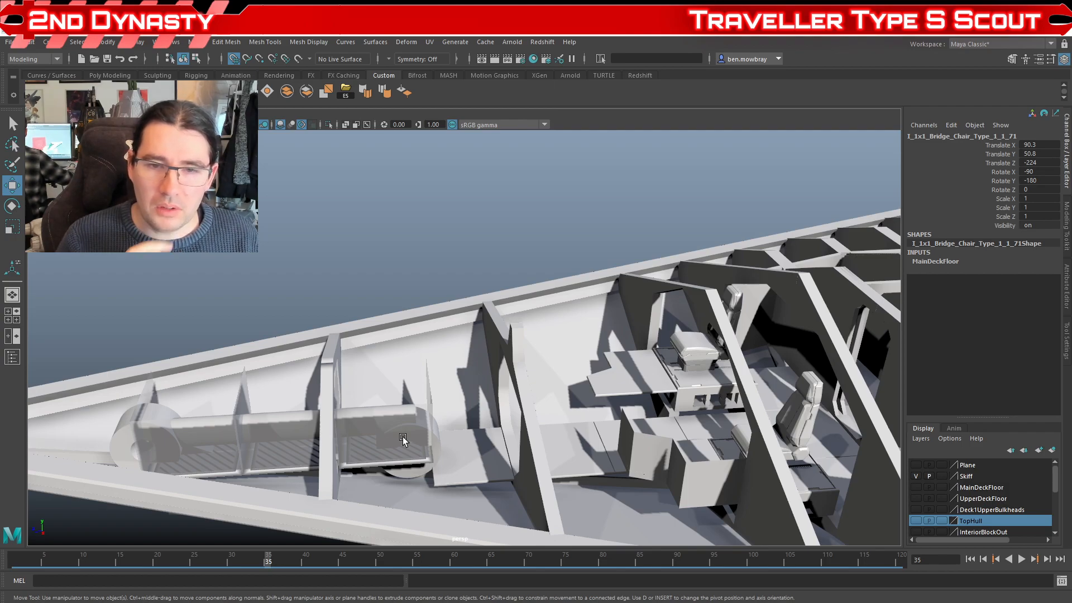
{"action": "scroll", "coordinate": [358, 464], "scroll_direction": "down", "scroll_amount": 5}
{"action": "scroll", "coordinate": [387, 459], "scroll_direction": "up", "scroll_amount": 4}
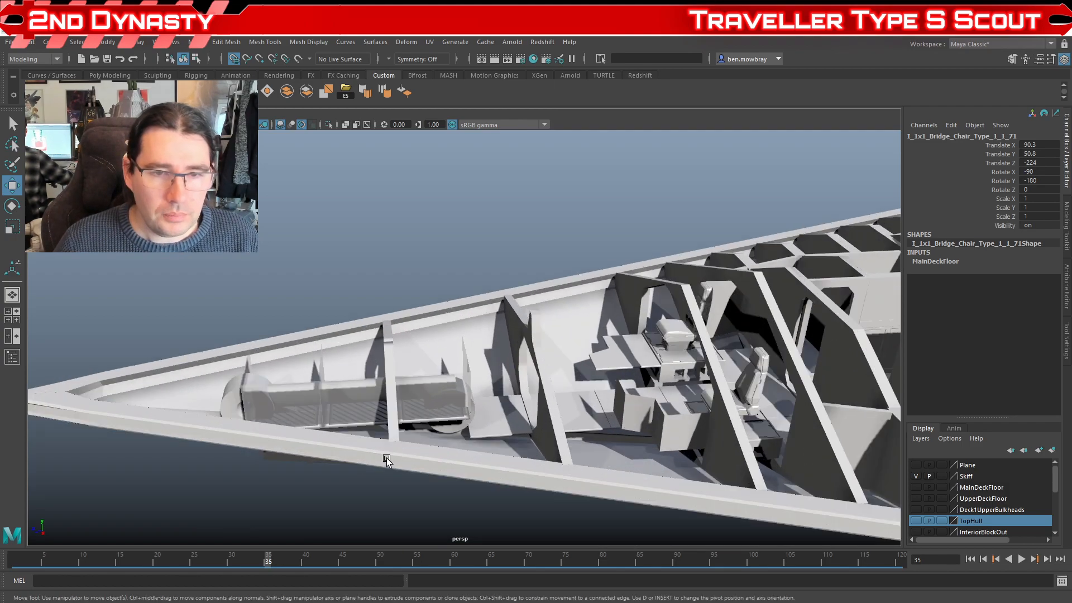
{"action": "left_click_drag", "start_coordinate": [435, 458], "coordinate": [488, 444]}
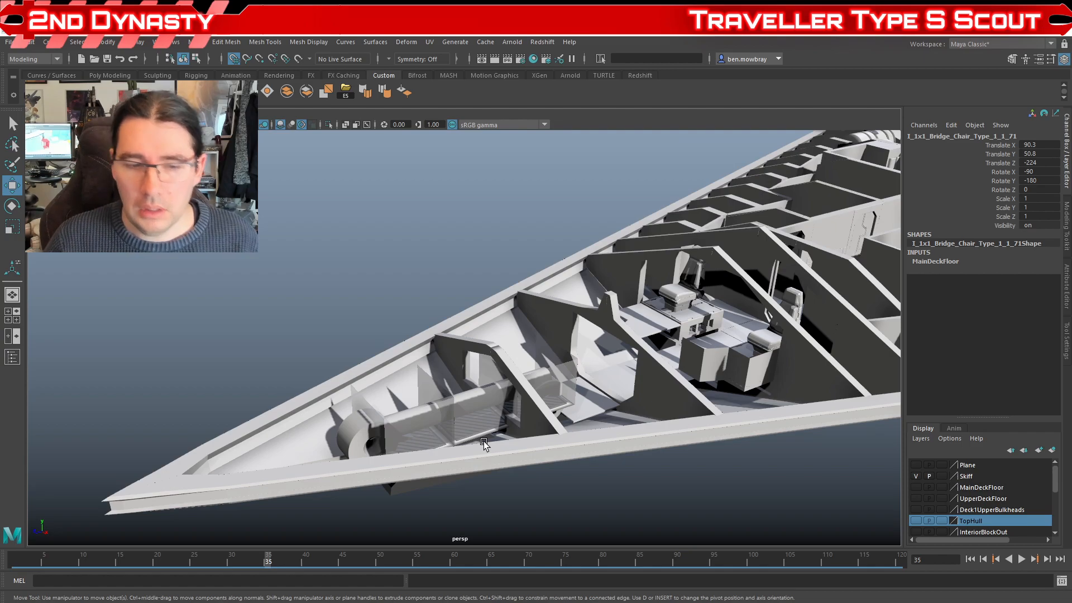
Step: Try moving the nose landing gear, LandingGearStart, along the Z axis and undo the move
{"action": "left_click_drag", "start_coordinate": [488, 440], "coordinate": [343, 474]}
{"action": "left_click", "coordinate": [444, 408]}
{"action": "left_click_drag", "start_coordinate": [444, 408], "coordinate": [468, 366]}
{"action": "left_click_drag", "start_coordinate": [338, 365], "coordinate": [426, 426]}
{"action": "key", "text": "ctrl+z"}
{"action": "key", "text": "ctrl+z"}
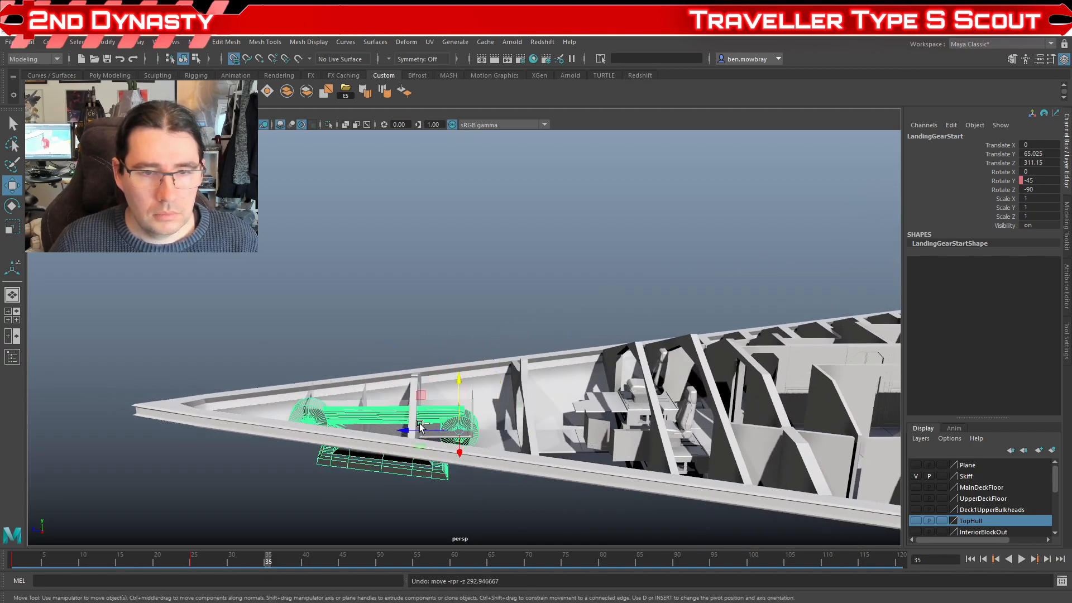
Step: Play the landing gear animation to review the nose gear from the side of the hull
{"action": "scroll", "coordinate": [396, 437], "scroll_direction": "down", "scroll_amount": 5}
{"action": "left_click", "coordinate": [408, 450]}
{"action": "left_click_drag", "start_coordinate": [416, 446], "coordinate": [443, 429]}
{"action": "key", "text": "alt+v"}
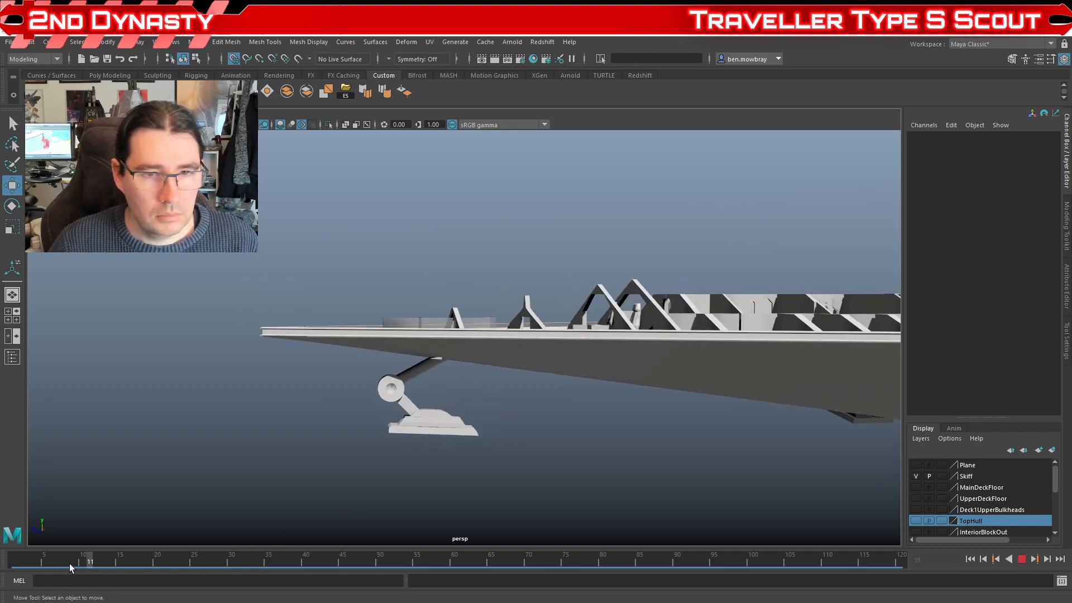
{"action": "left_click_drag", "start_coordinate": [469, 433], "coordinate": [469, 389]}
{"action": "left_click_drag", "start_coordinate": [579, 387], "coordinate": [408, 410]}
Step: Show the DeckPlanUpper layer briefly to compare the plan with the model's upper bulkheads, and hide it again
{"action": "scroll", "coordinate": [961, 499], "scroll_direction": "down", "scroll_amount": 5}
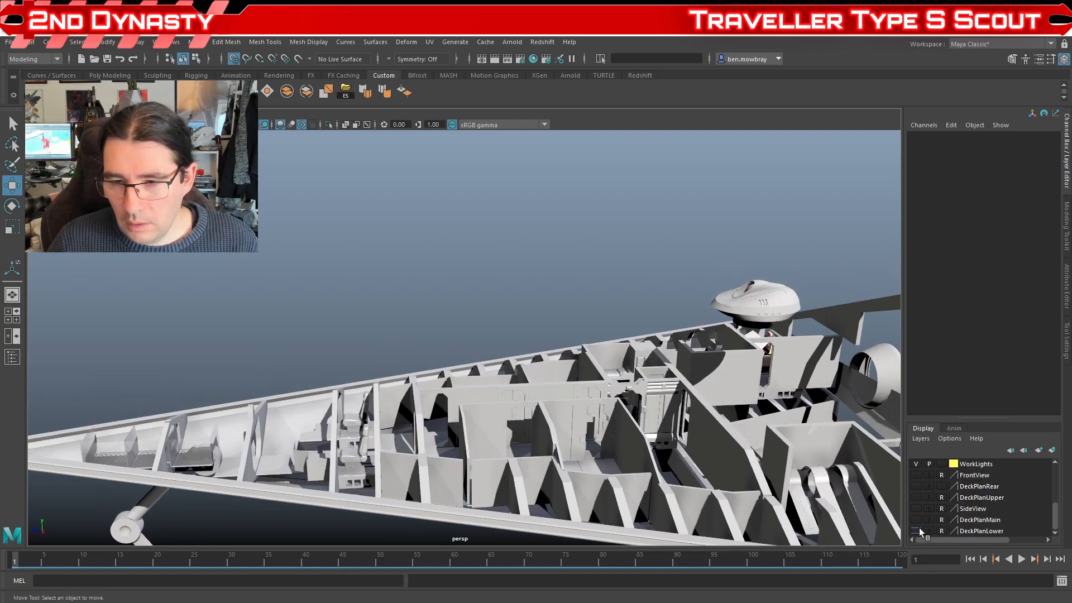
{"action": "left_click", "coordinate": [916, 497]}
{"action": "left_click_drag", "start_coordinate": [726, 447], "coordinate": [761, 491]}
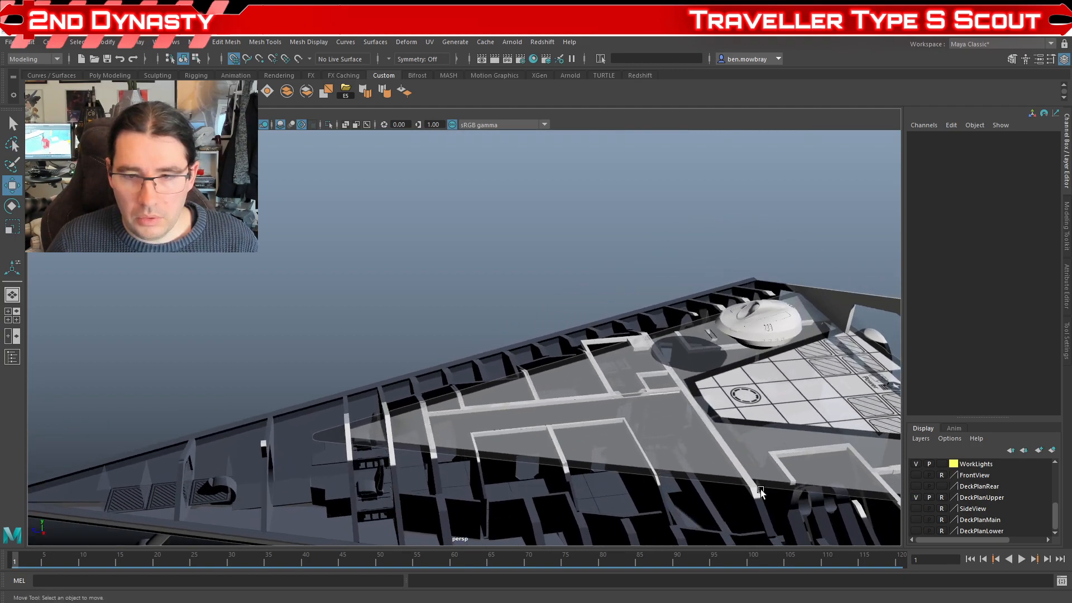
{"action": "left_click", "coordinate": [916, 497]}
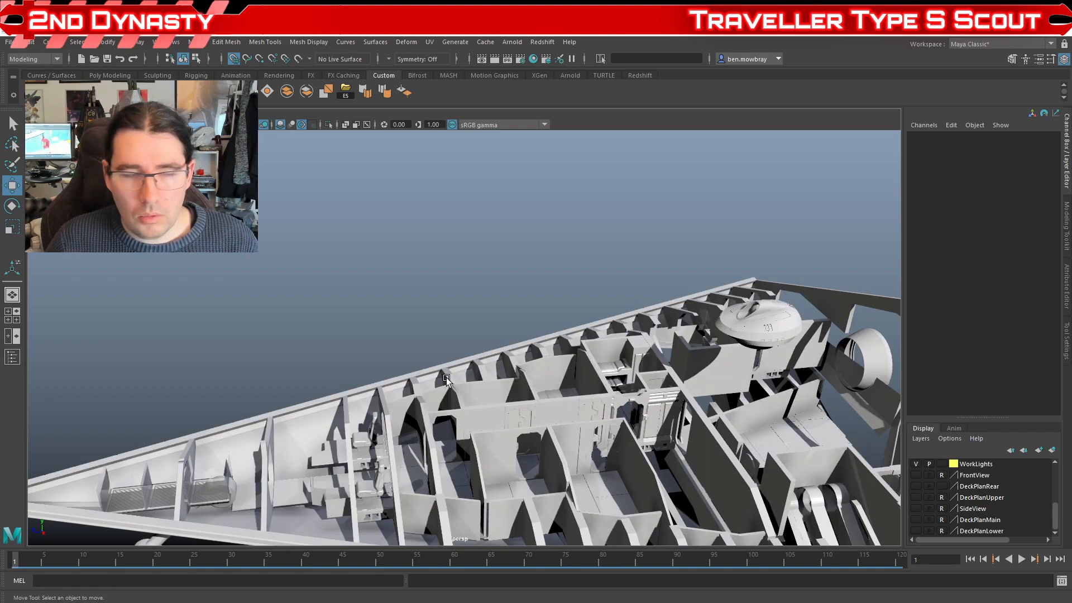
Step: Find and select UpperDeckPlanPlane among the scene objects and show the DeckPlanUpper layer over the hull
{"action": "left_click", "coordinate": [12, 356]}
{"action": "scroll", "coordinate": [64, 405], "scroll_direction": "down", "scroll_amount": 1}
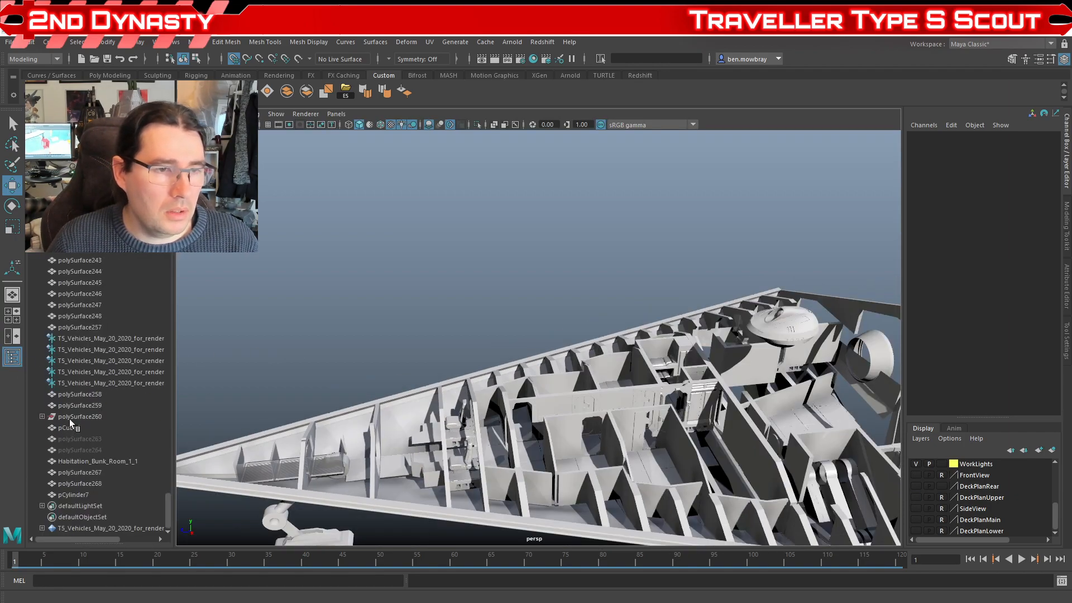
{"action": "scroll", "coordinate": [39, 391], "scroll_direction": "up", "scroll_amount": 8}
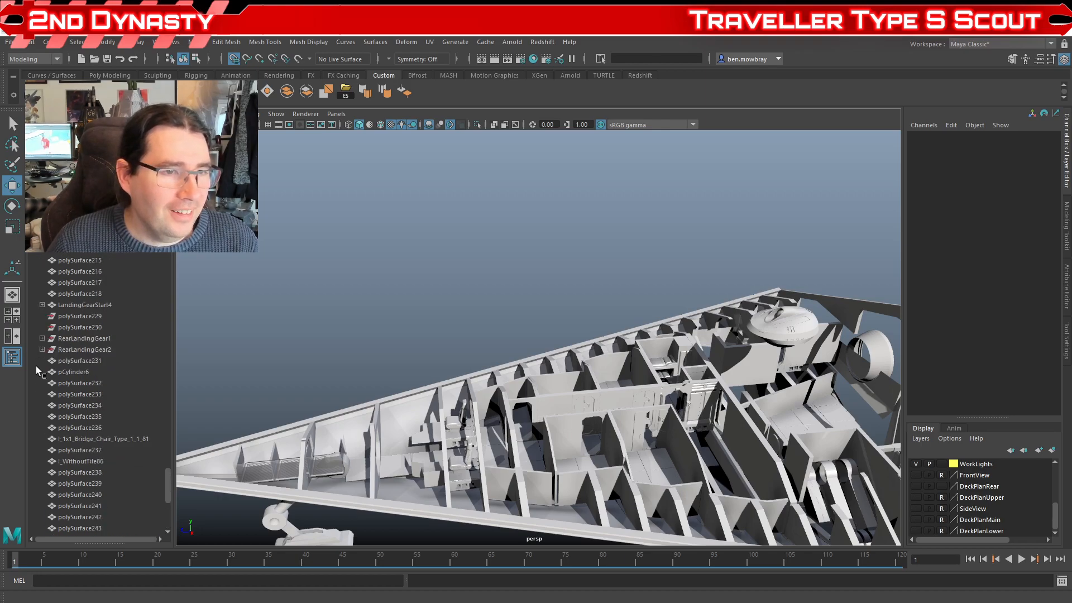
{"action": "scroll", "coordinate": [48, 318], "scroll_direction": "up", "scroll_amount": 10}
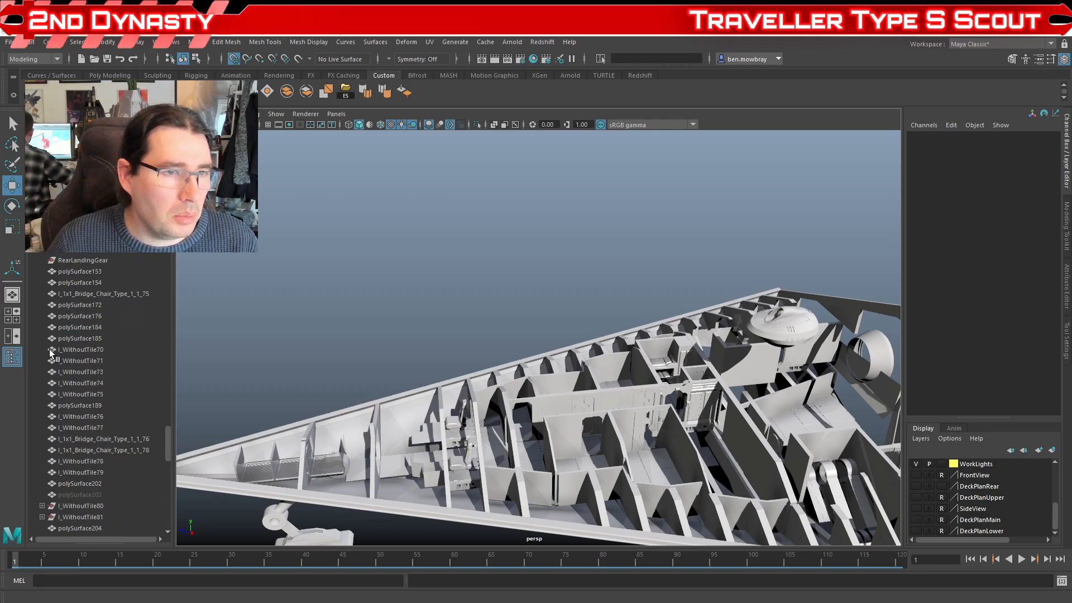
{"action": "scroll", "coordinate": [48, 285], "scroll_direction": "up", "scroll_amount": 3}
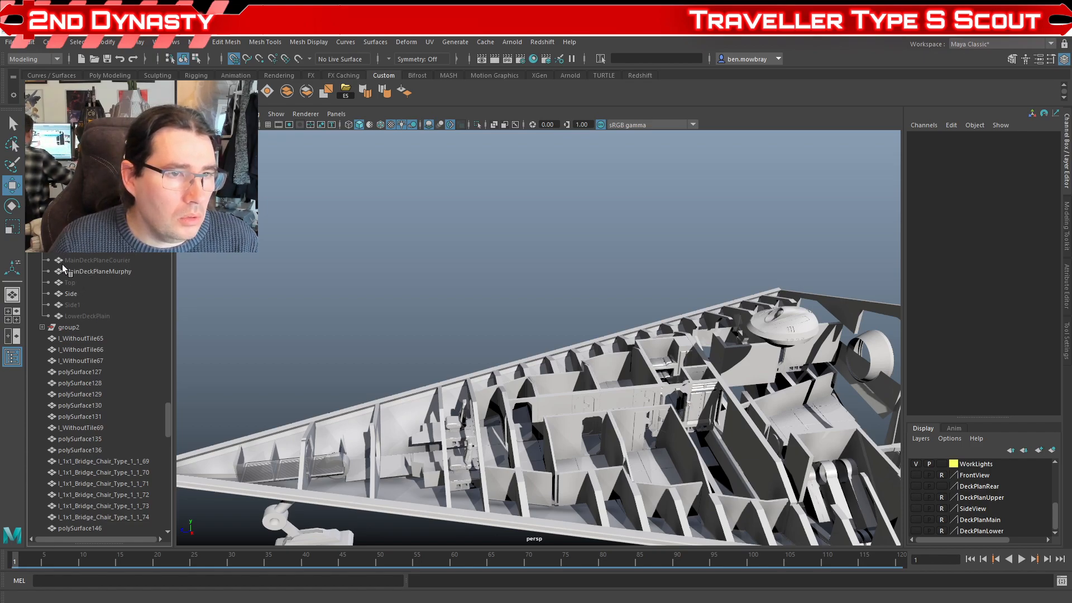
{"action": "left_click", "coordinate": [89, 237]}
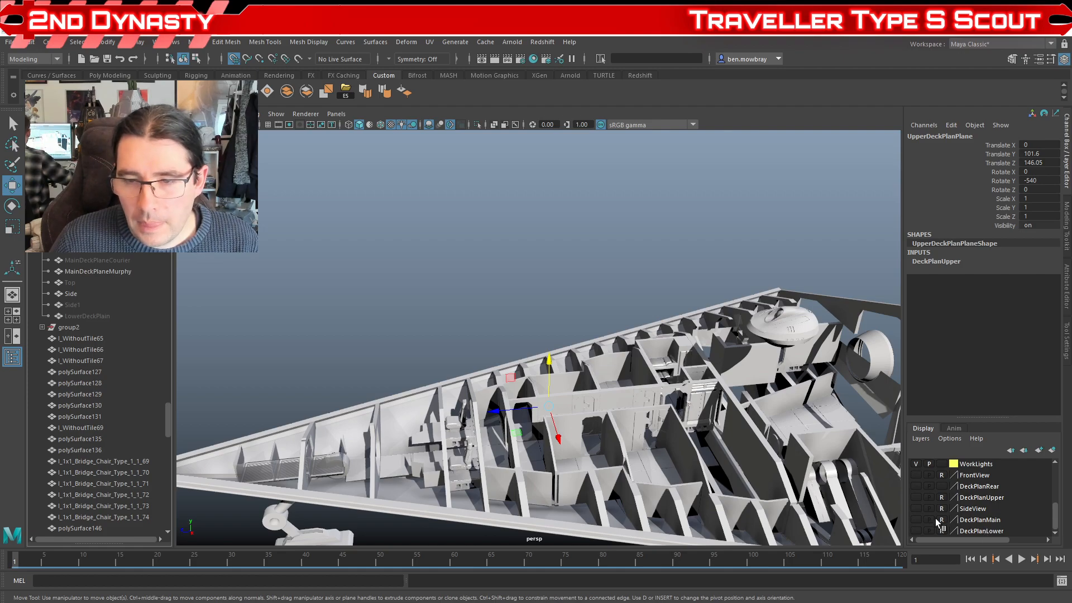
{"action": "left_click", "coordinate": [916, 498]}
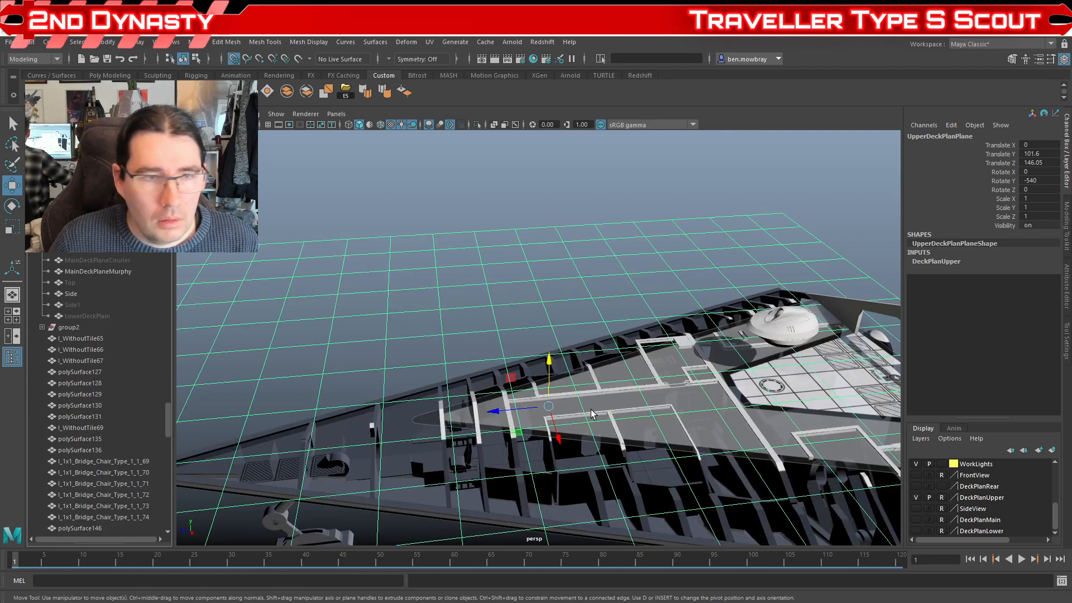
{"action": "left_click", "coordinate": [356, 333]}
{"action": "scroll", "coordinate": [356, 334], "scroll_direction": "down", "scroll_amount": 4}
{"action": "left_click_drag", "start_coordinate": [357, 333], "coordinate": [397, 326]}
{"action": "scroll", "coordinate": [387, 313], "scroll_direction": "up", "scroll_amount": 3}
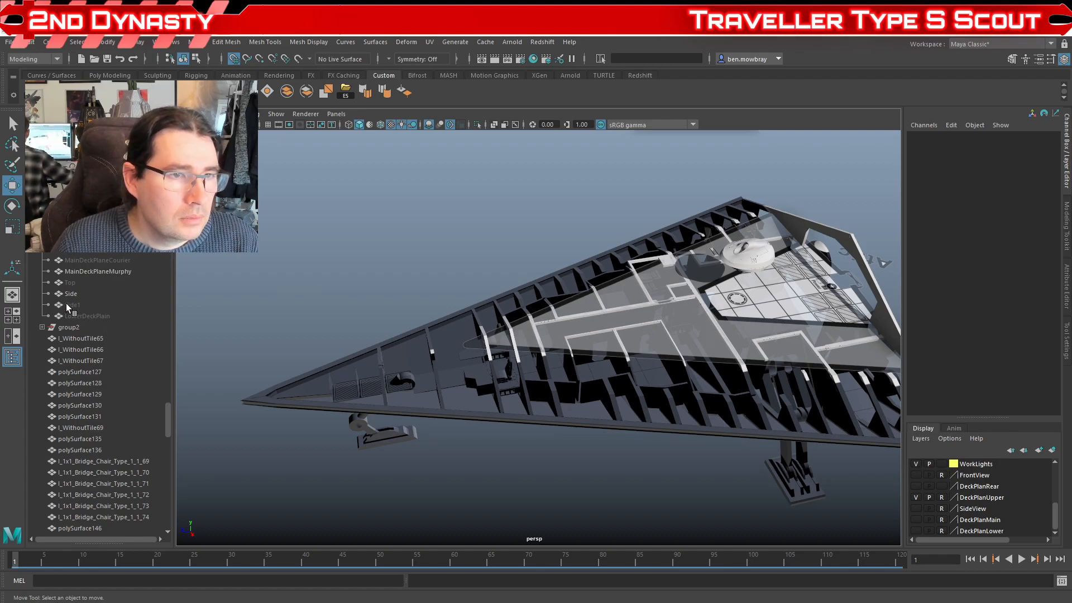
Step: Unhide the Top reference plane to overlay the alternative upper deck plan on the hull
{"action": "left_click", "coordinate": [70, 284]}
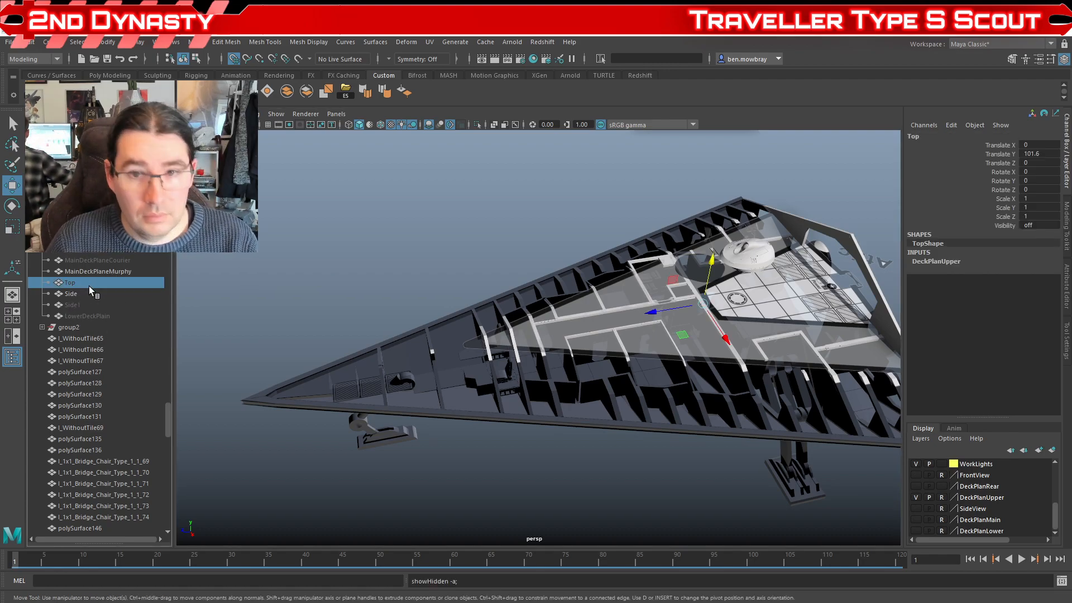
{"action": "key", "text": "shift+h"}
{"action": "left_click_drag", "start_coordinate": [263, 296], "coordinate": [355, 317]}
{"action": "scroll", "coordinate": [385, 326], "scroll_direction": "up", "scroll_amount": 8}
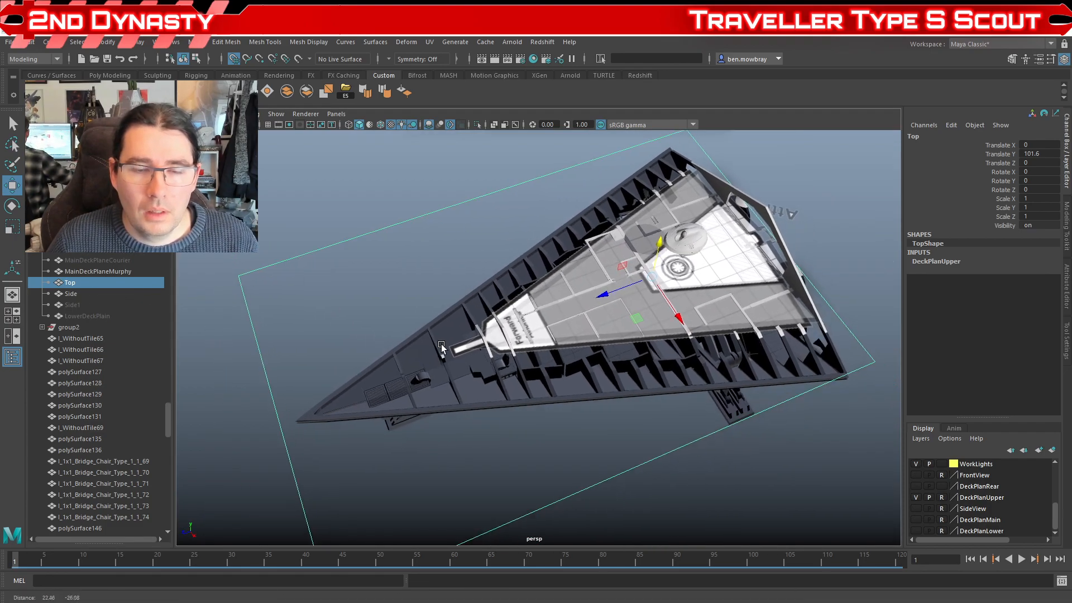
{"action": "left_click_drag", "start_coordinate": [416, 334], "coordinate": [567, 323]}
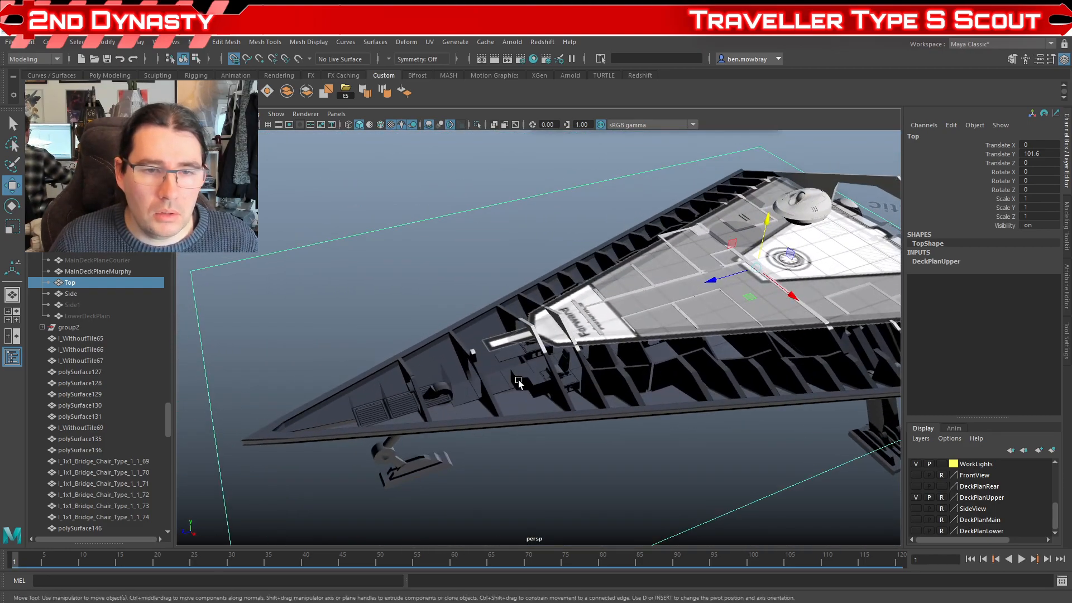
Step: Examine the forward section of the Top plan against the nose frames, landing gear bay and bridge
{"action": "scroll", "coordinate": [483, 360], "scroll_direction": "down", "scroll_amount": 7}
{"action": "left_click_drag", "start_coordinate": [481, 358], "coordinate": [486, 384]}
{"action": "scroll", "coordinate": [501, 387], "scroll_direction": "up", "scroll_amount": 7}
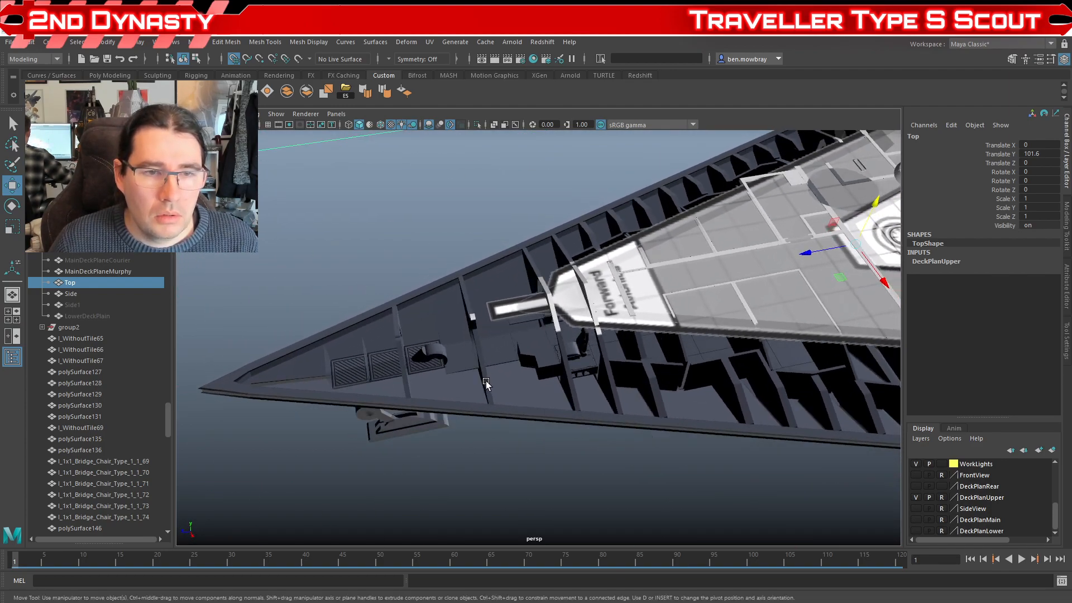
{"action": "scroll", "coordinate": [384, 367], "scroll_direction": "down", "scroll_amount": 5}
{"action": "left_click_drag", "start_coordinate": [383, 367], "coordinate": [531, 370]}
{"action": "scroll", "coordinate": [531, 371], "scroll_direction": "up", "scroll_amount": 5}
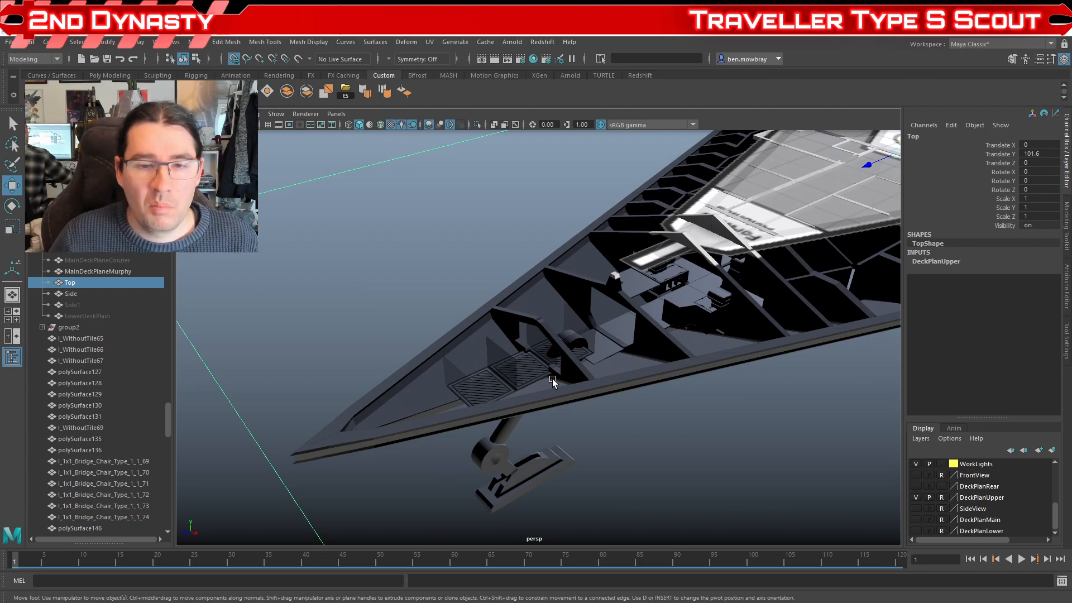
{"action": "left_click_drag", "start_coordinate": [541, 313], "coordinate": [586, 387]}
{"action": "scroll", "coordinate": [585, 386], "scroll_direction": "up", "scroll_amount": 5}
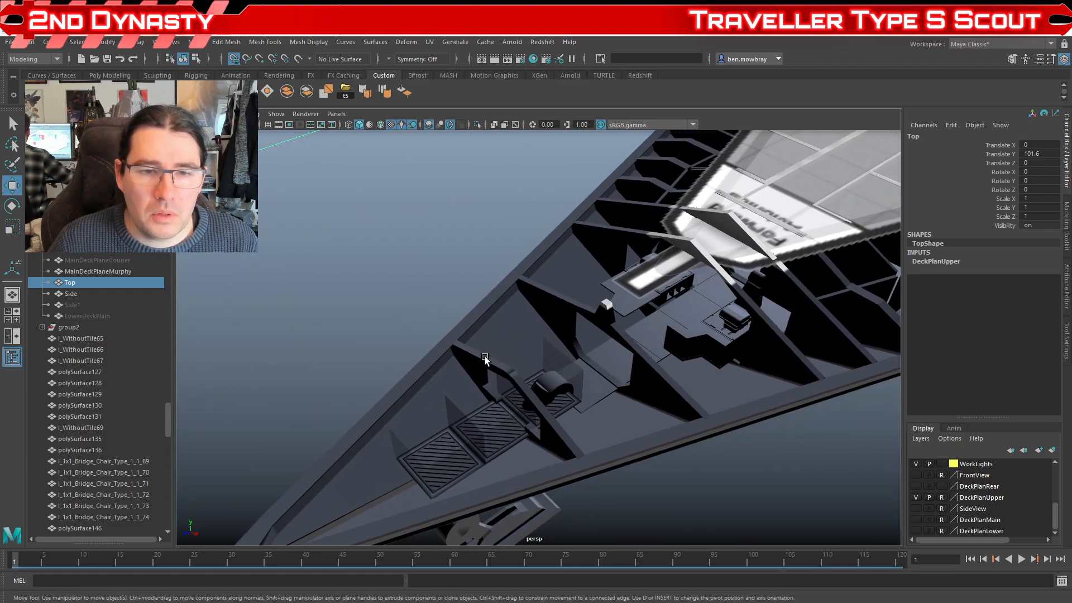
{"action": "scroll", "coordinate": [563, 337], "scroll_direction": "up", "scroll_amount": 5}
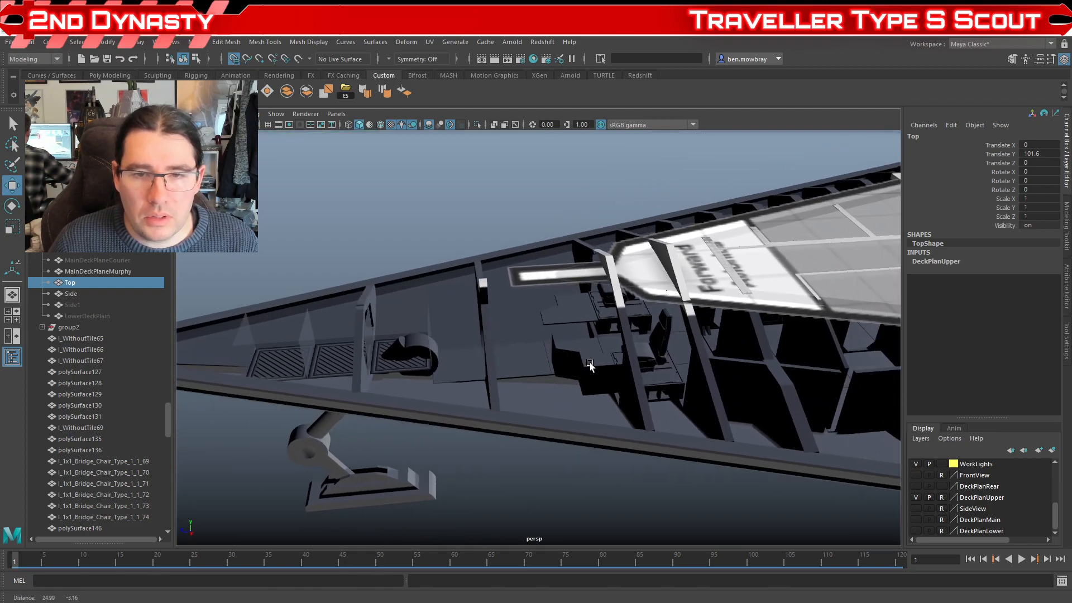
{"action": "left_click_drag", "start_coordinate": [490, 344], "coordinate": [541, 384]}
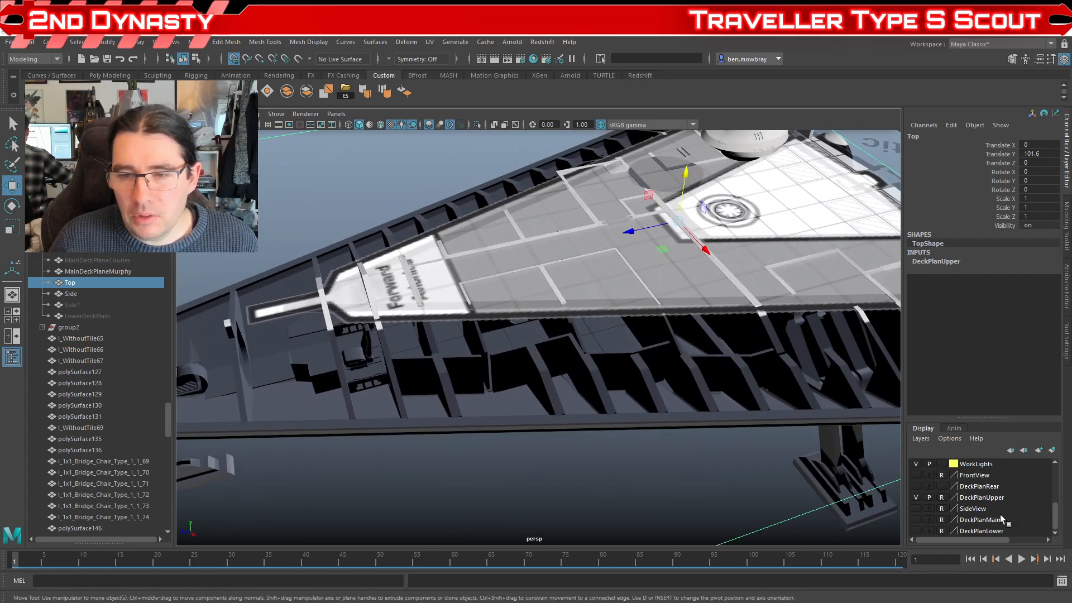
Step: Hide the DeckPlanUpper layer and close the Outliner to see the whole deck layout
{"action": "left_click", "coordinate": [917, 498]}
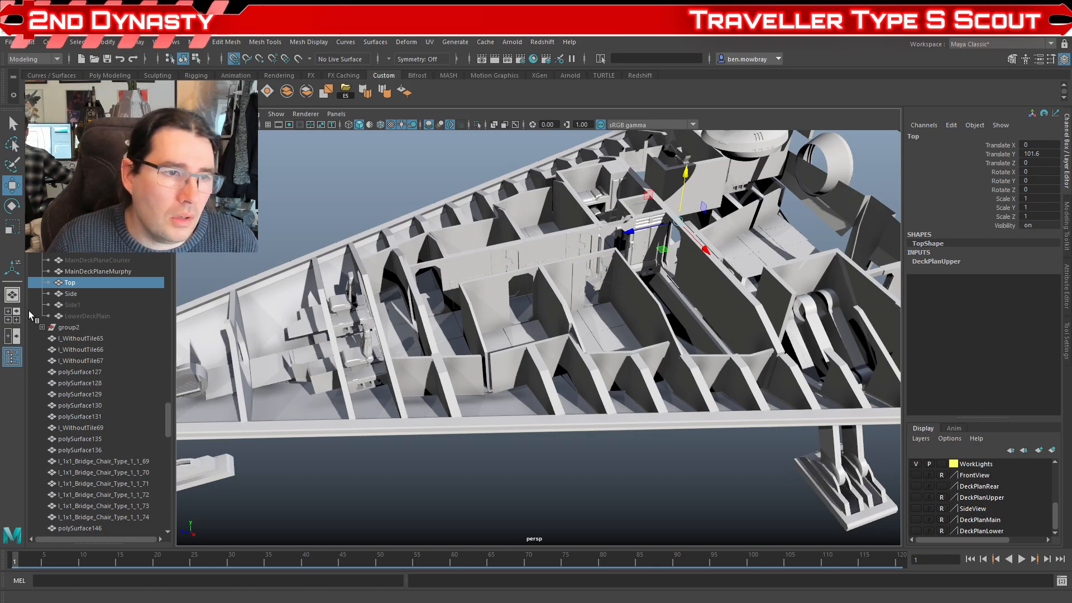
{"action": "left_click", "coordinate": [11, 358]}
{"action": "scroll", "coordinate": [375, 368], "scroll_direction": "down", "scroll_amount": 3}
{"action": "scroll", "coordinate": [454, 251], "scroll_direction": "up", "scroll_amount": 5}
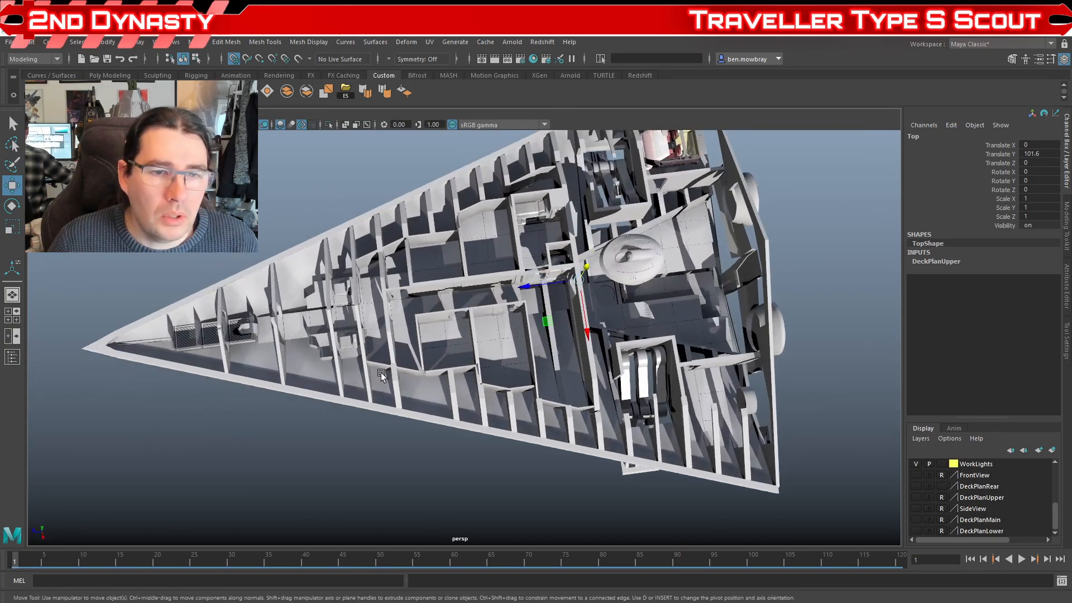
Step: Inspect the main deck's interior walls and fittings at close range
{"action": "left_click", "coordinate": [499, 231]}
{"action": "left_click_drag", "start_coordinate": [499, 231], "coordinate": [515, 402]}
{"action": "scroll", "coordinate": [429, 340], "scroll_direction": "down", "scroll_amount": 3}
{"action": "scroll", "coordinate": [514, 428], "scroll_direction": "up", "scroll_amount": 4}
{"action": "scroll", "coordinate": [474, 409], "scroll_direction": "down", "scroll_amount": 4}
{"action": "scroll", "coordinate": [501, 405], "scroll_direction": "up", "scroll_amount": 4}
{"action": "scroll", "coordinate": [570, 409], "scroll_direction": "up", "scroll_amount": 3}
{"action": "scroll", "coordinate": [524, 405], "scroll_direction": "up", "scroll_amount": 2}
{"action": "scroll", "coordinate": [524, 403], "scroll_direction": "down", "scroll_amount": 3}
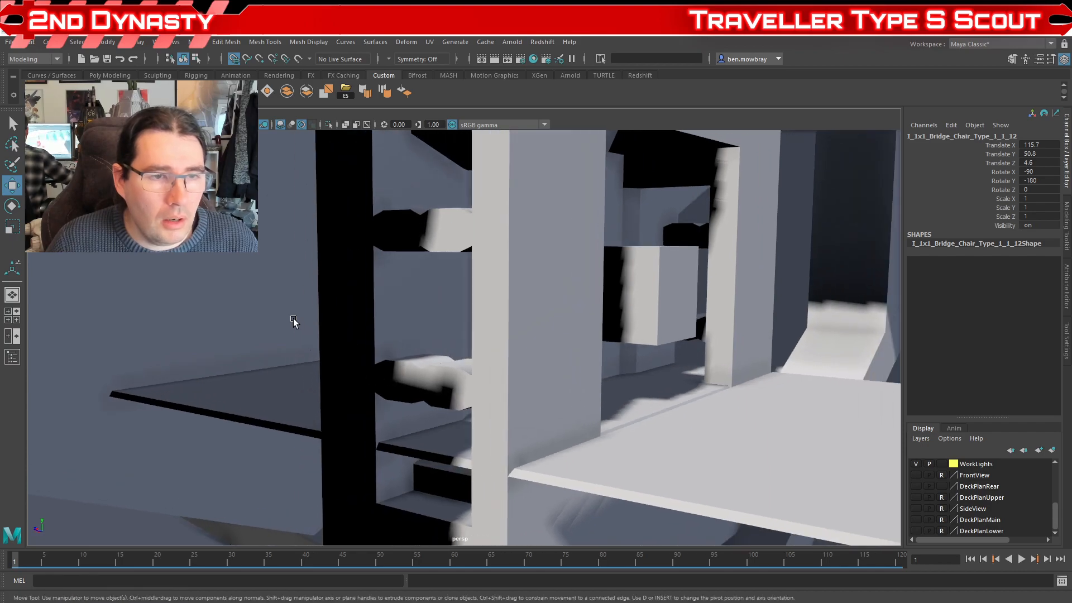
{"action": "left_click_drag", "start_coordinate": [280, 330], "coordinate": [319, 364]}
{"action": "scroll", "coordinate": [508, 362], "scroll_direction": "up", "scroll_amount": 3}
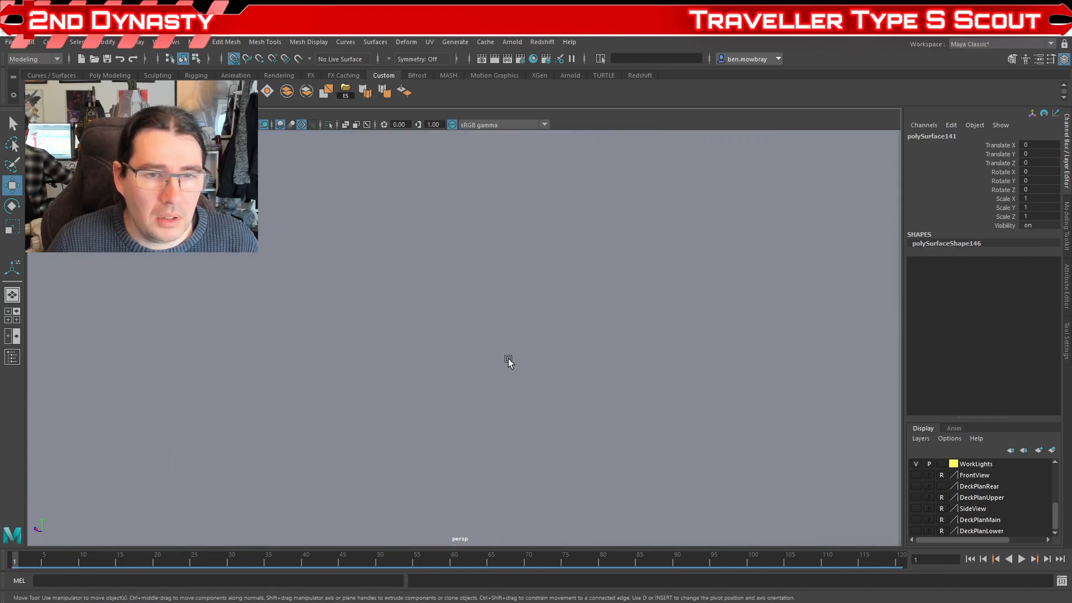
{"action": "scroll", "coordinate": [503, 395], "scroll_direction": "down", "scroll_amount": 3}
{"action": "left_click_drag", "start_coordinate": [502, 395], "coordinate": [554, 434]}
Step: Examine the central corridor, the adjoining rooms and the narrow compartments behind them from above
{"action": "left_click", "coordinate": [516, 369]}
{"action": "scroll", "coordinate": [517, 394], "scroll_direction": "down", "scroll_amount": 3}
{"action": "scroll", "coordinate": [506, 397], "scroll_direction": "down", "scroll_amount": 4}
{"action": "scroll", "coordinate": [502, 419], "scroll_direction": "down", "scroll_amount": 5}
{"action": "scroll", "coordinate": [405, 392], "scroll_direction": "up", "scroll_amount": 2}
{"action": "left_click_drag", "start_coordinate": [335, 318], "coordinate": [422, 358]}
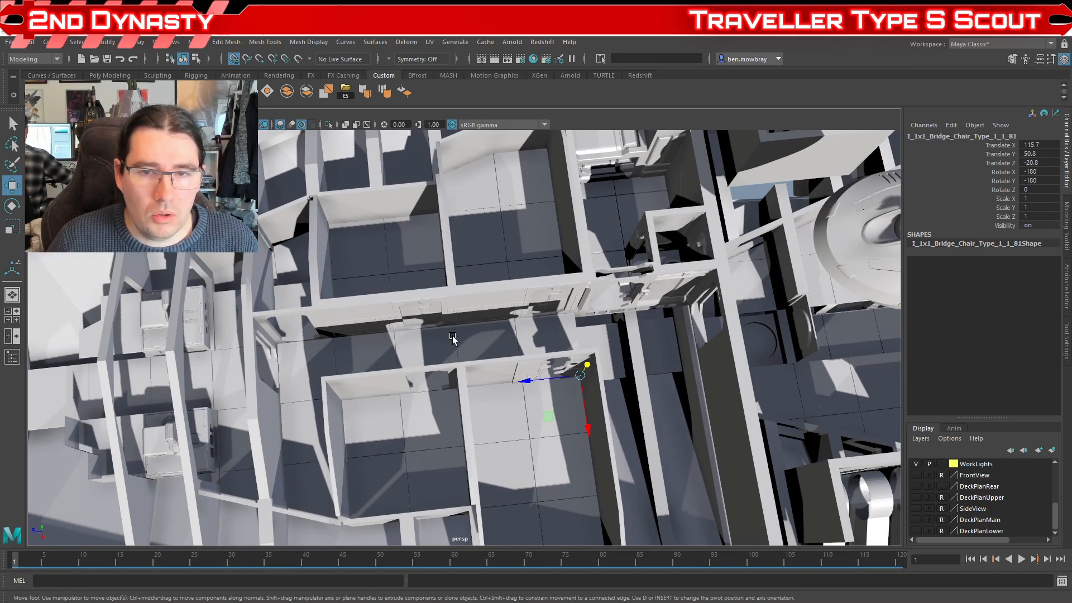
{"action": "left_click_drag", "start_coordinate": [633, 371], "coordinate": [517, 382]}
{"action": "scroll", "coordinate": [490, 376], "scroll_direction": "up", "scroll_amount": 5}
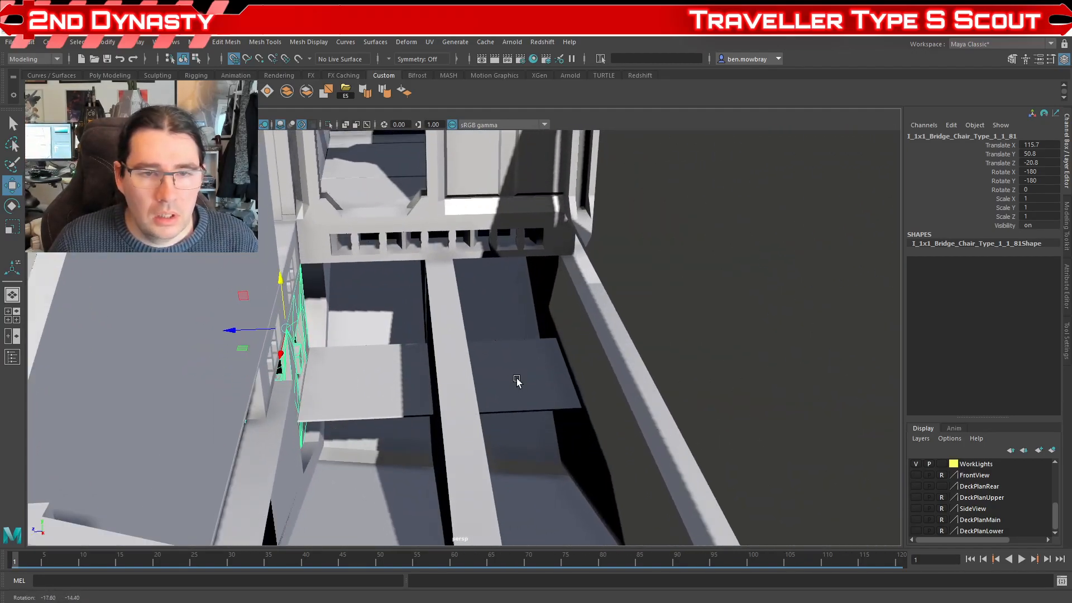
{"action": "scroll", "coordinate": [518, 382], "scroll_direction": "down", "scroll_amount": 6}
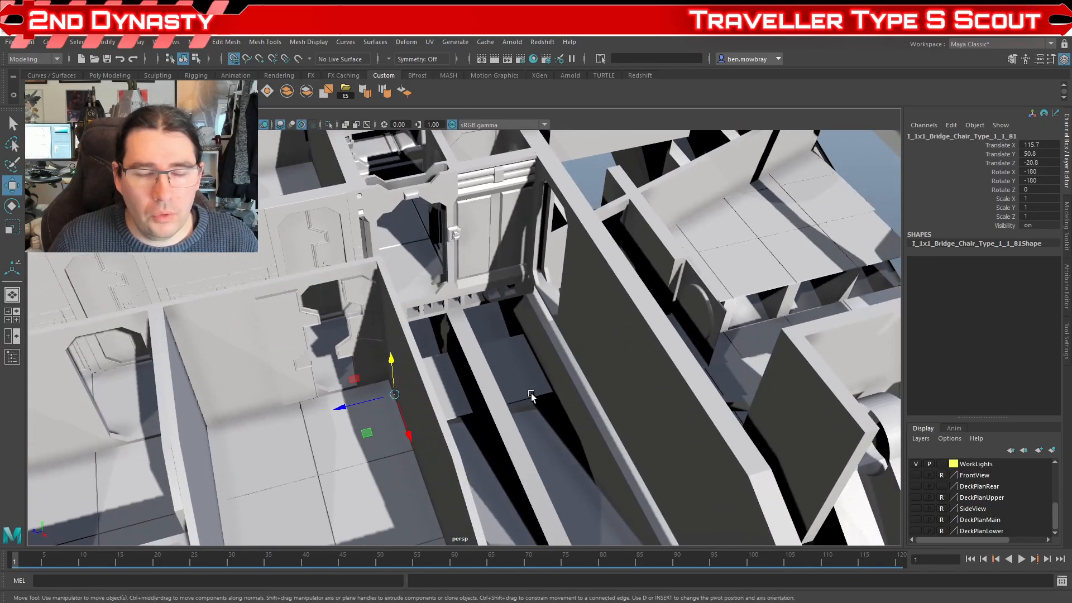
Step: Review the landing gear animation from beneath the hull and return the timeline to frame 1
{"action": "scroll", "coordinate": [552, 388], "scroll_direction": "down", "scroll_amount": 6}
{"action": "left_click_drag", "start_coordinate": [552, 388], "coordinate": [566, 338]}
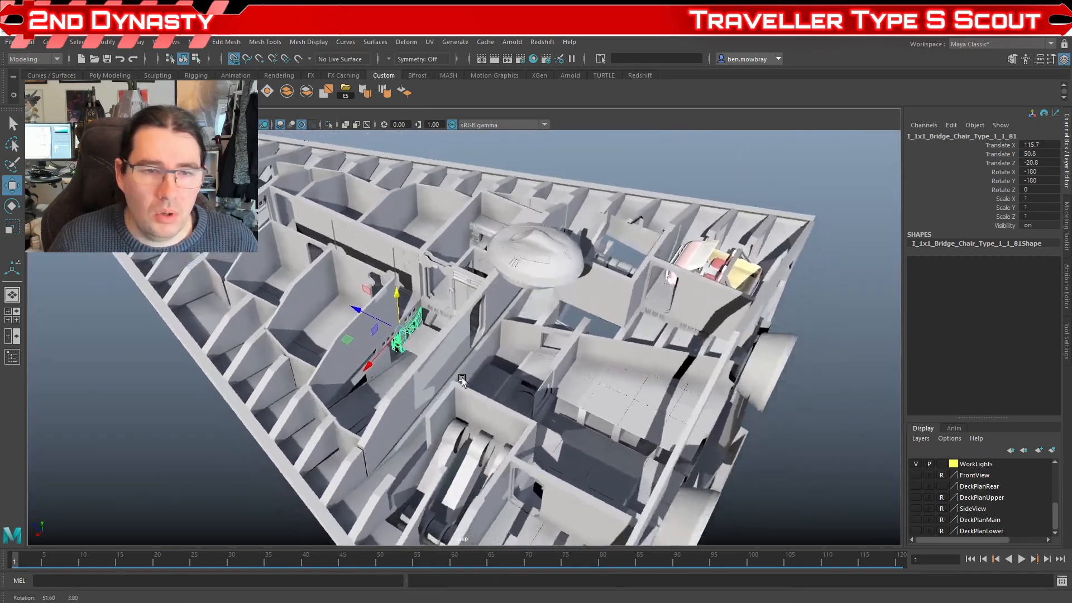
{"action": "scroll", "coordinate": [430, 384], "scroll_direction": "up", "scroll_amount": 5}
{"action": "scroll", "coordinate": [508, 384], "scroll_direction": "down", "scroll_amount": 5}
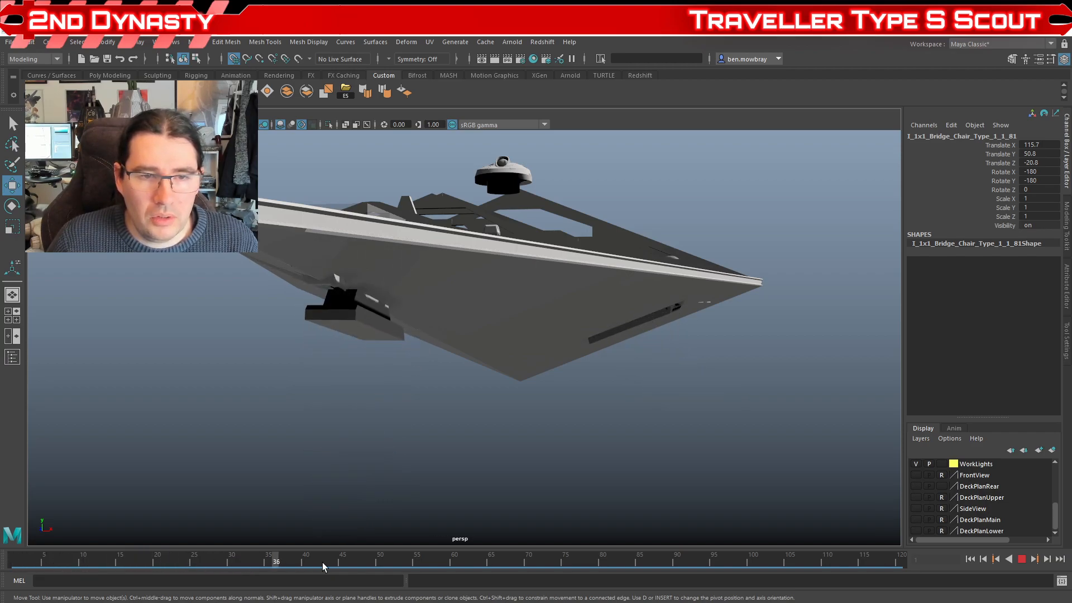
{"action": "left_click_drag", "start_coordinate": [196, 559], "coordinate": [4, 567]}
{"action": "left_click_drag", "start_coordinate": [158, 499], "coordinate": [517, 473]}
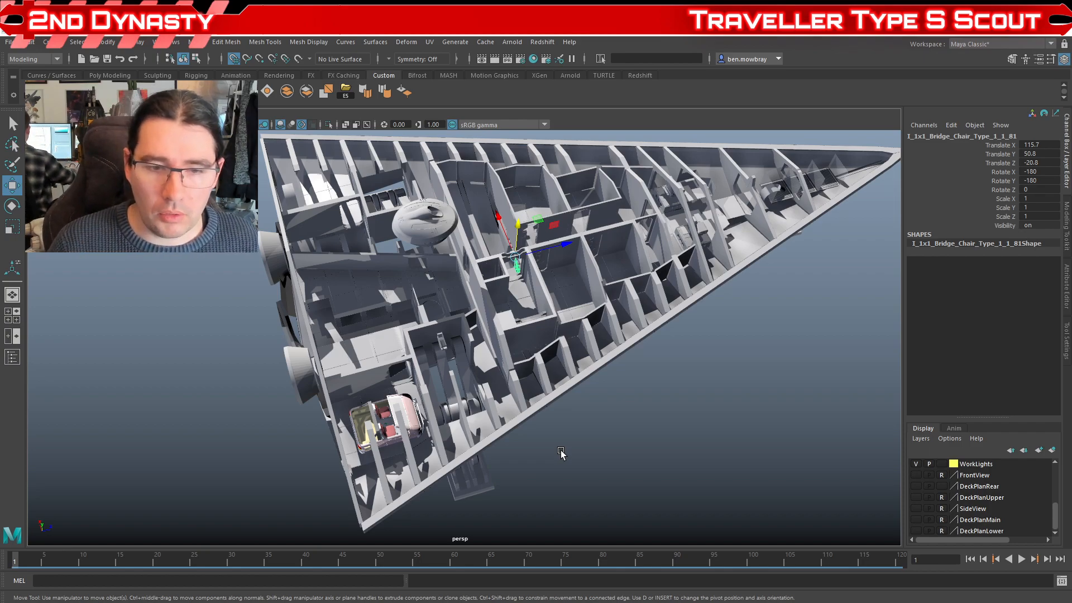
Step: Switch to the Reference folder in File Explorer and preview 12 Scout Courier Detailed Plan 22 x34.jpg
{"action": "left_click", "coordinate": [182, 602]}
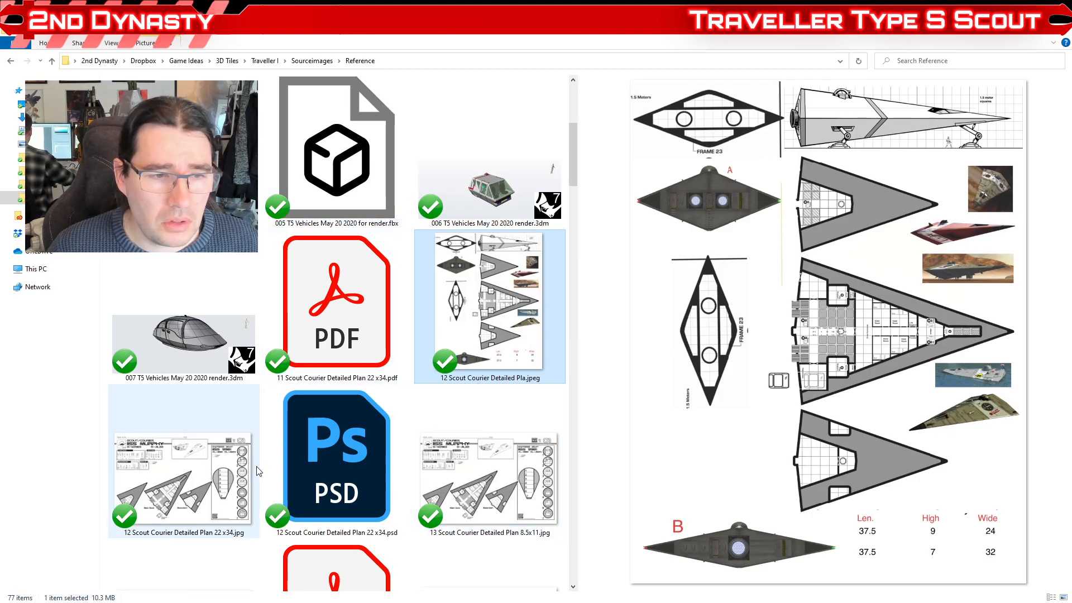
{"action": "left_click", "coordinate": [200, 474]}
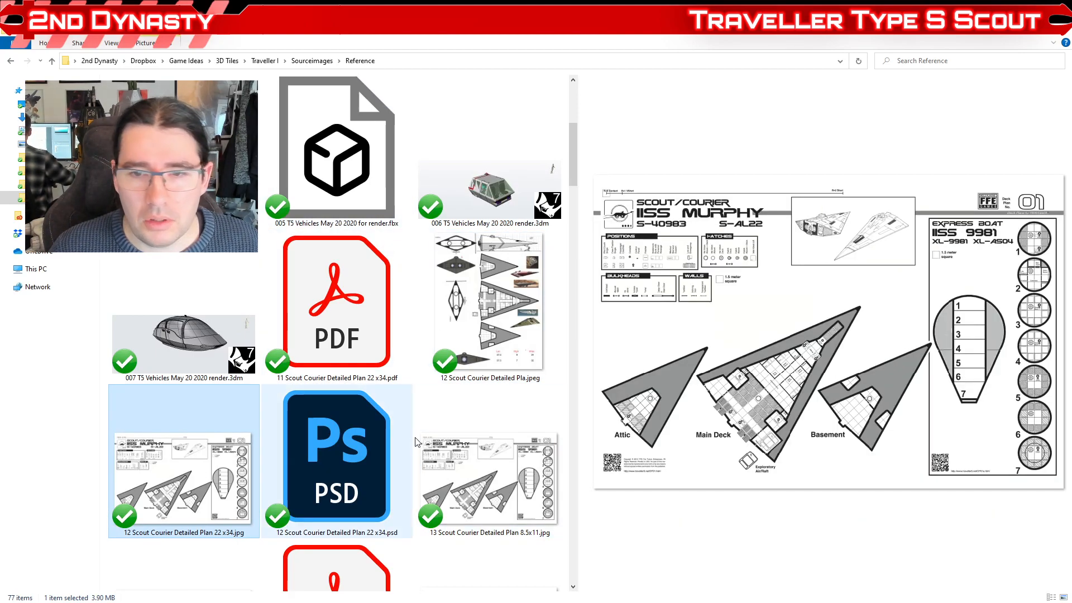
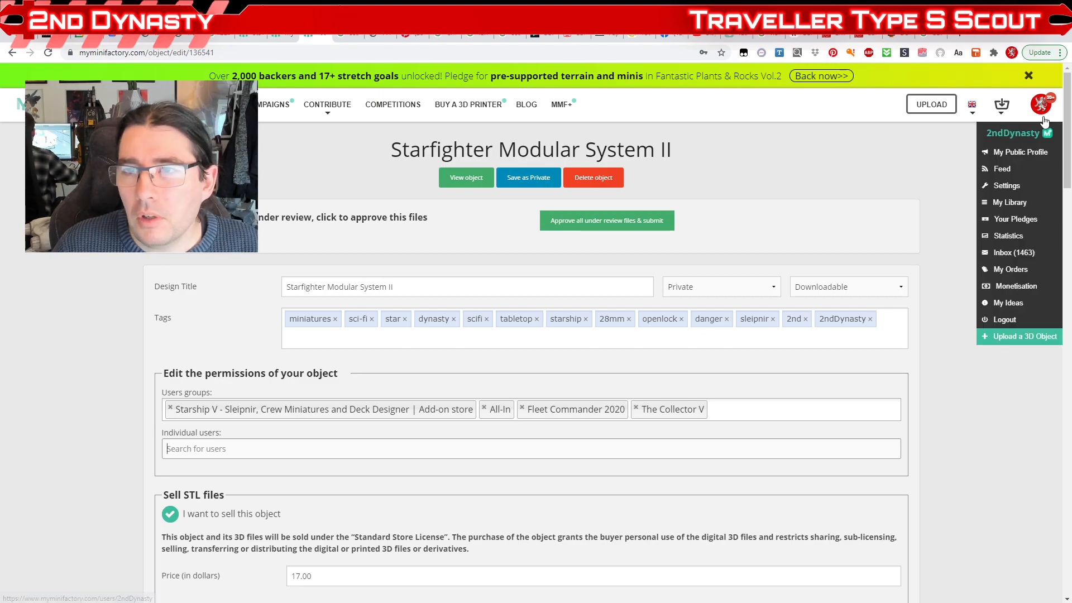
Step: Open the account's object library on MyMiniFactory and enlarge the product image of Scout Ship Beta Tactical Miniatures
{"action": "left_click", "coordinate": [1005, 204]}
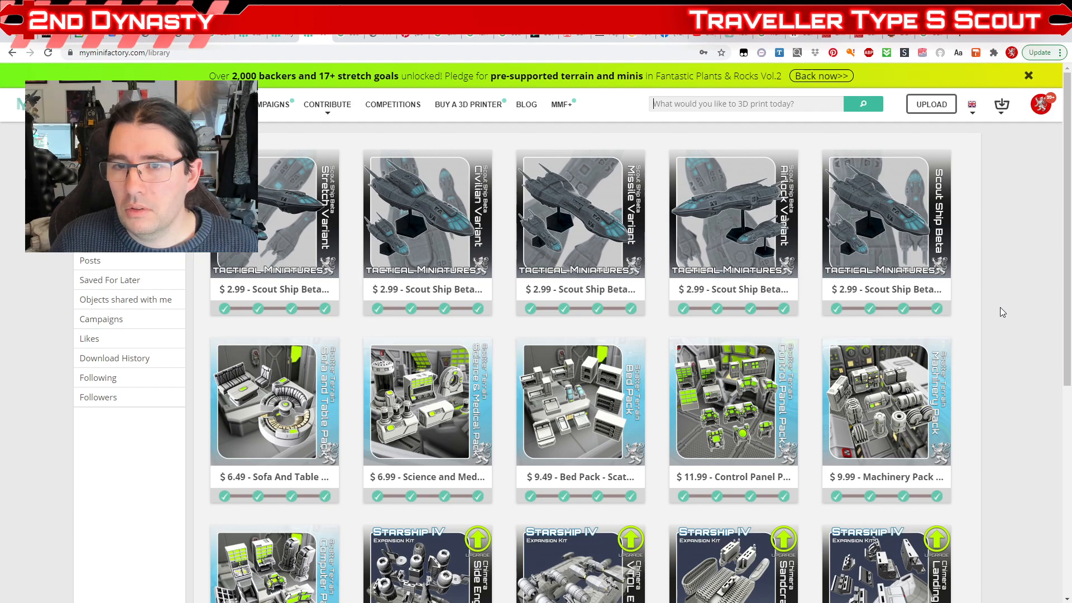
{"action": "left_click", "coordinate": [863, 194]}
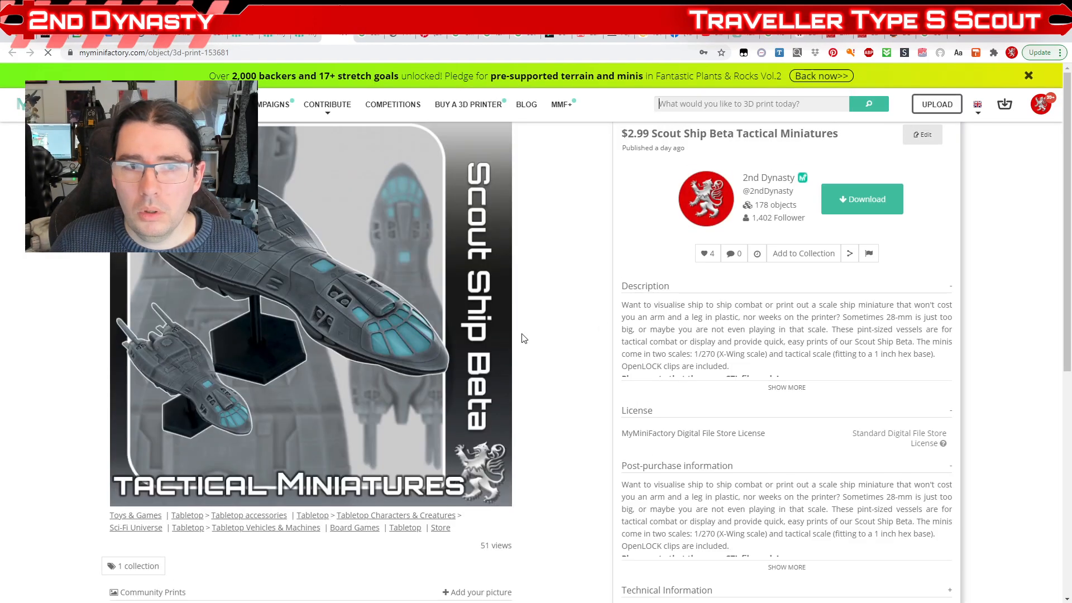
{"action": "left_click", "coordinate": [367, 394]}
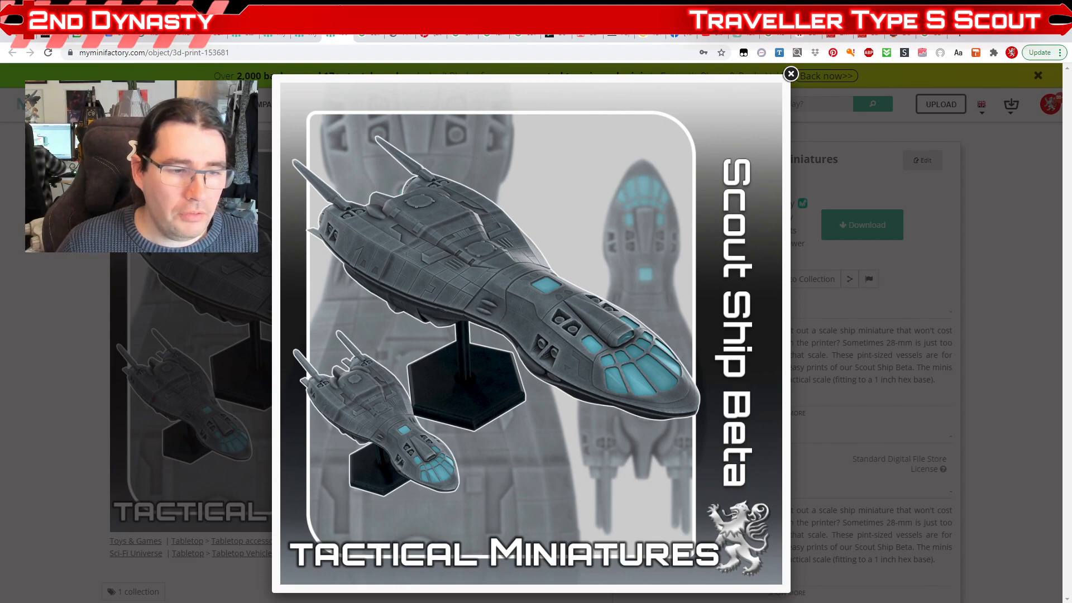
Step: Switch to the Reference folder in File Explorer and preview the blank Corvette plan and 43 Colonial Cruiser 1 Detailed Plan 8.5x11.jpg
{"action": "key", "text": "alt+Tab"}
{"action": "scroll", "coordinate": [220, 383], "scroll_direction": "down", "scroll_amount": 5}
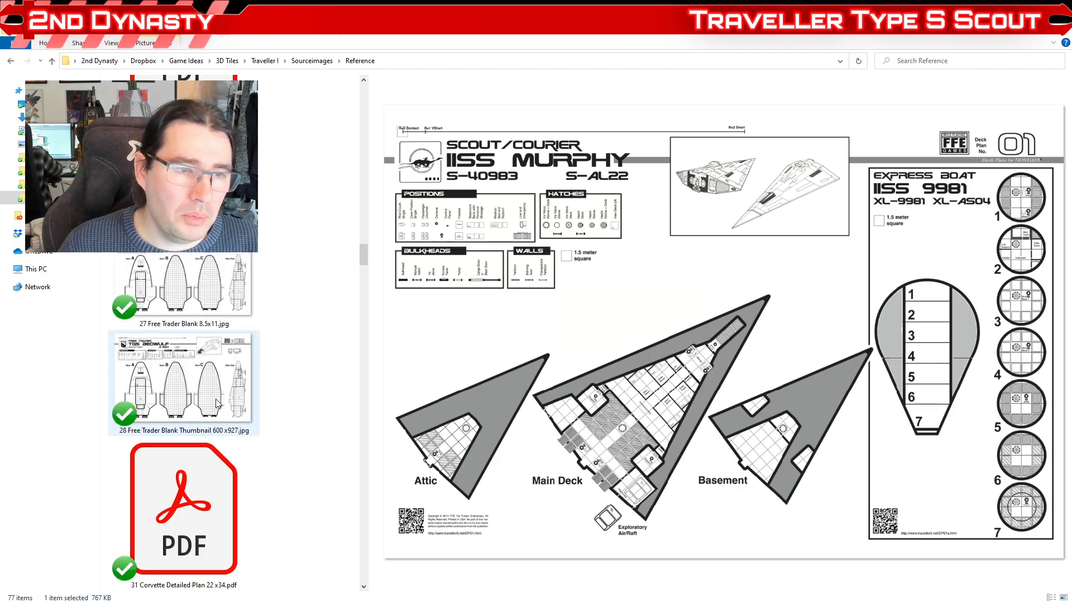
{"action": "scroll", "coordinate": [218, 405], "scroll_direction": "down", "scroll_amount": 10}
{"action": "left_click", "coordinate": [218, 405]}
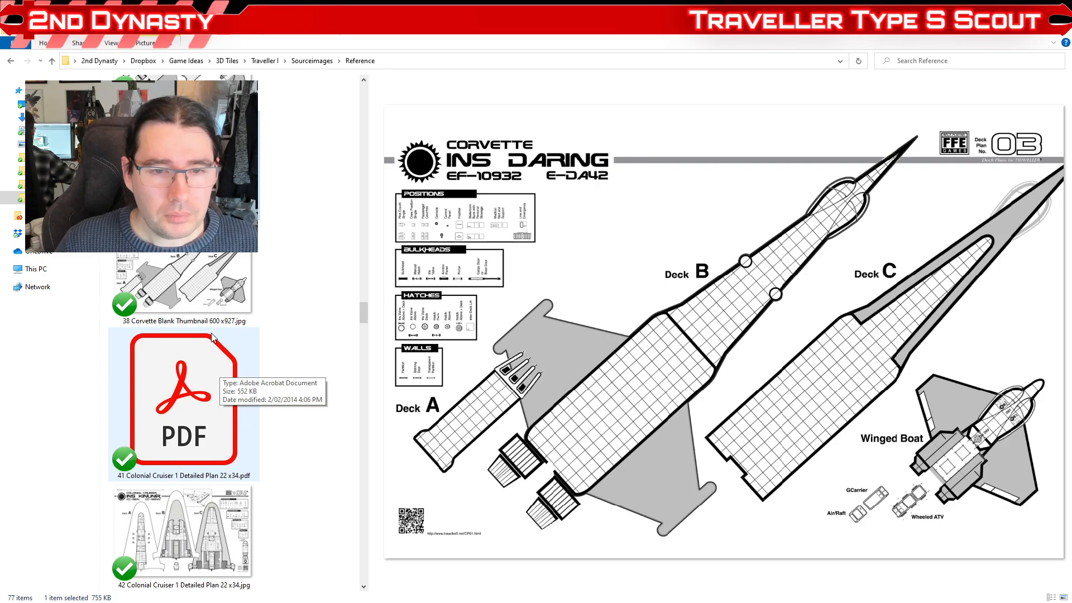
{"action": "scroll", "coordinate": [258, 363], "scroll_direction": "down", "scroll_amount": 4}
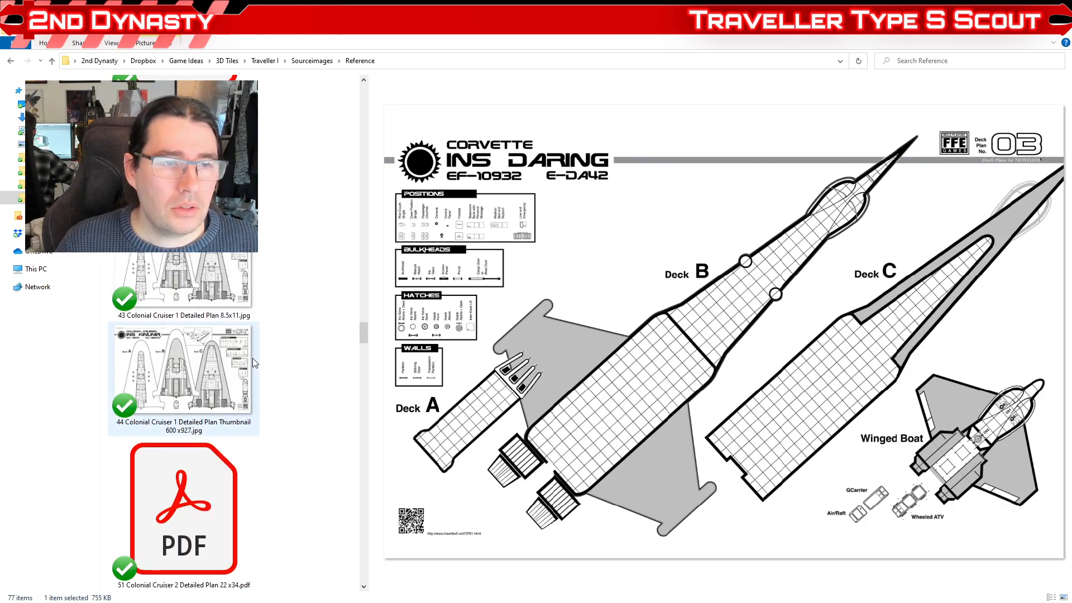
{"action": "key", "text": "Down"}
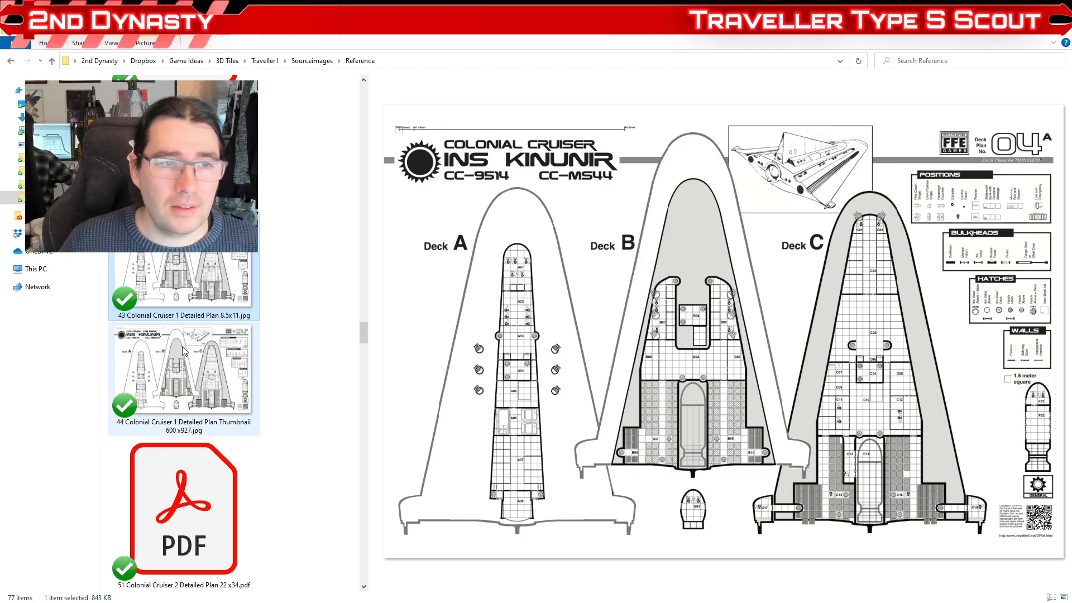
Step: Browse the Reference folder's remaining cruiser plans and artwork, and return to the Scout Courier plans
{"action": "scroll", "coordinate": [191, 373], "scroll_direction": "down", "scroll_amount": 5}
{"action": "scroll", "coordinate": [191, 373], "scroll_direction": "down", "scroll_amount": 3}
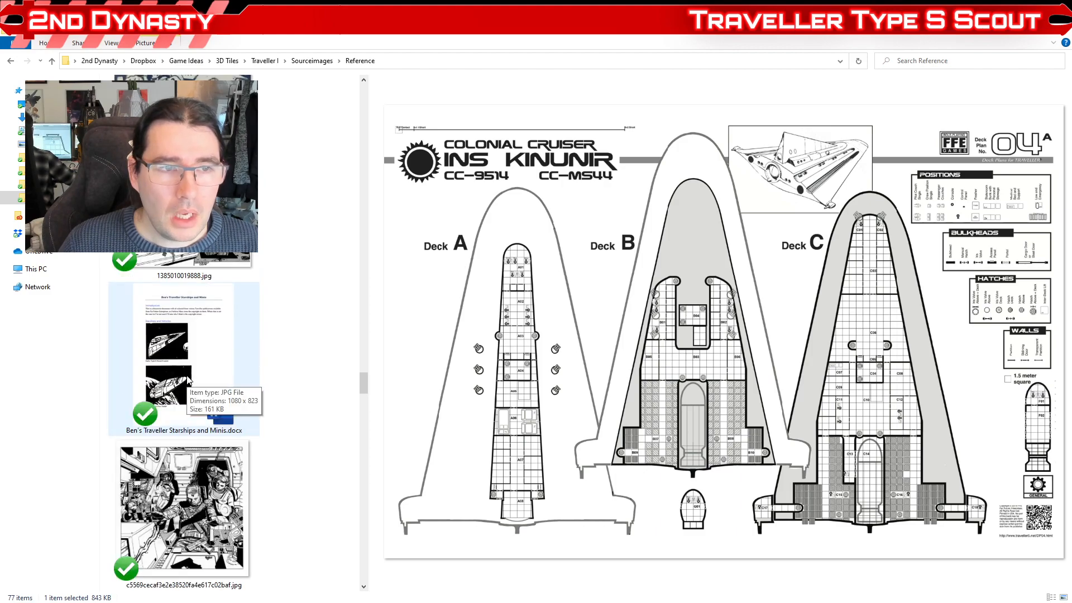
{"action": "scroll", "coordinate": [288, 379], "scroll_direction": "down", "scroll_amount": 3}
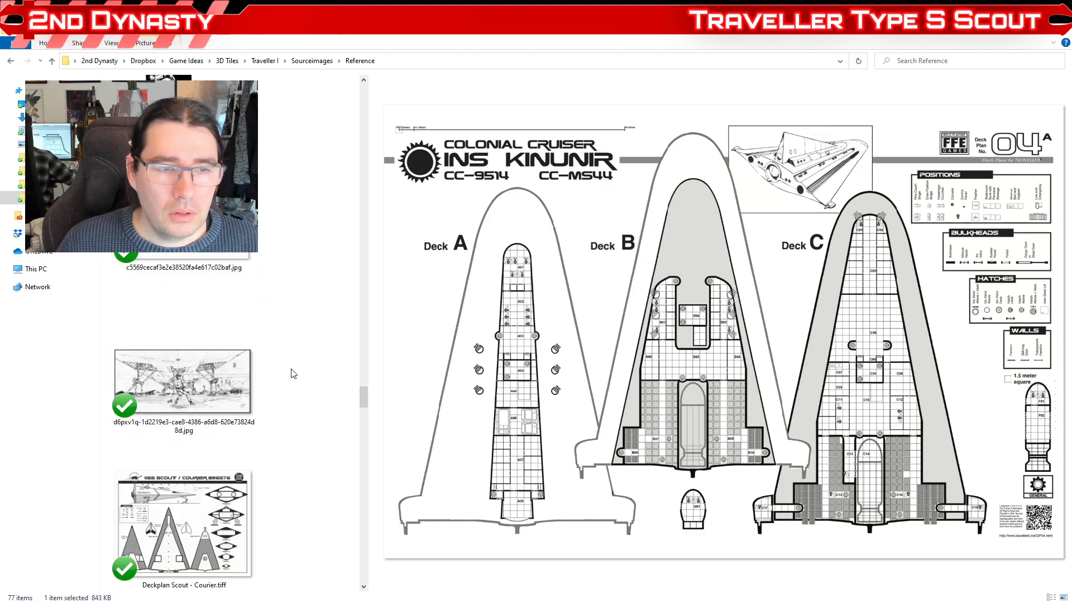
{"action": "scroll", "coordinate": [291, 374], "scroll_direction": "up", "scroll_amount": 7}
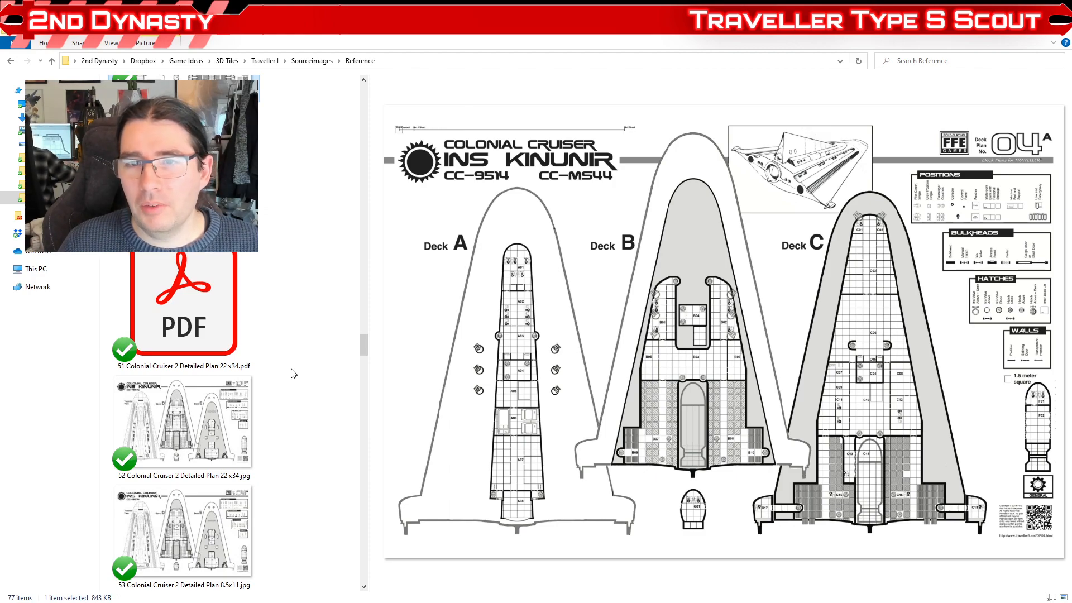
{"action": "scroll", "coordinate": [242, 376], "scroll_direction": "up", "scroll_amount": 5}
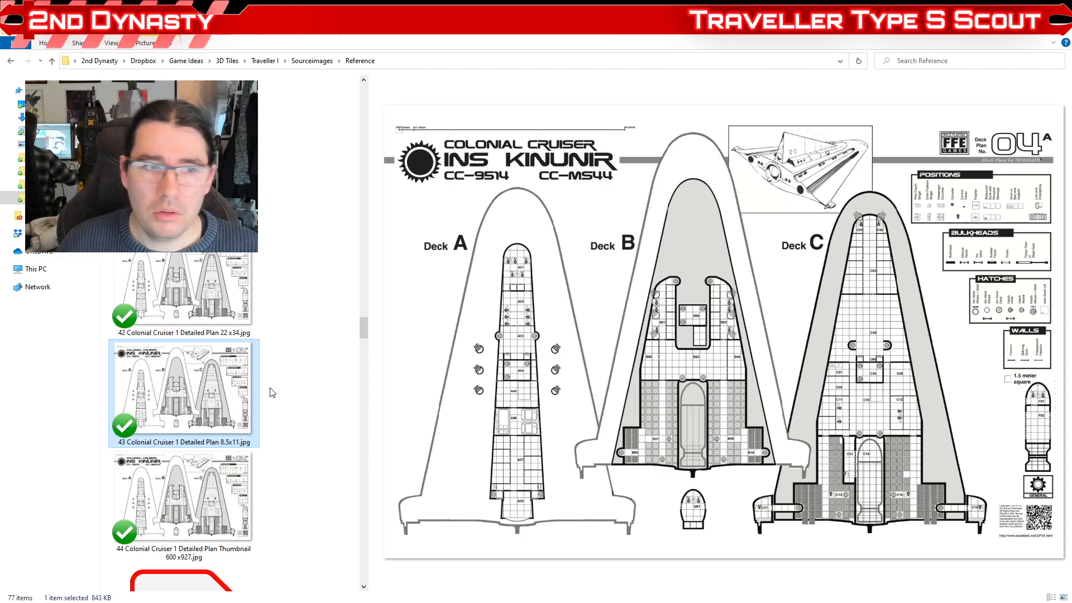
{"action": "scroll", "coordinate": [159, 368], "scroll_direction": "up", "scroll_amount": 10}
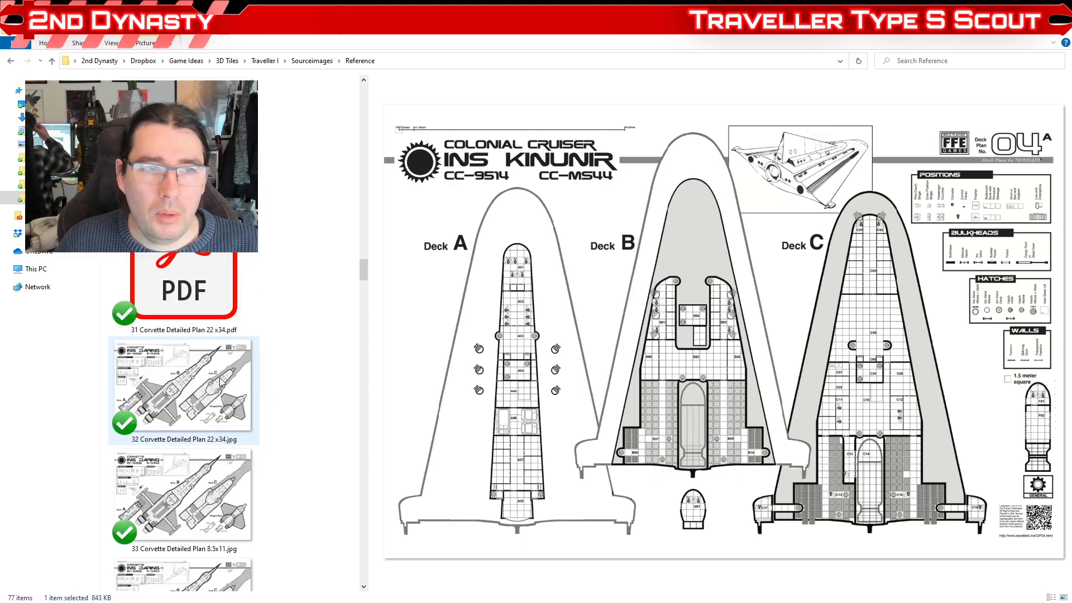
{"action": "scroll", "coordinate": [219, 382], "scroll_direction": "up", "scroll_amount": 9}
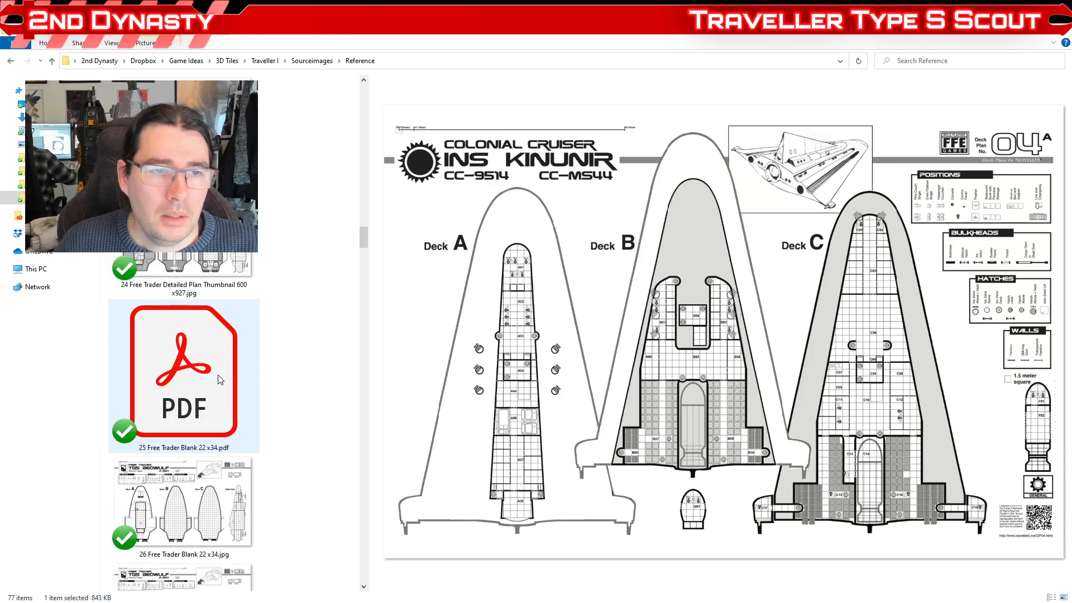
{"action": "scroll", "coordinate": [221, 369], "scroll_direction": "up", "scroll_amount": 7}
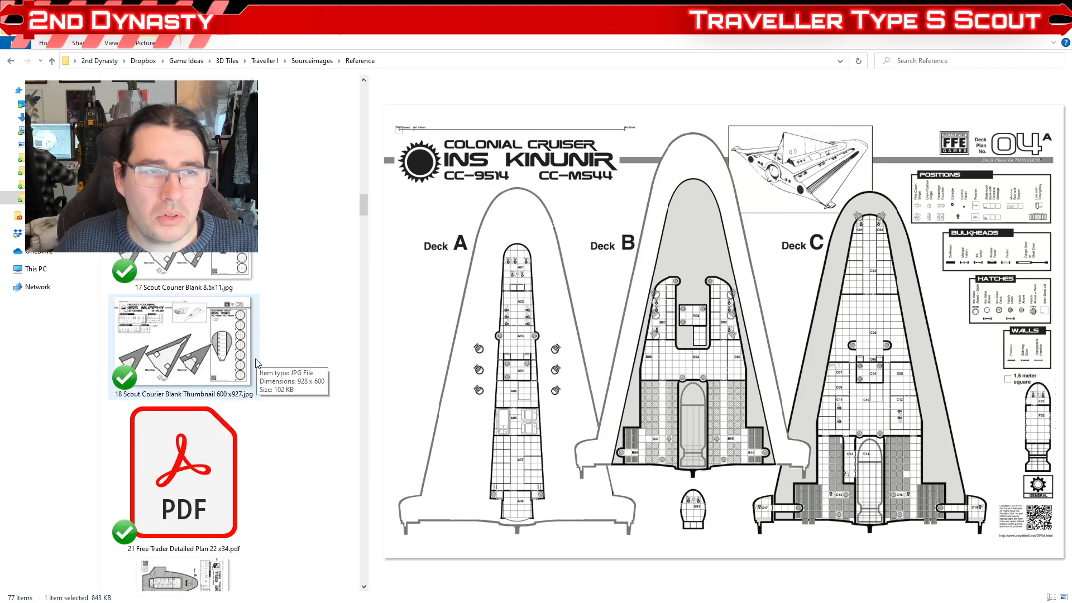
{"action": "scroll", "coordinate": [221, 378], "scroll_direction": "up", "scroll_amount": 3}
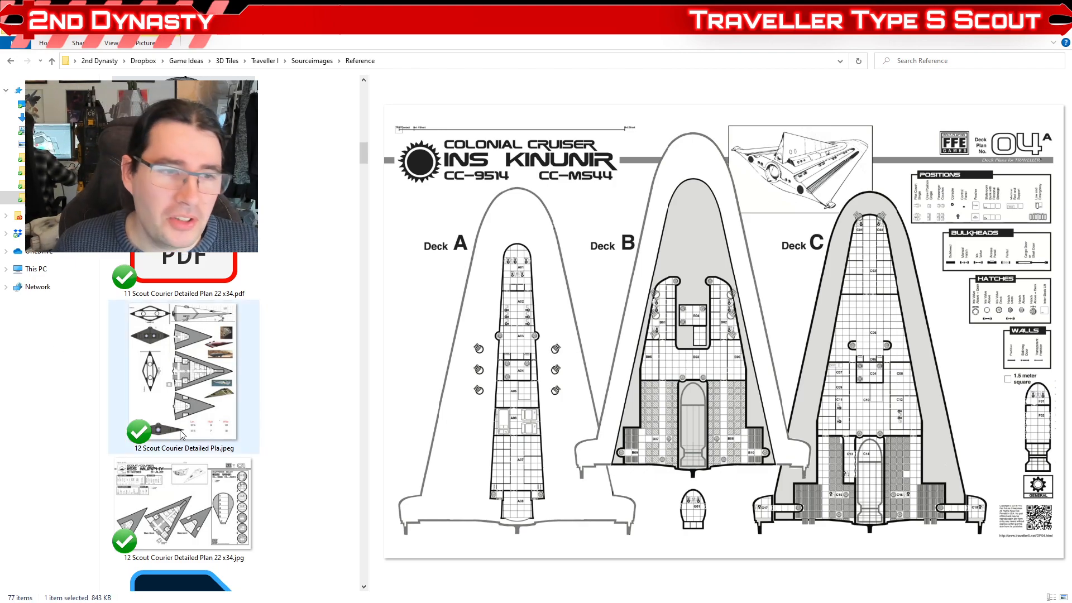
{"action": "scroll", "coordinate": [195, 433], "scroll_direction": "up", "scroll_amount": 3}
{"action": "scroll", "coordinate": [188, 434], "scroll_direction": "down", "scroll_amount": 3}
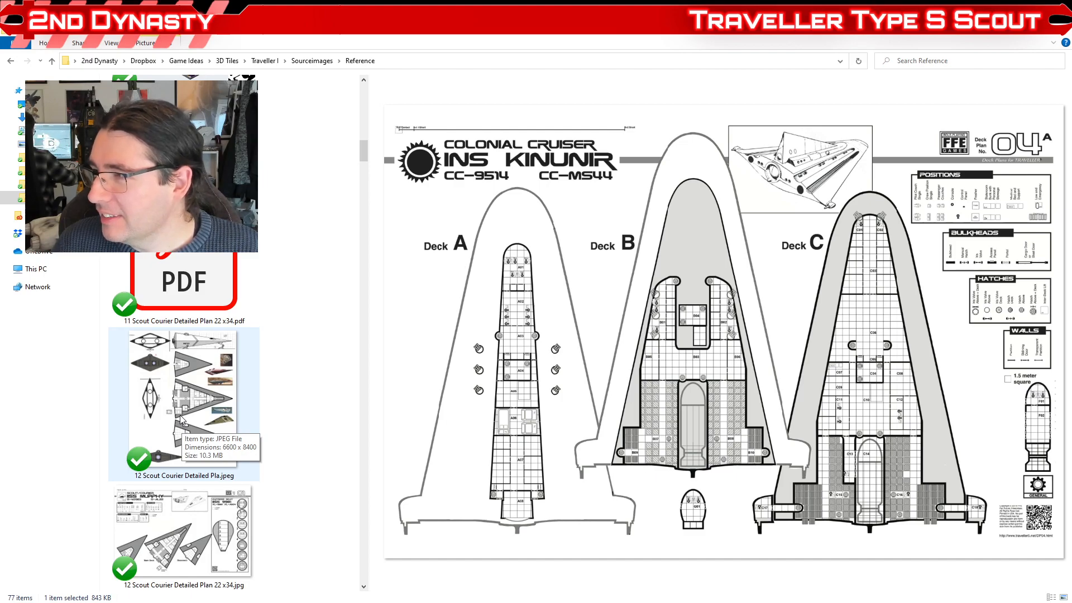
{"action": "scroll", "coordinate": [181, 418], "scroll_direction": "down", "scroll_amount": 4}
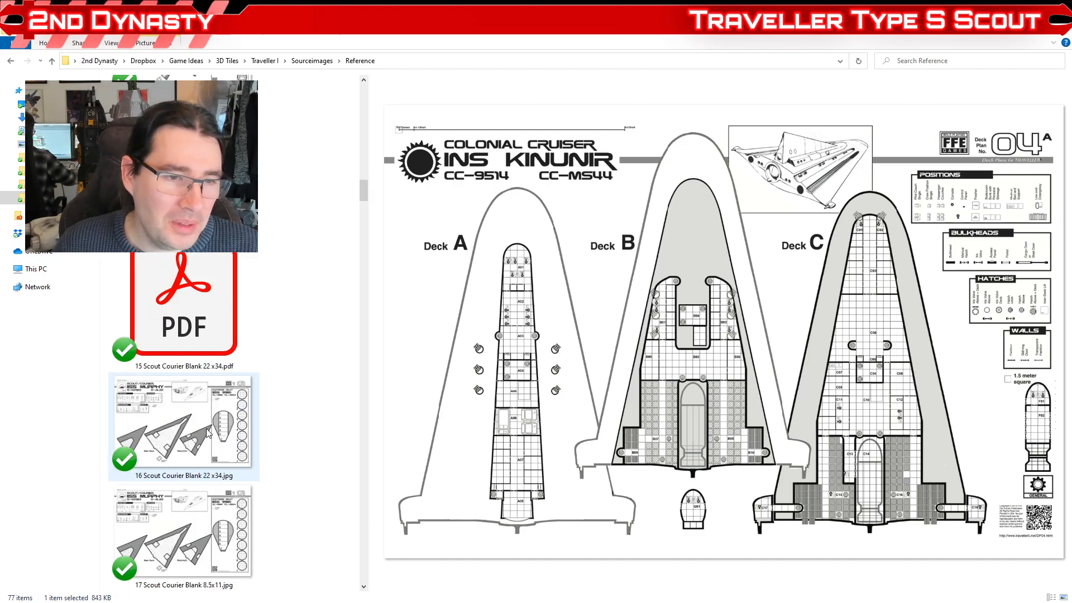
{"action": "scroll", "coordinate": [208, 433], "scroll_direction": "up", "scroll_amount": 1}
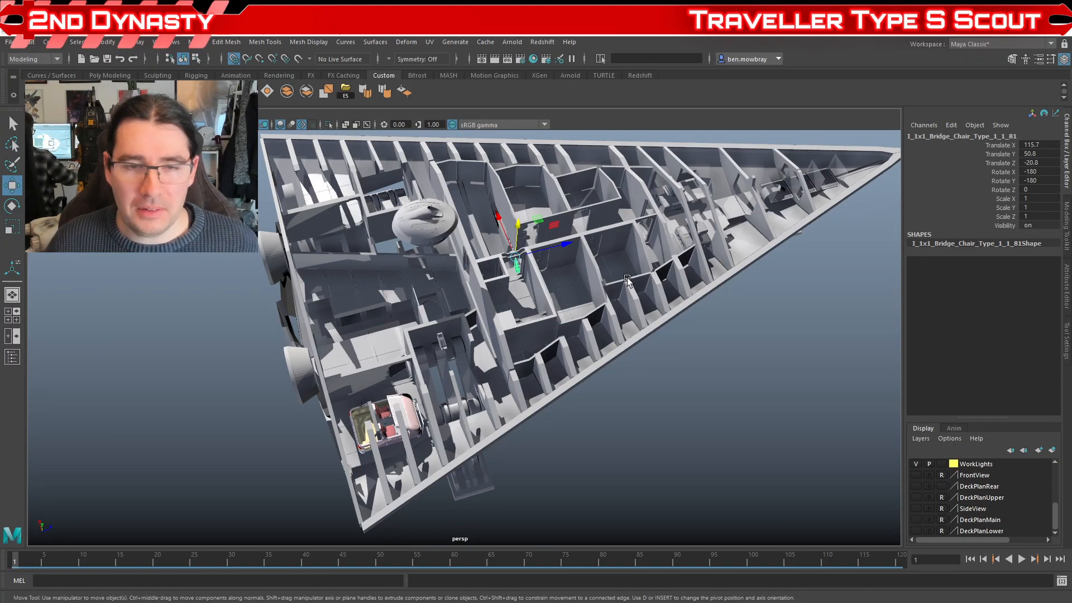
Step: Switch to Maya, deselect the bridge chair and inspect the landing gear compartment and rooms beside the vehicle bay at close range
{"action": "scroll", "coordinate": [572, 426], "scroll_direction": "up", "scroll_amount": 4}
{"action": "left_click", "coordinate": [638, 454]}
{"action": "left_click_drag", "start_coordinate": [638, 462], "coordinate": [642, 436]}
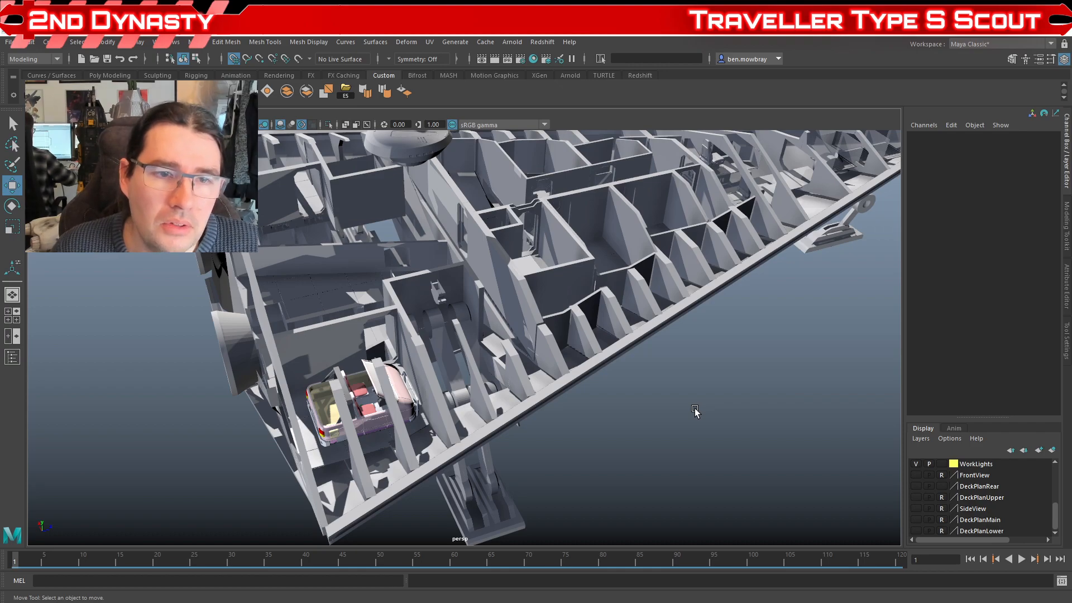
{"action": "left_click_drag", "start_coordinate": [410, 370], "coordinate": [437, 436]}
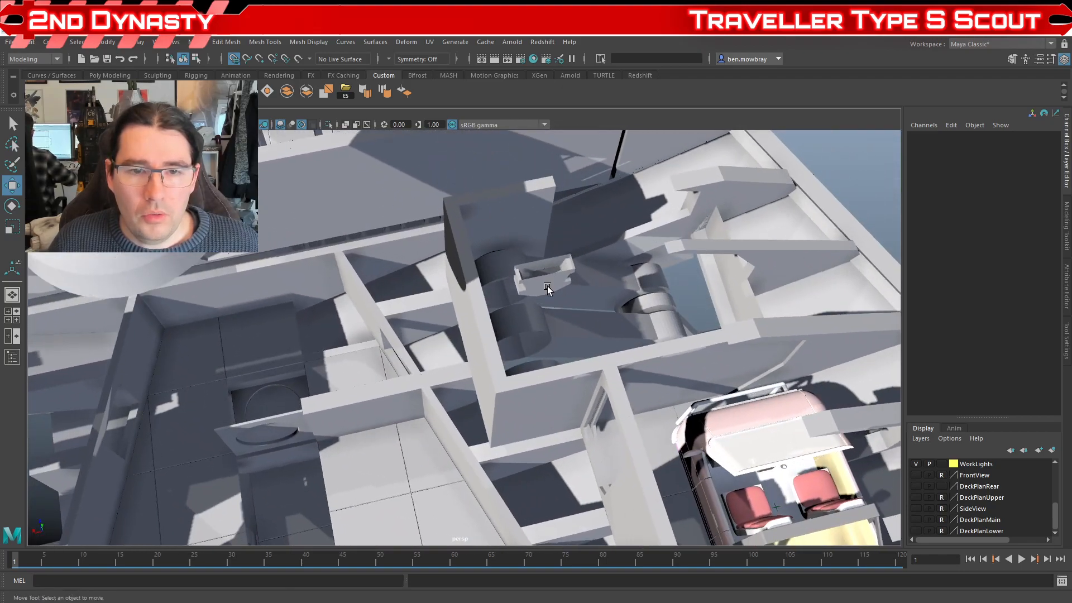
{"action": "left_click_drag", "start_coordinate": [510, 404], "coordinate": [445, 388]}
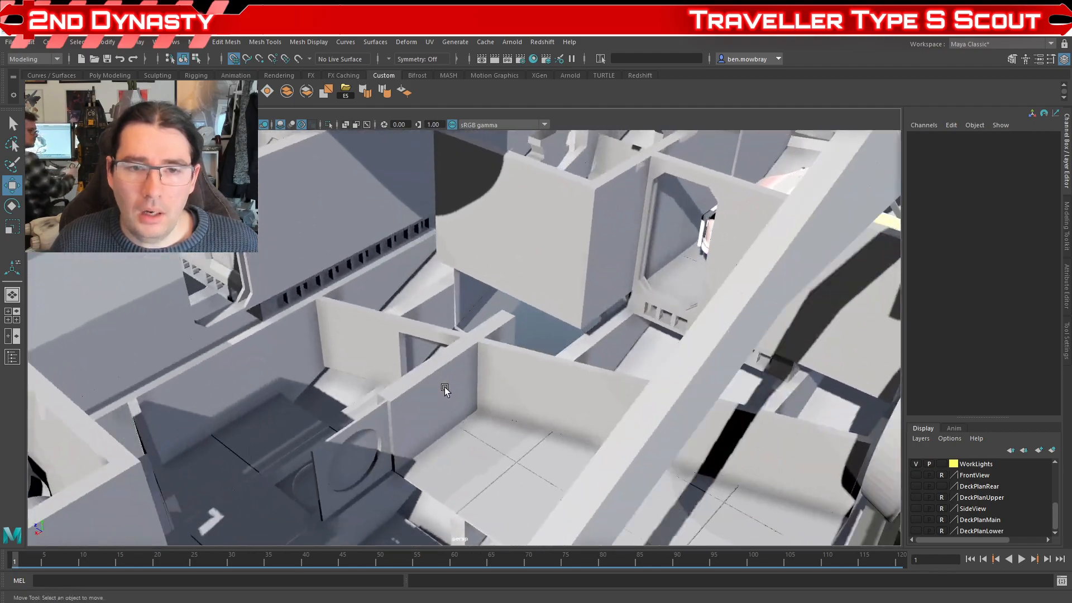
{"action": "mouse_move", "coordinate": [508, 407]}
{"action": "left_mouse_down"}
{"action": "mouse_move", "coordinate": [515, 424]}
{"action": "mouse_move", "coordinate": [508, 410]}
{"action": "left_mouse_up"}
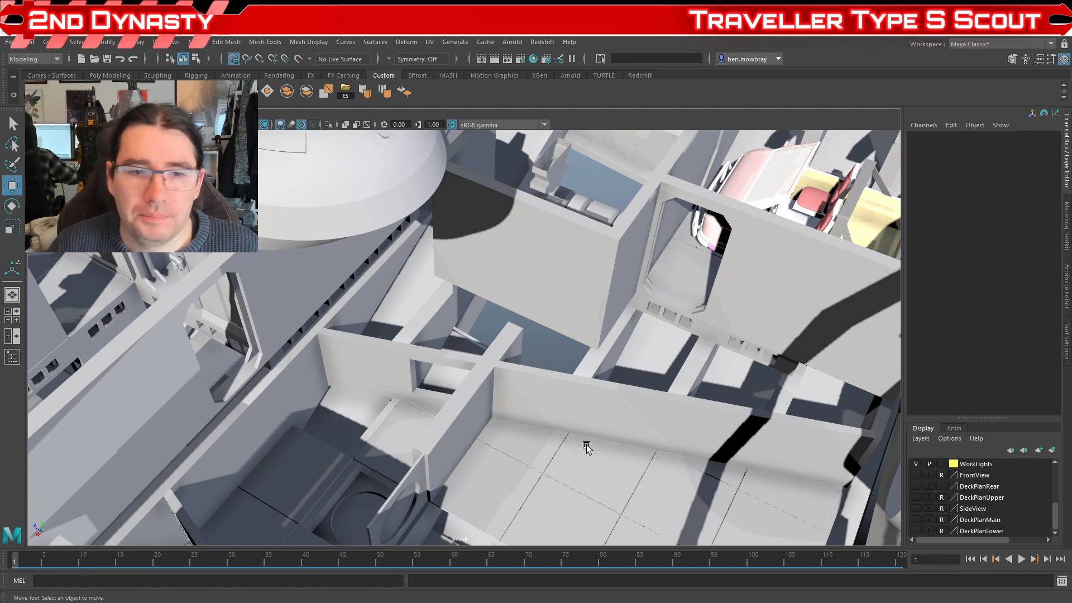
Step: Review the whole main deck with its hull ribs and extended landing gear from above and from the side
{"action": "scroll", "coordinate": [443, 395], "scroll_direction": "down", "scroll_amount": 6}
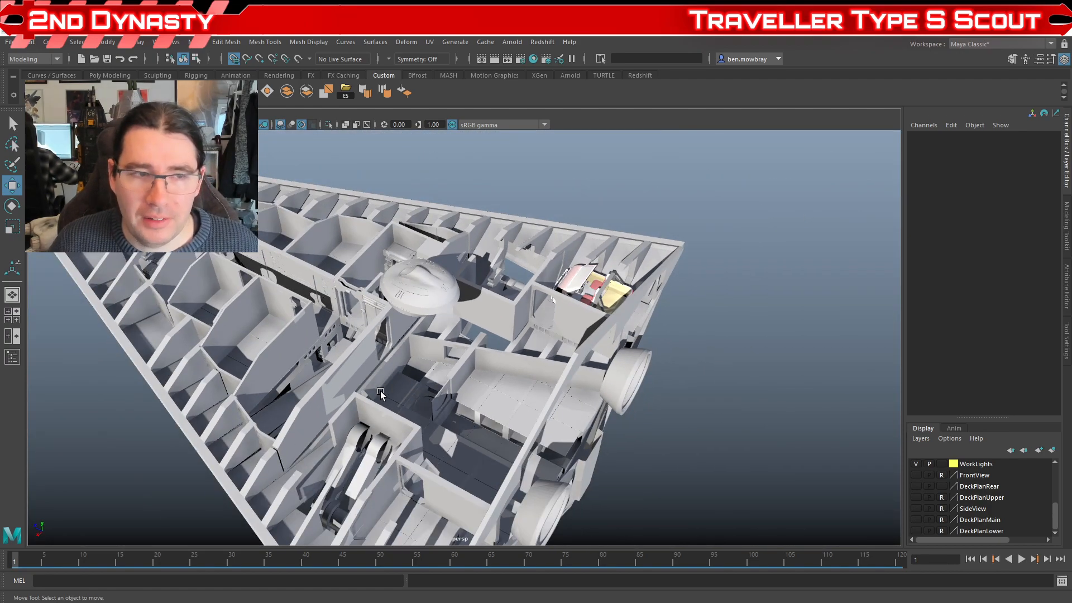
{"action": "left_click_drag", "start_coordinate": [353, 402], "coordinate": [789, 380]}
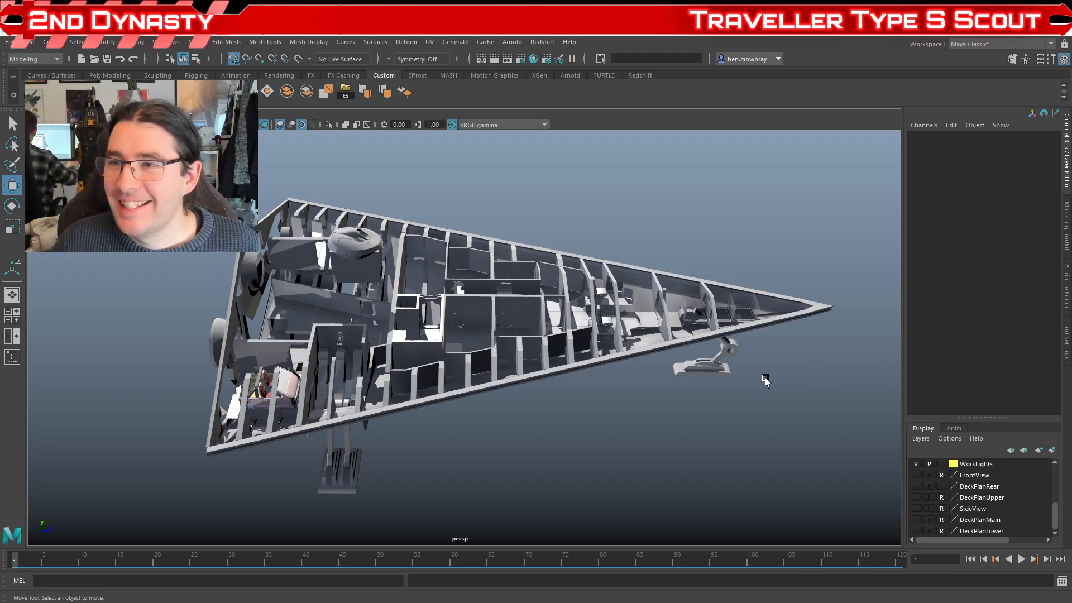
{"action": "mouse_move", "coordinate": [630, 364]}
{"action": "left_mouse_down"}
{"action": "mouse_move", "coordinate": [611, 393]}
{"action": "mouse_move", "coordinate": [613, 367]}
{"action": "left_mouse_up"}
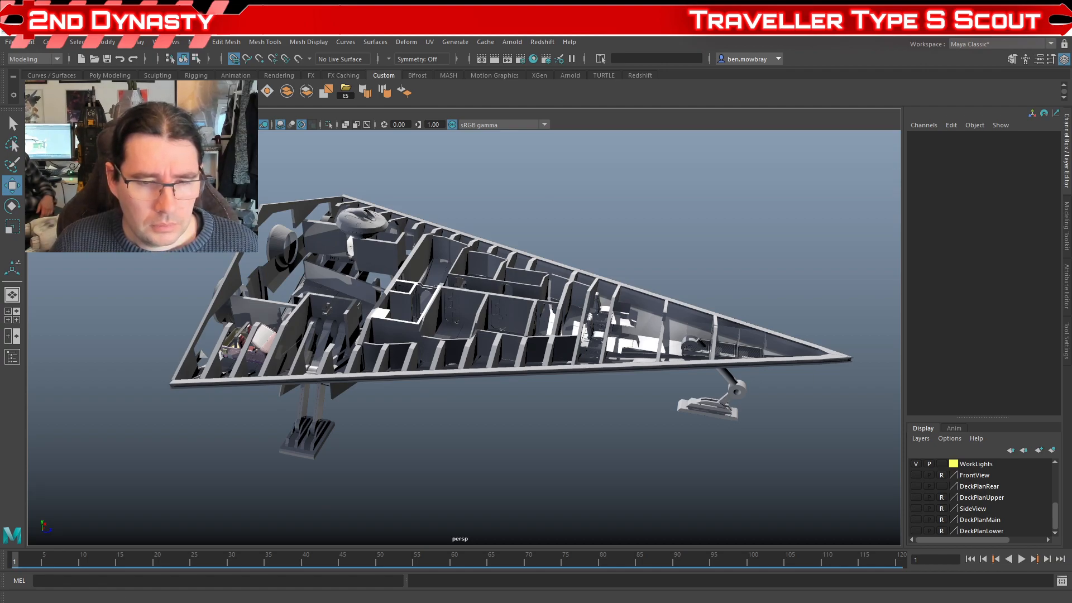
Step: Switch to the Scout/Courier deck plan in Photos and fit the full sheet in view
{"action": "mouse_move", "coordinate": [498, 602]}
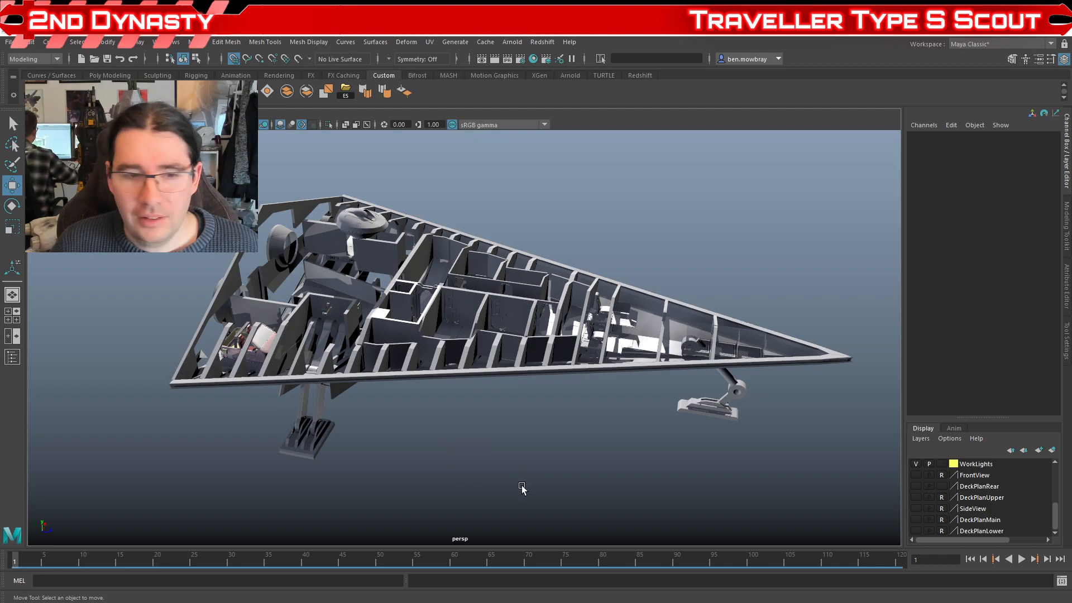
{"action": "key", "text": "alt+Tab"}
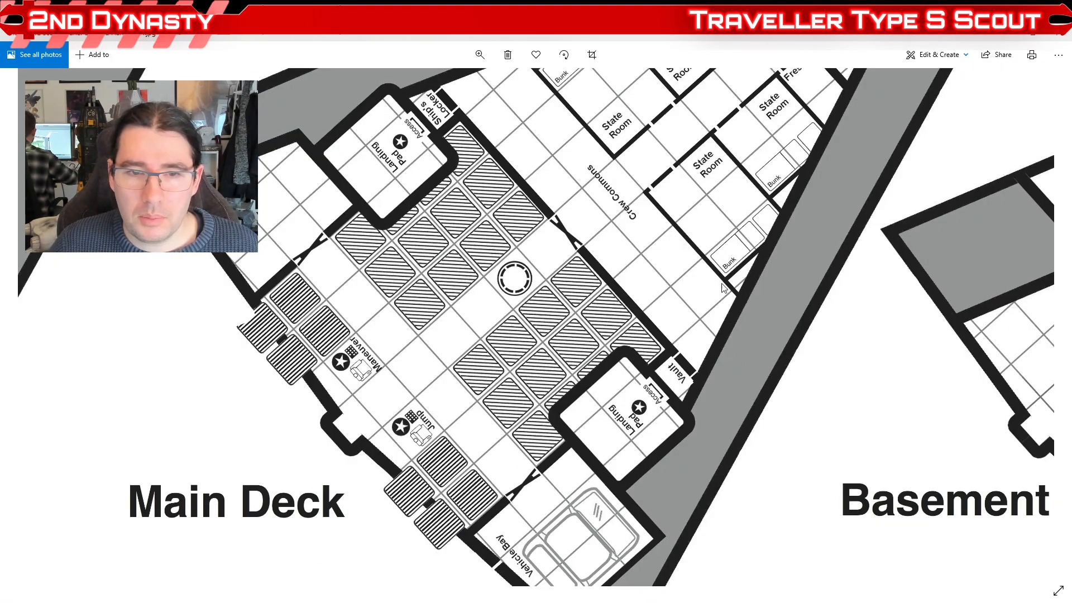
{"action": "left_click", "coordinate": [485, 56]}
{"action": "left_click_drag", "start_coordinate": [438, 84], "coordinate": [427, 85]}
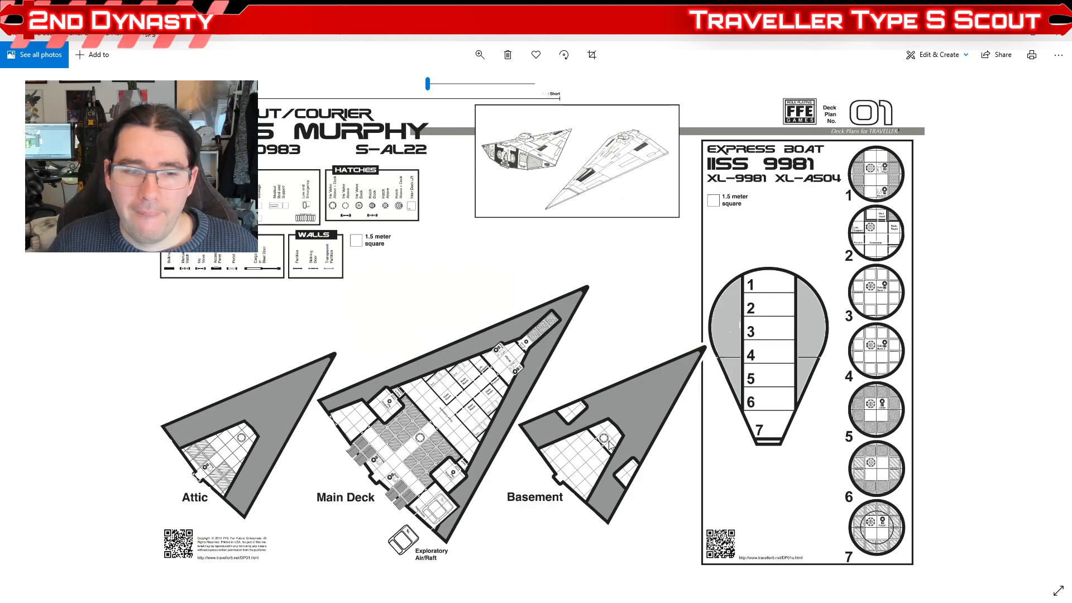
Step: Switch to the web browser and search Google for "traveller mercenary cruiser"
{"action": "left_click", "coordinate": [493, 599]}
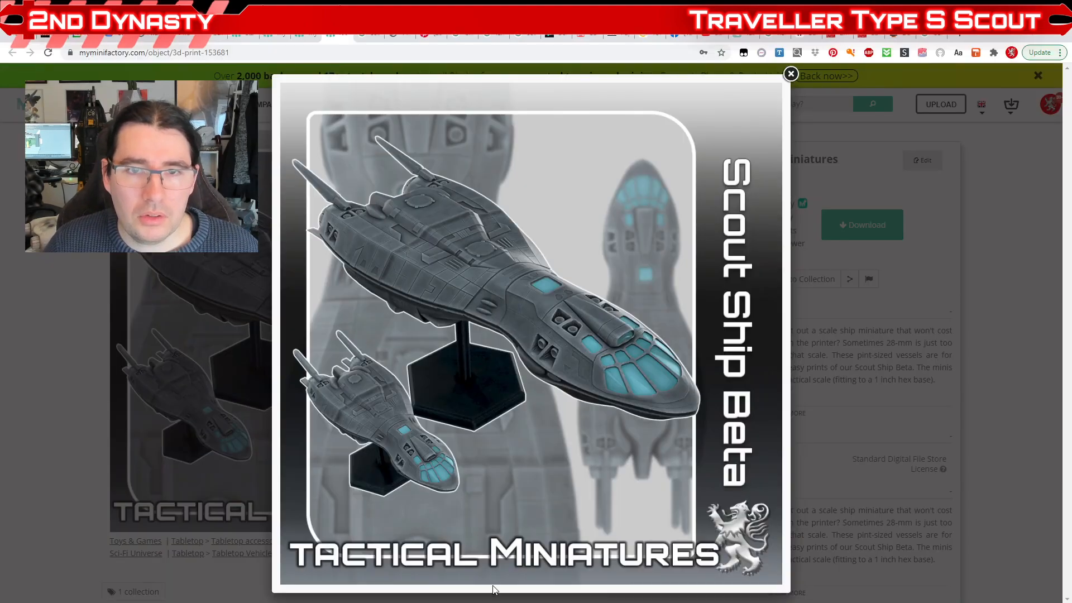
{"action": "left_click", "coordinate": [354, 51]}
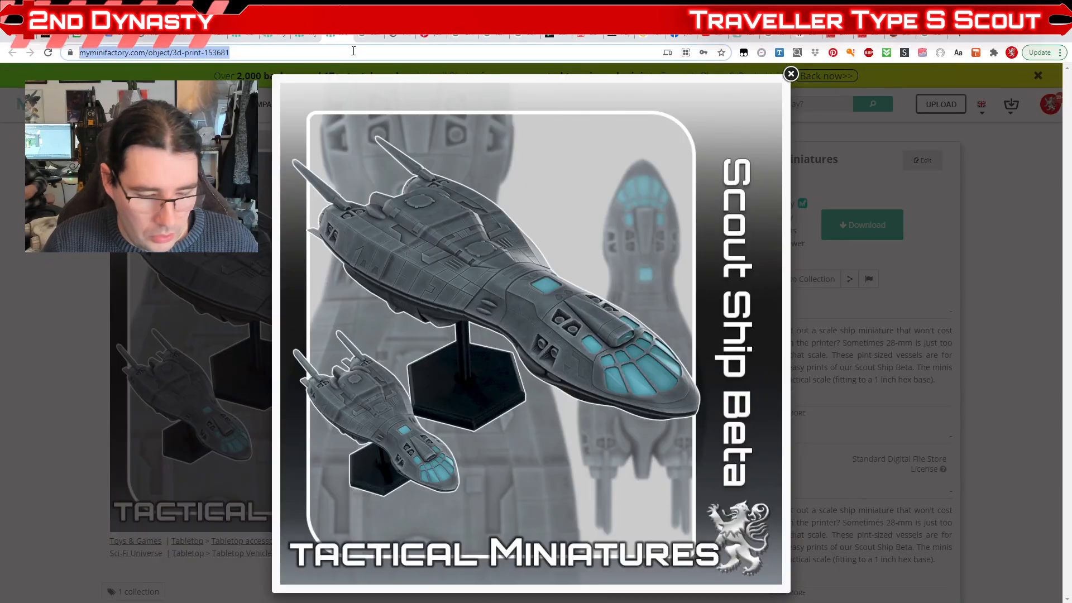
{"action": "type", "text": "traveller mercenary cruiser"}
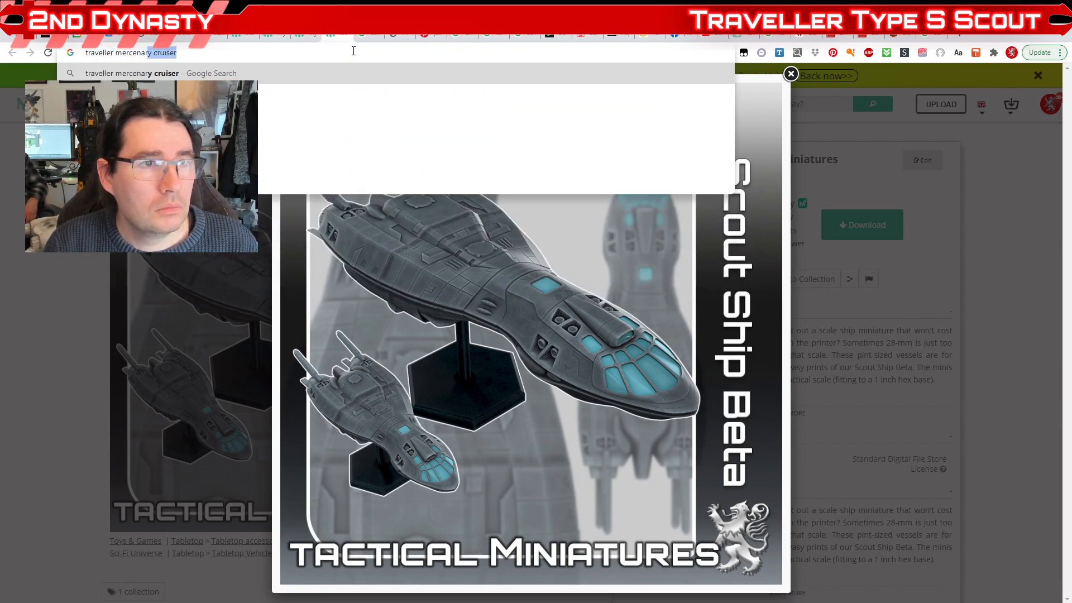
{"action": "key", "text": "Return"}
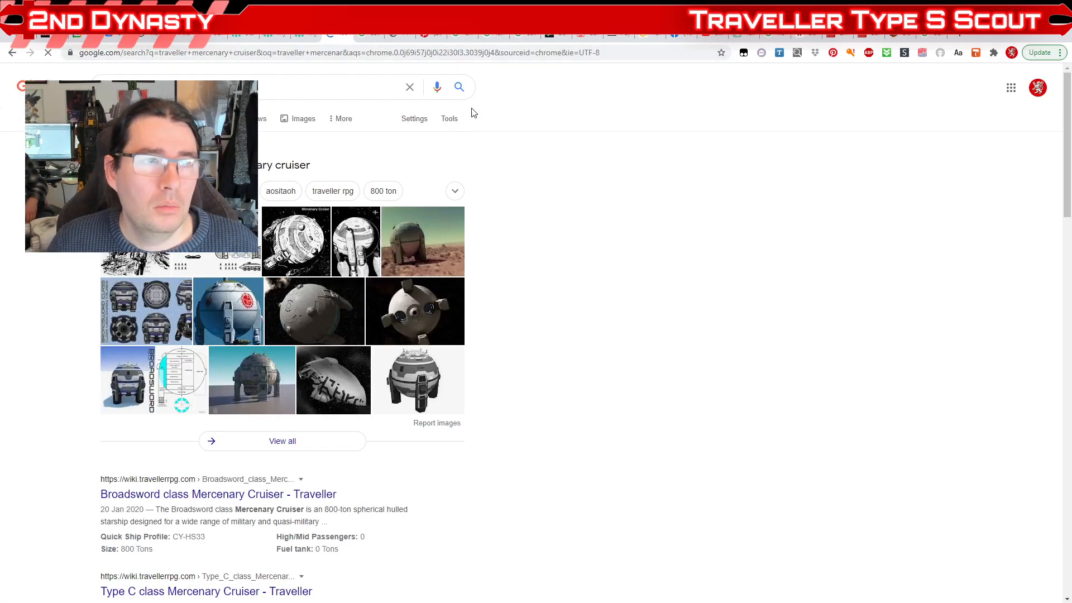
Step: Open the image results, preview the Pinterest render of the spherical cruiser with the red sunburst emblem and browse further images
{"action": "left_click", "coordinate": [468, 330]}
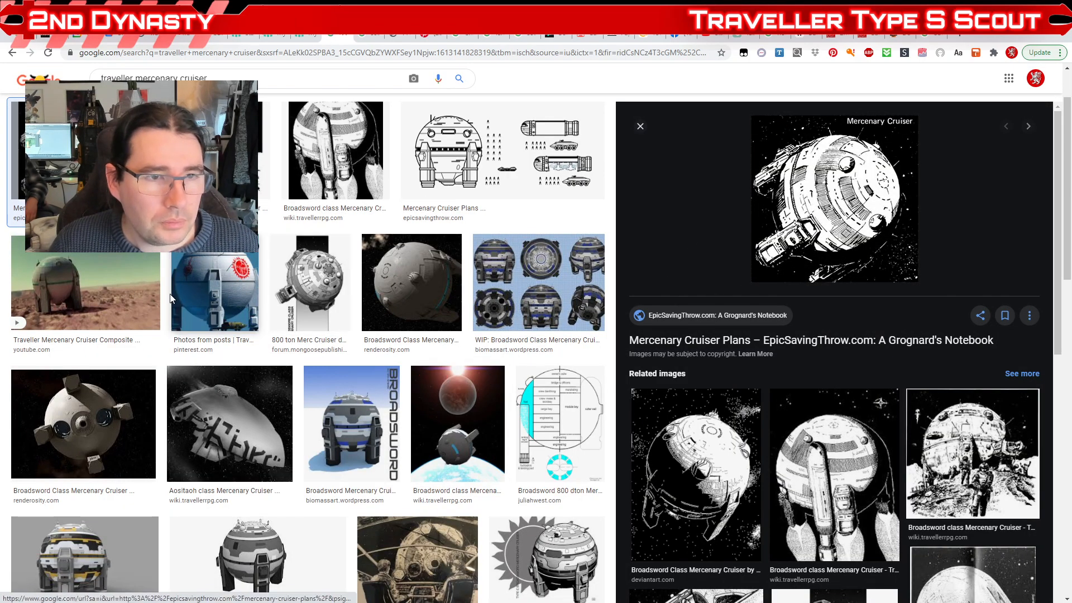
{"action": "left_click", "coordinate": [219, 307]}
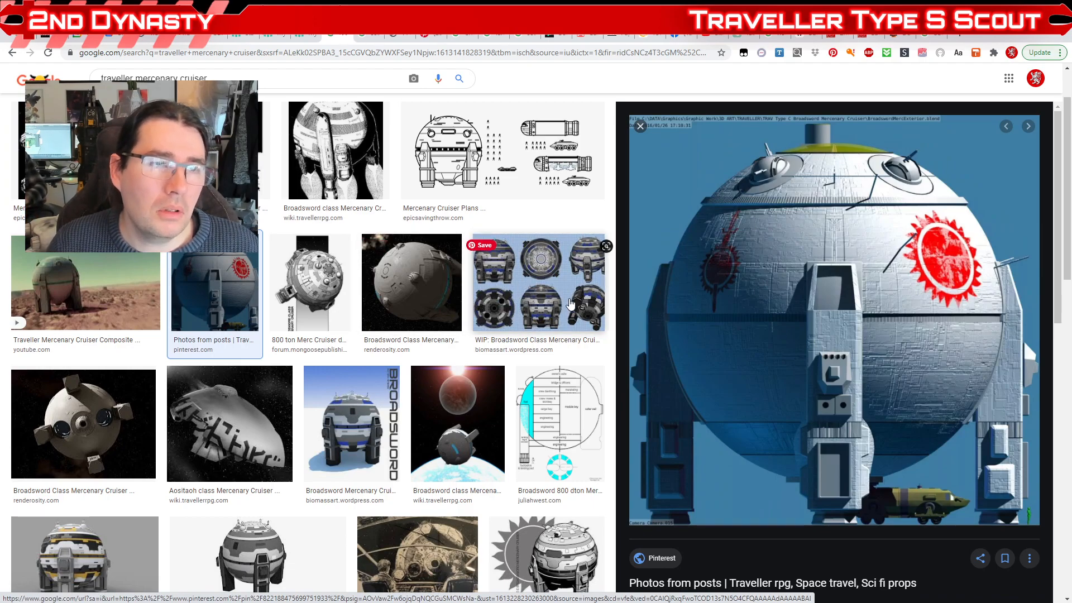
{"action": "scroll", "coordinate": [520, 305], "scroll_direction": "down", "scroll_amount": 1}
{"action": "scroll", "coordinate": [519, 305], "scroll_direction": "down", "scroll_amount": 5}
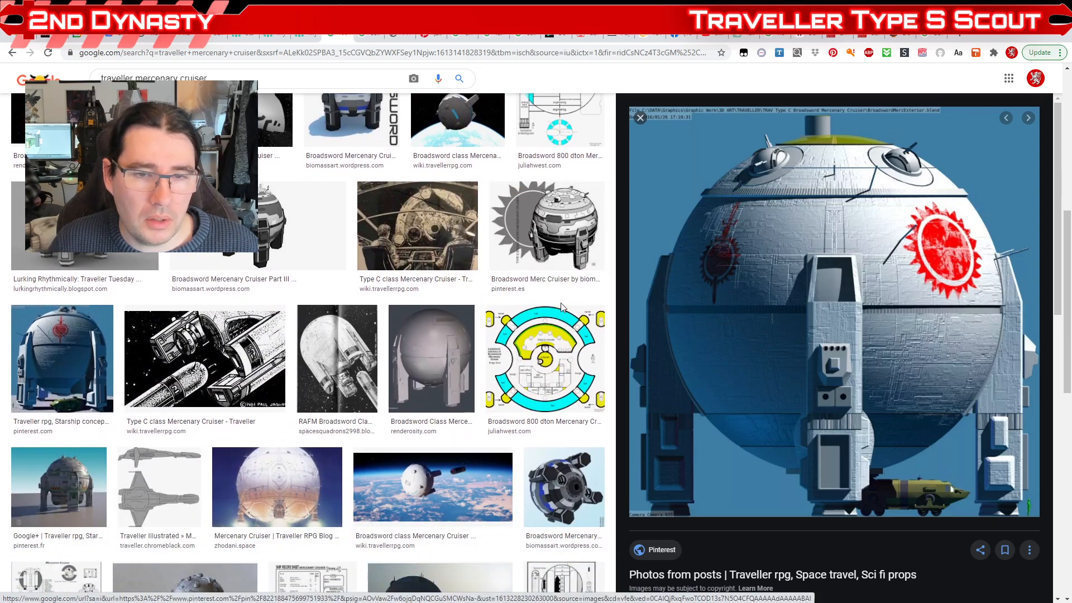
Step: Browse the other mercenary cruiser image results, including the Broadsword class renders and deck plans
{"action": "scroll", "coordinate": [547, 378], "scroll_direction": "down", "scroll_amount": 2}
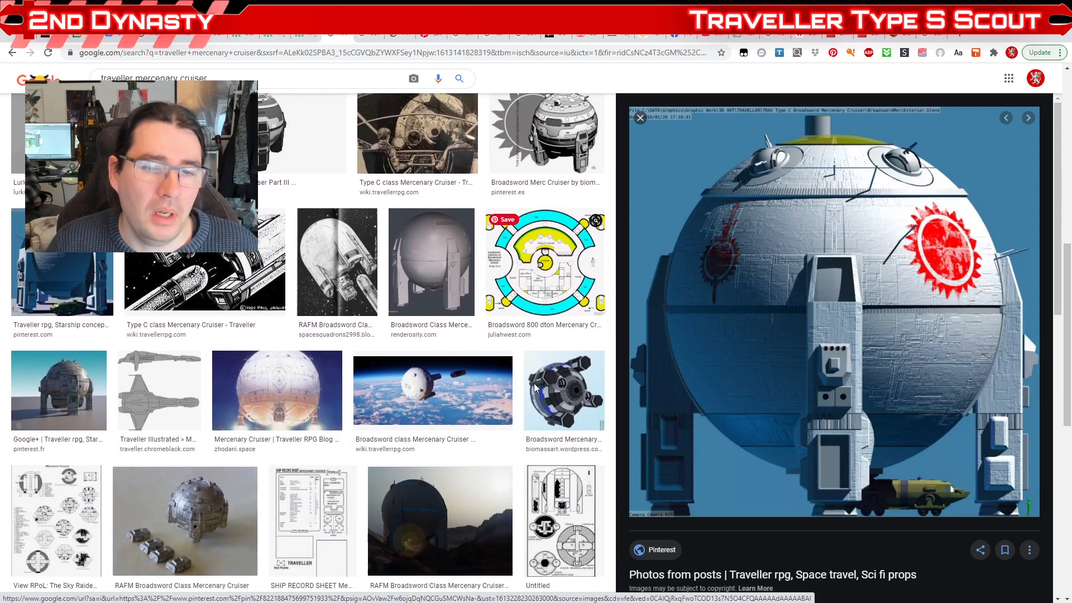
{"action": "scroll", "coordinate": [517, 353], "scroll_direction": "up", "scroll_amount": 6}
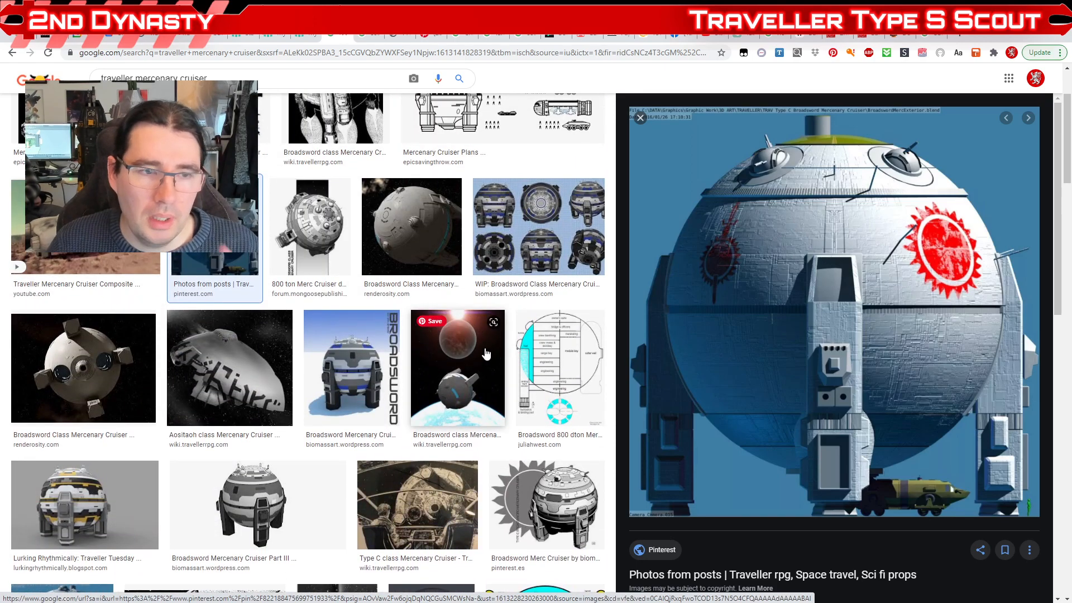
{"action": "scroll", "coordinate": [474, 357], "scroll_direction": "up", "scroll_amount": 3}
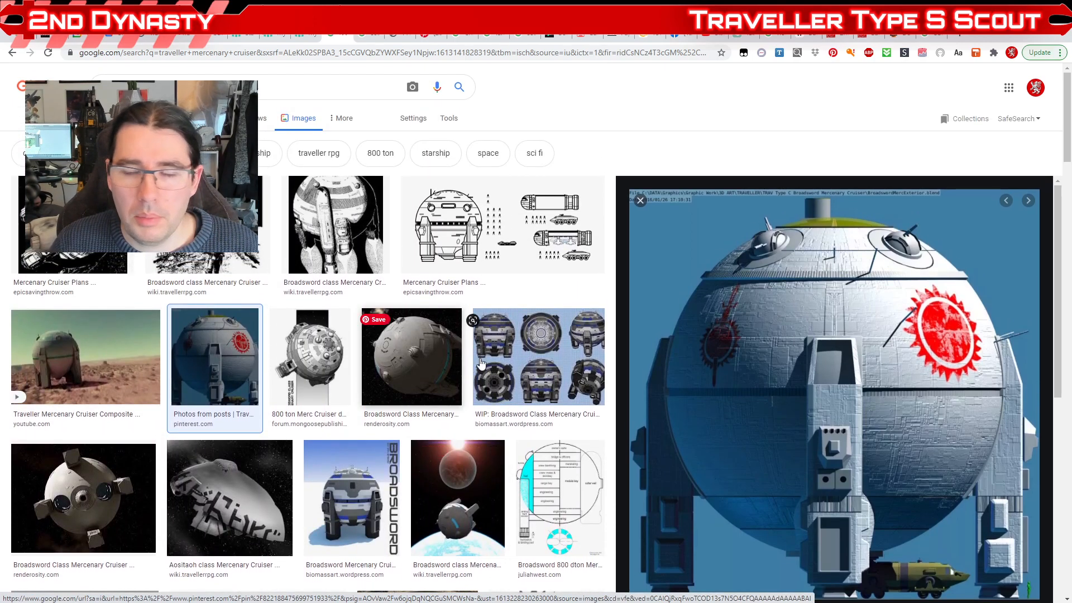
{"action": "scroll", "coordinate": [760, 357], "scroll_direction": "down", "scroll_amount": 3}
{"action": "scroll", "coordinate": [773, 383], "scroll_direction": "up", "scroll_amount": 1}
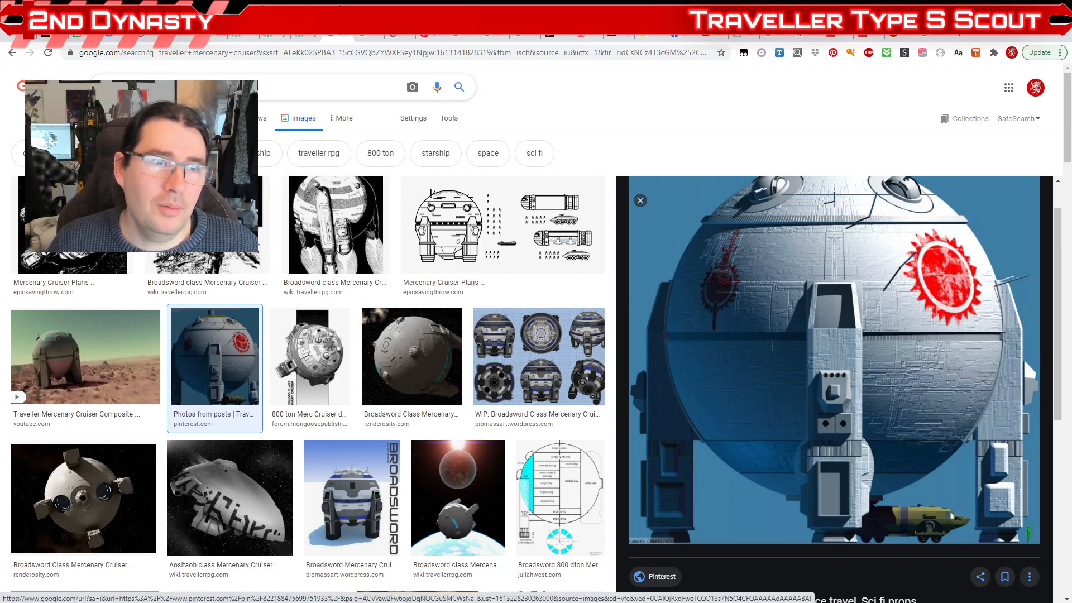
Step: Change the image search to "traveller vargr corsair"
{"action": "left_click", "coordinate": [342, 87]}
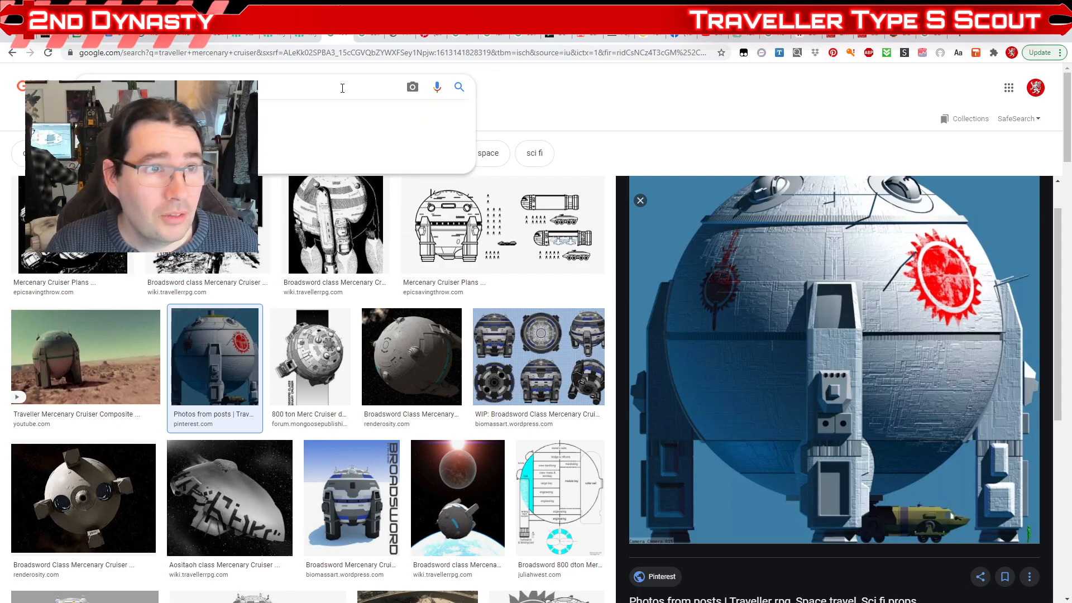
{"action": "key", "text": "BackSpace"}
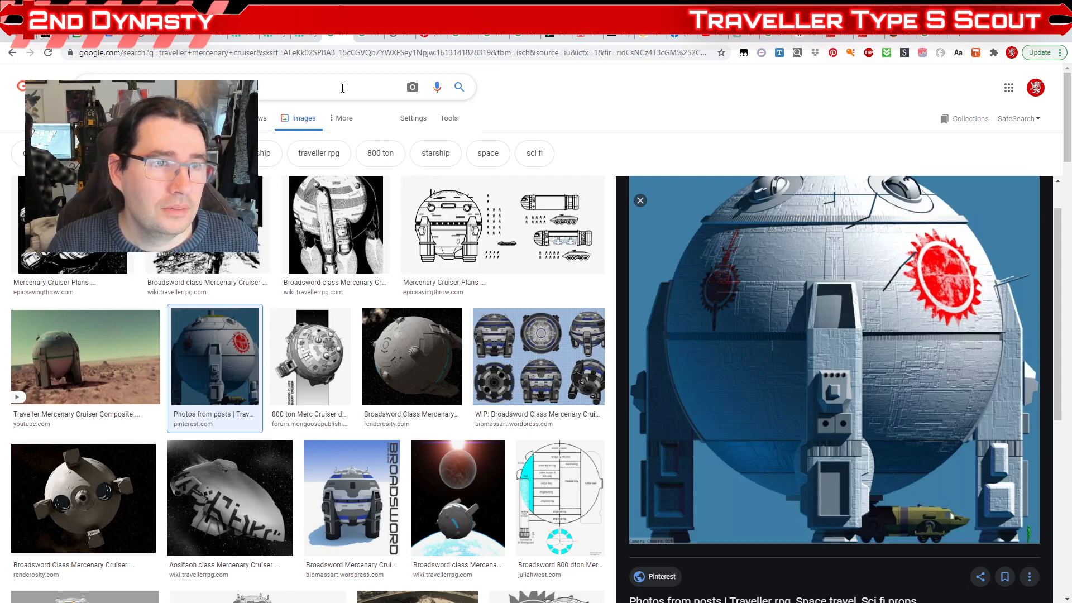
{"action": "key", "text": "Return"}
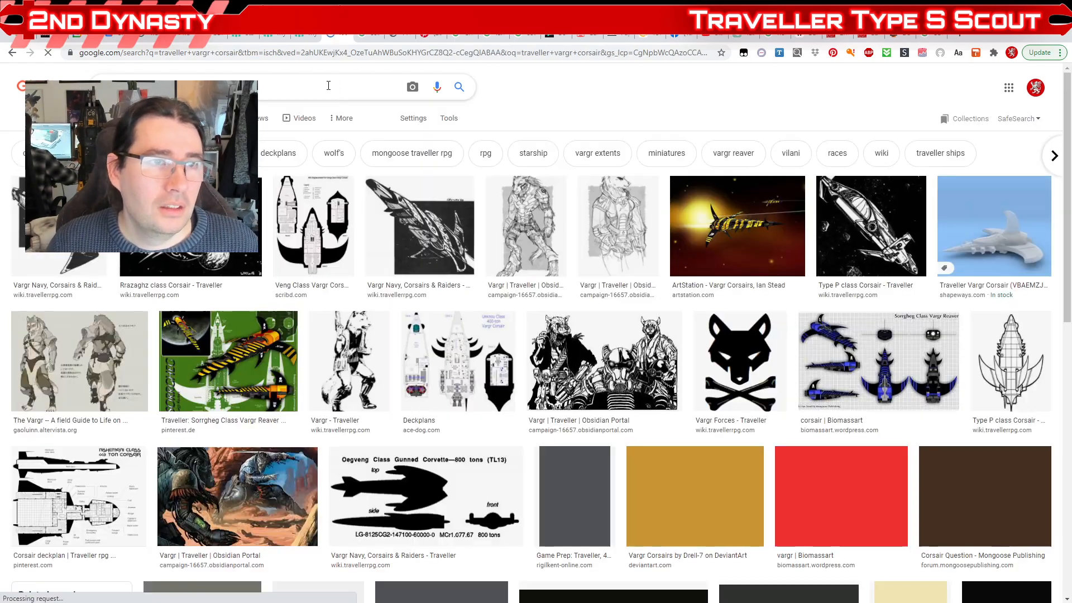
Step: Preview the Rrazaghz class corsair art, the /tg/ corsair drawing, the Veng-Class deck plan and the ArtStation and Pinterest Vargr corsair renders
{"action": "left_click", "coordinate": [214, 261]}
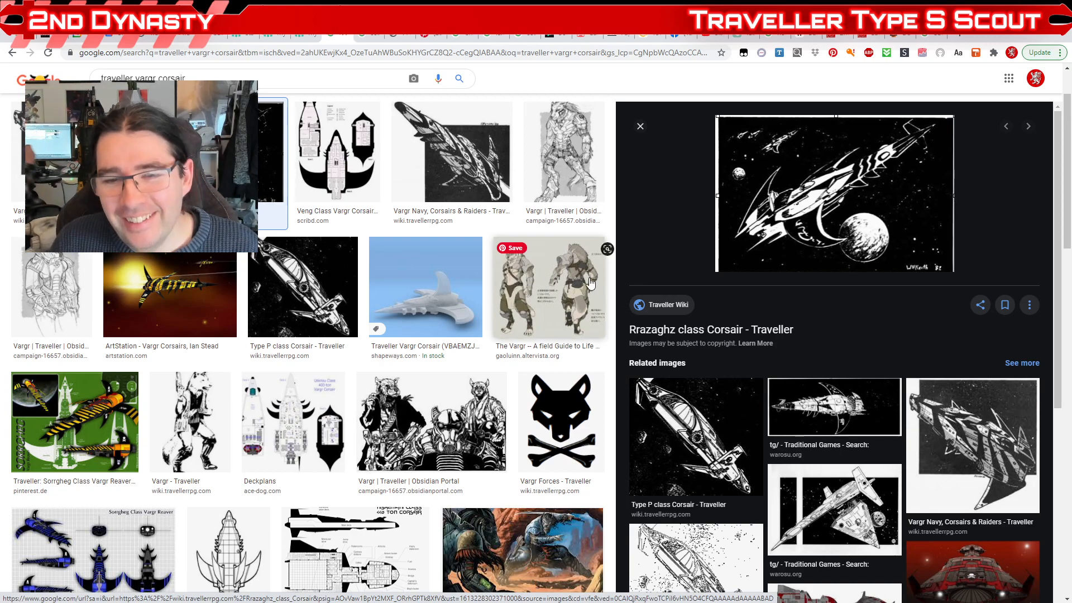
{"action": "left_click", "coordinate": [819, 411]}
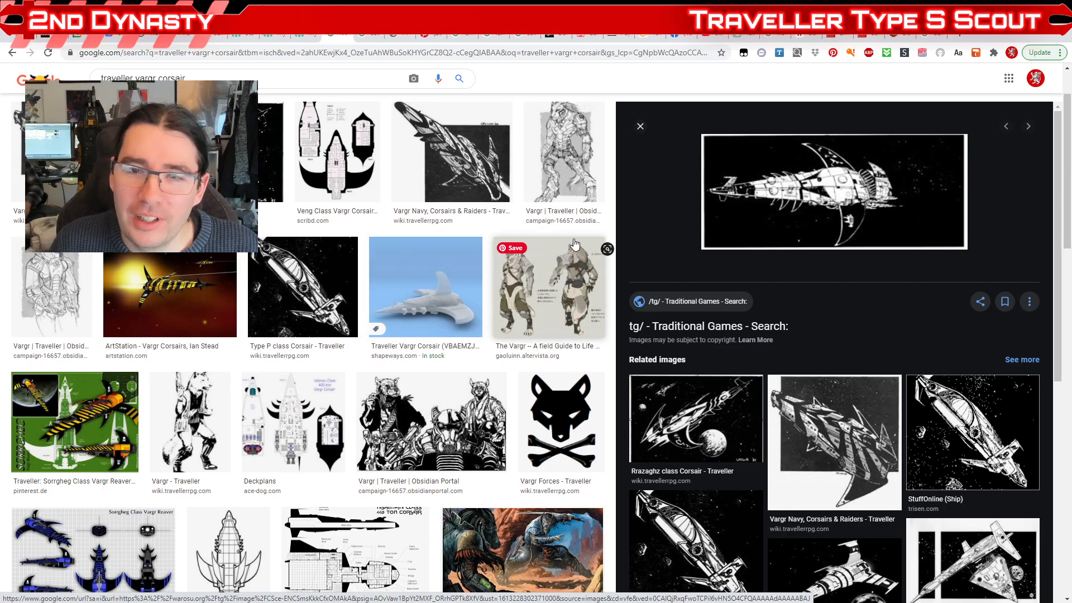
{"action": "left_click", "coordinate": [376, 185]}
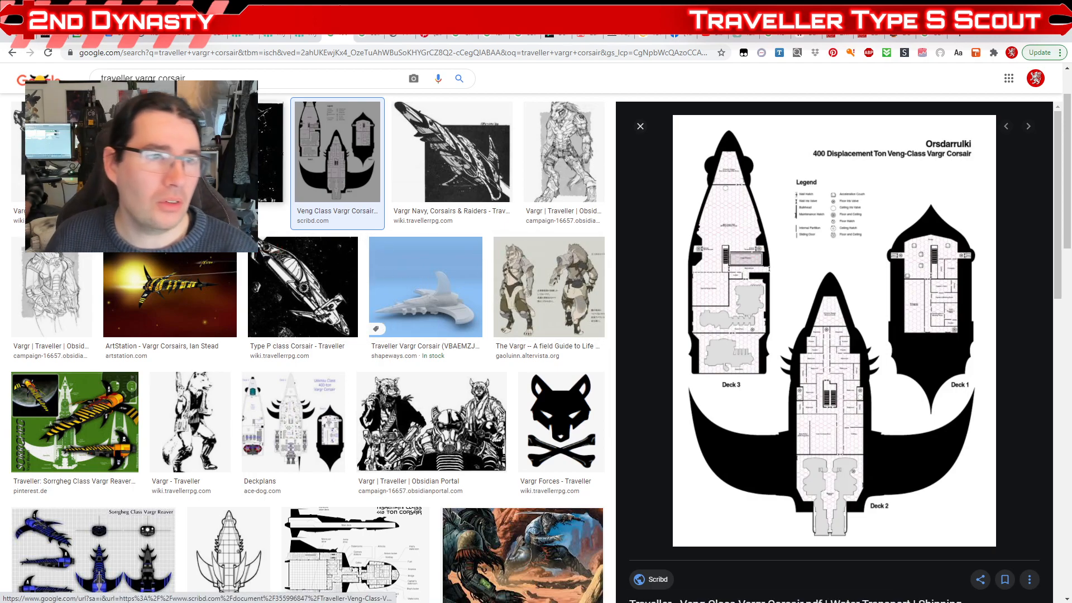
{"action": "left_click", "coordinate": [271, 151]}
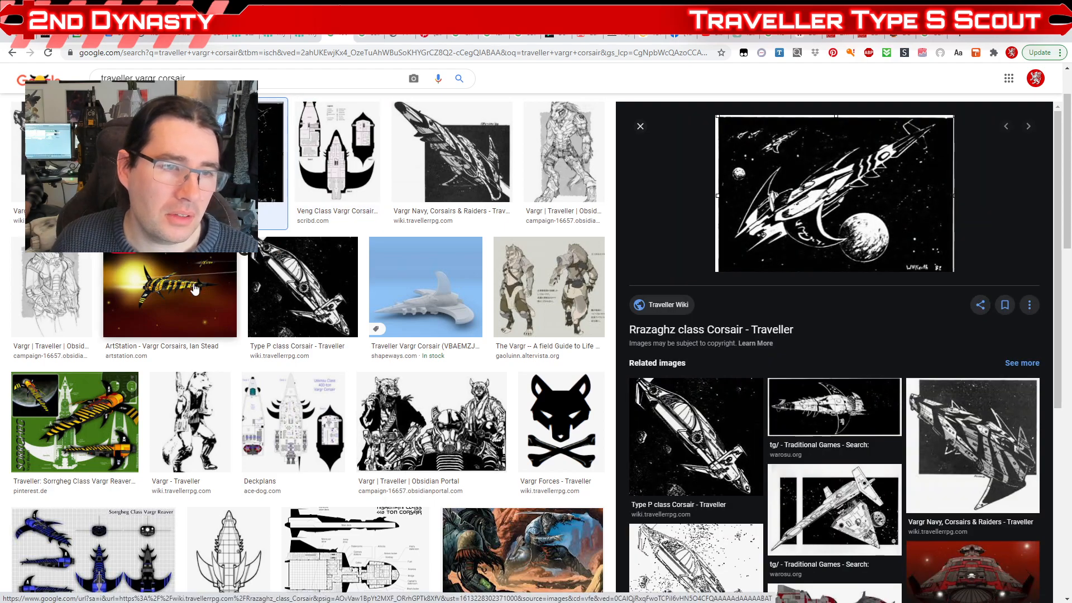
{"action": "left_click", "coordinate": [169, 295]}
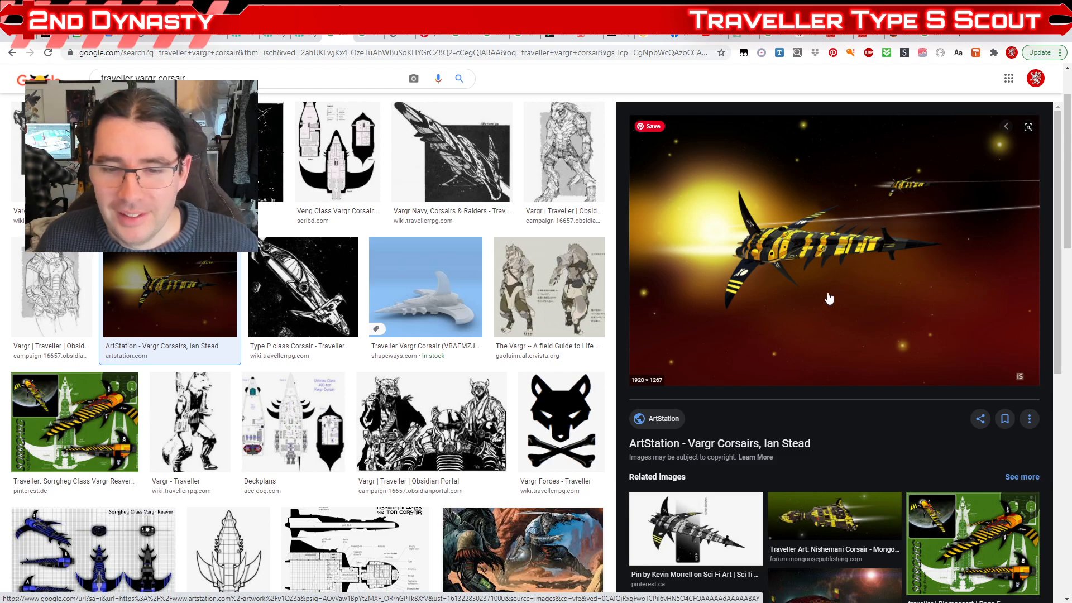
{"action": "left_click", "coordinate": [692, 539]}
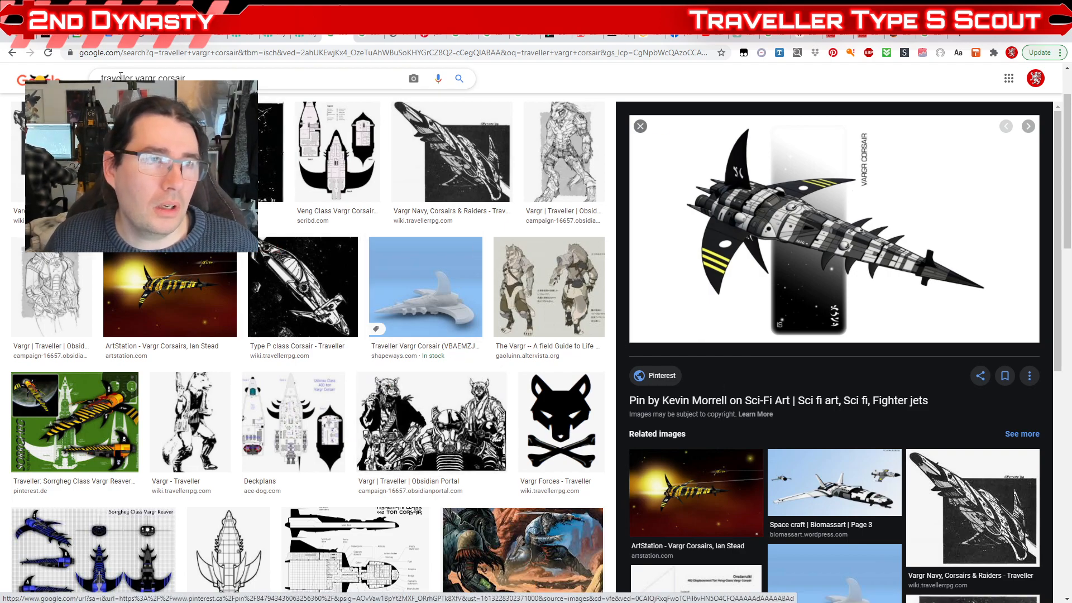
Step: Search the images for "traveller far trader" and preview the Empress Marava Far Trader play mat from Game Kastle
{"action": "left_click_drag", "start_coordinate": [222, 77], "coordinate": [136, 78]}
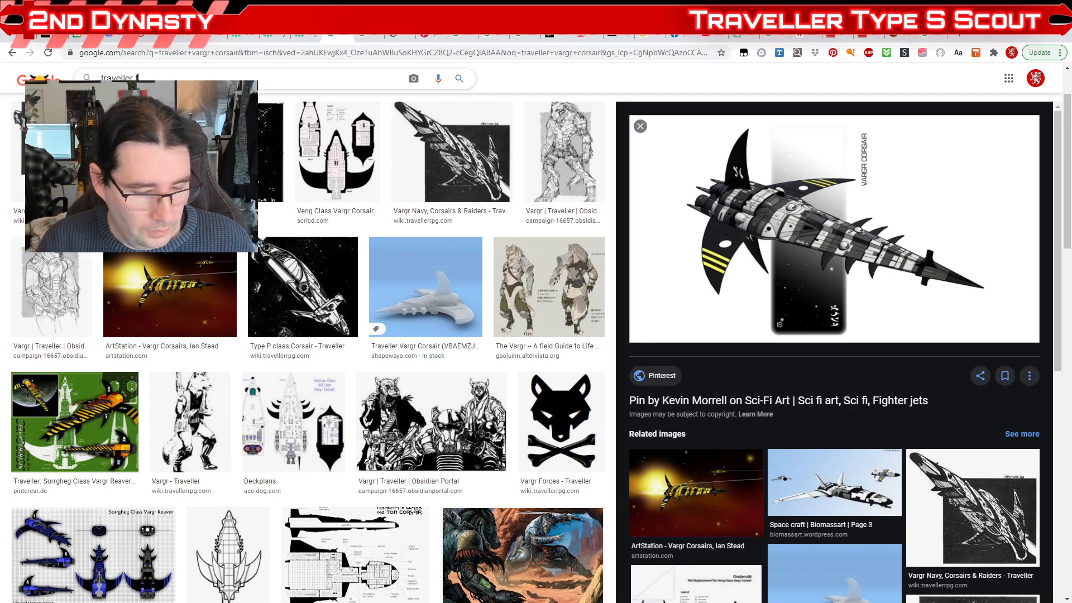
{"action": "type", "text": "far trader"}
{"action": "key", "text": "Return"}
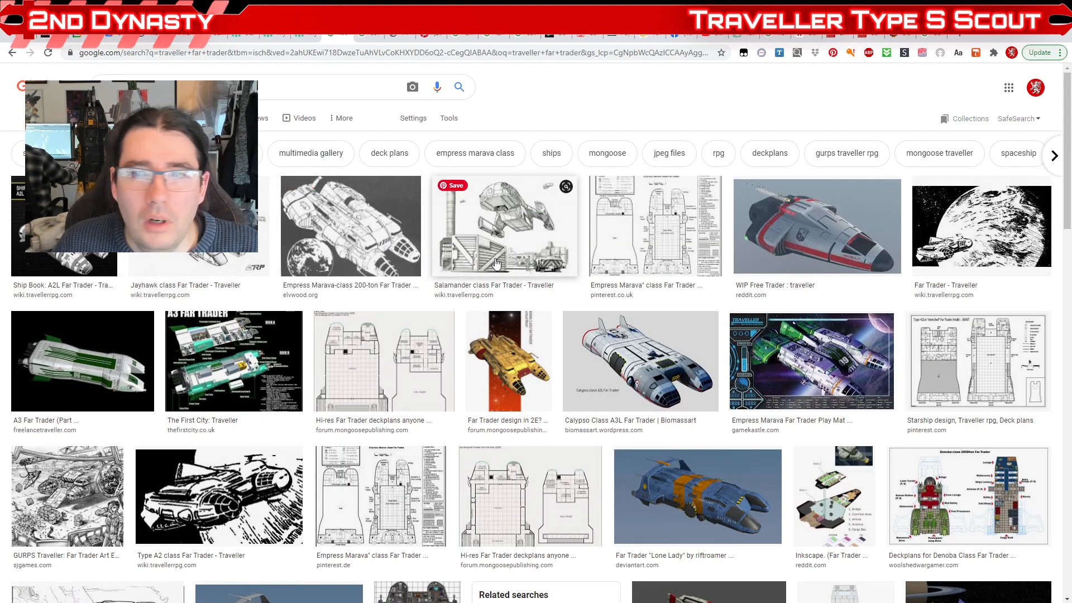
{"action": "left_click", "coordinate": [751, 384]}
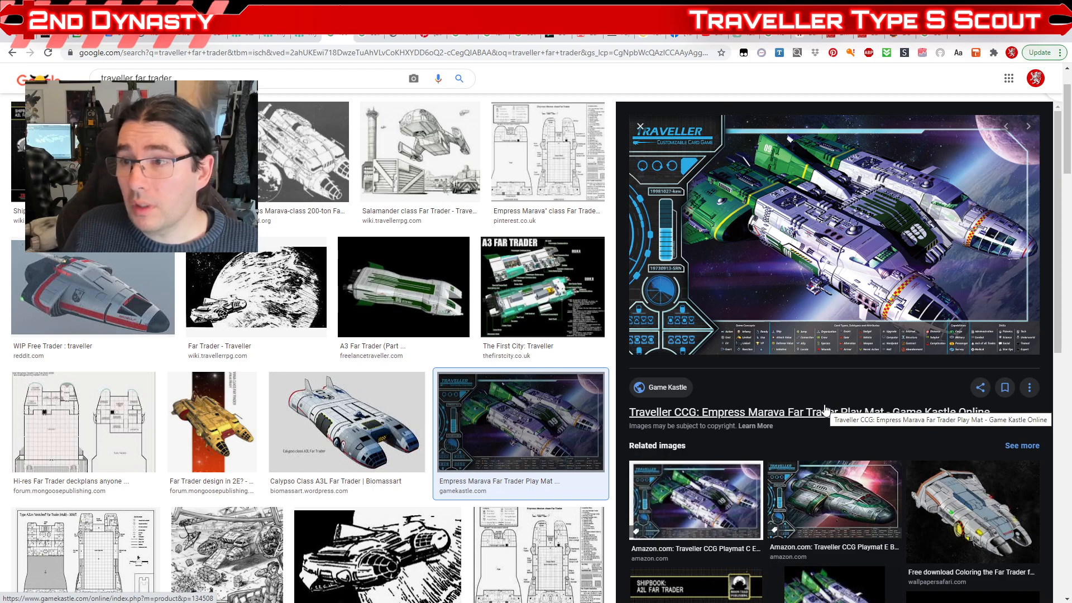
Step: Switch back to Maya and view the Scout's main deck with its landing gear from a higher angle
{"action": "key", "text": "alt+Tab"}
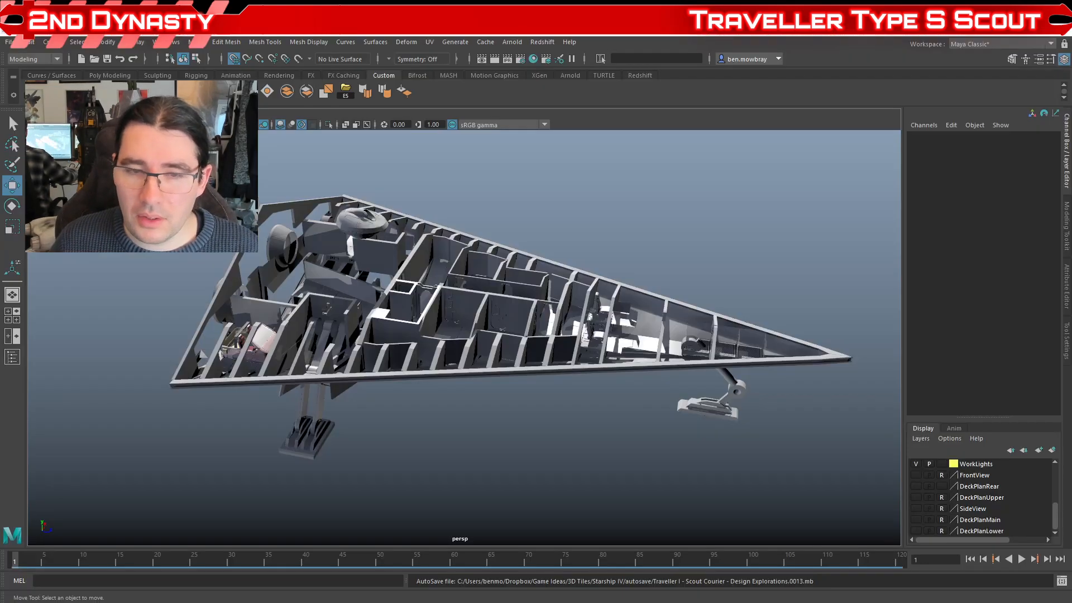
{"action": "mouse_move", "coordinate": [712, 419]}
{"action": "left_mouse_down"}
{"action": "mouse_move", "coordinate": [689, 411]}
{"action": "mouse_move", "coordinate": [702, 407]}
{"action": "left_mouse_up"}
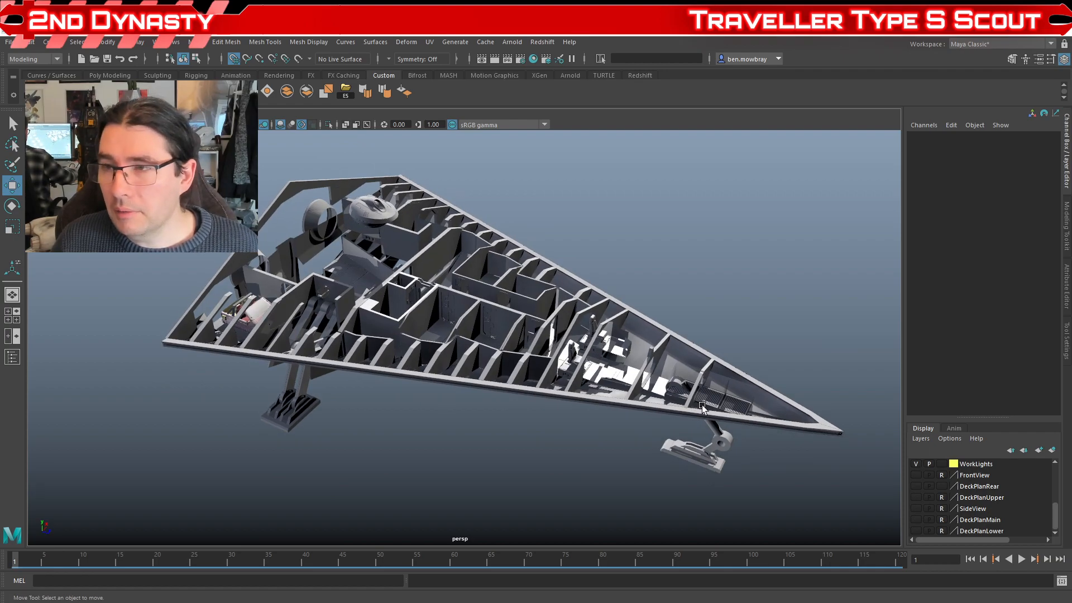